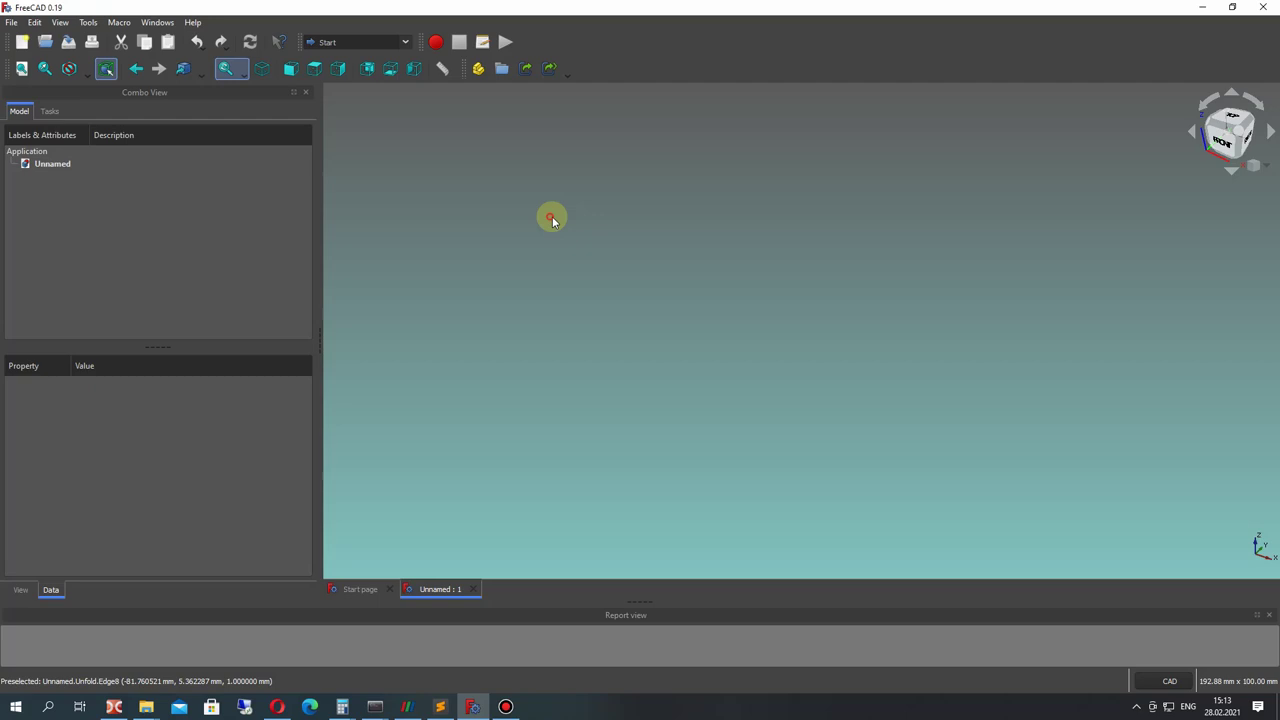
Switch FreeCAD to the Part Design workbench from the workbench list.
{"action": "left_click", "coordinate": [340, 42]}
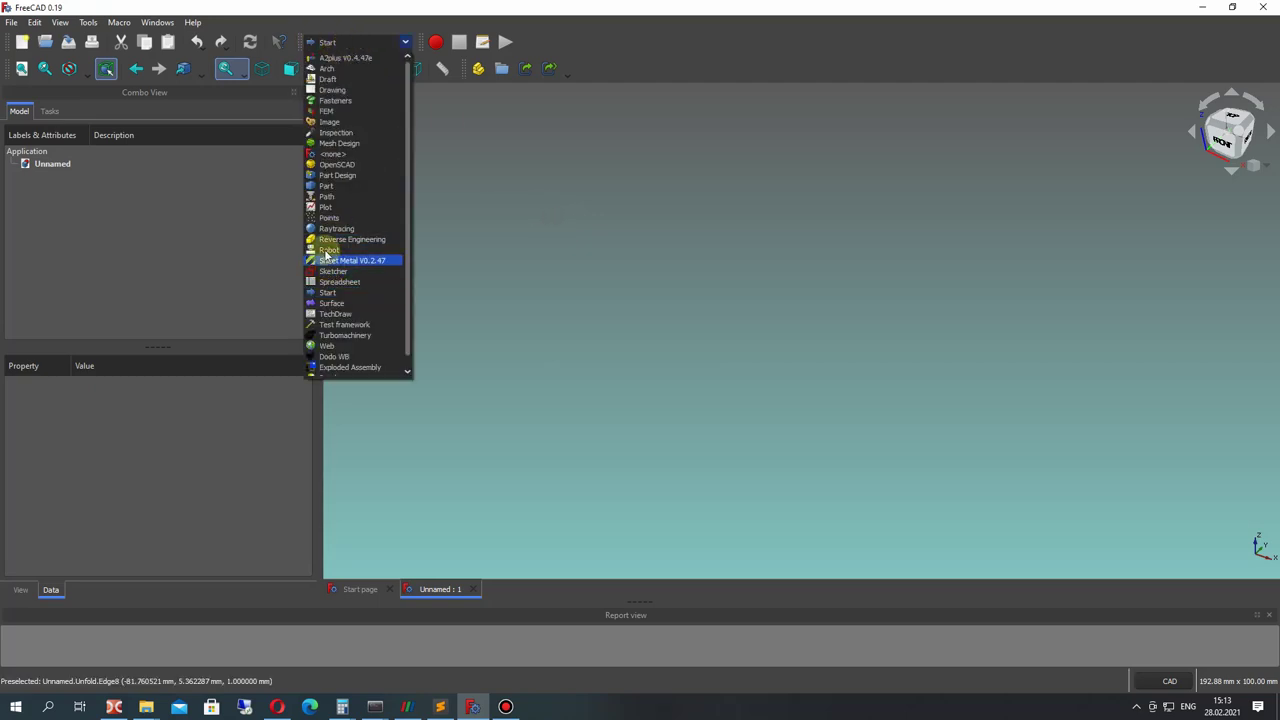
{"action": "left_click", "coordinate": [332, 175]}
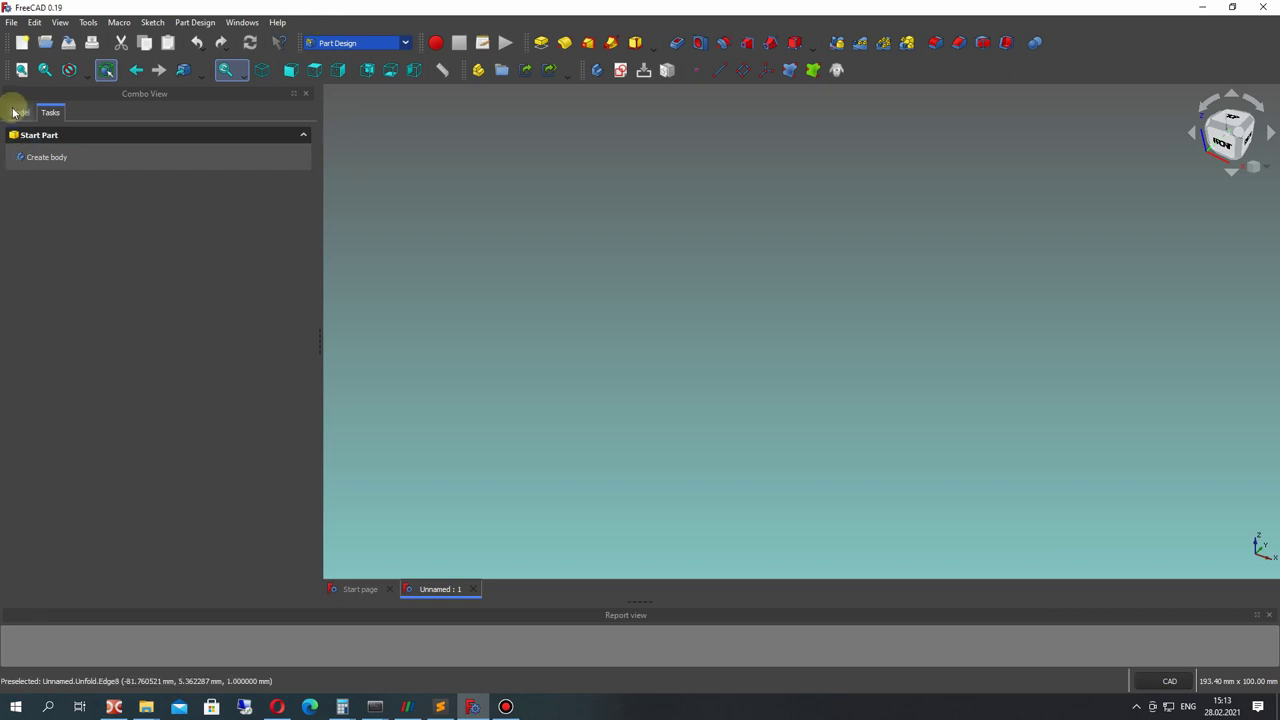
Create a new Body in the Unnamed document from the Model tree.
{"action": "left_click", "coordinate": [15, 111]}
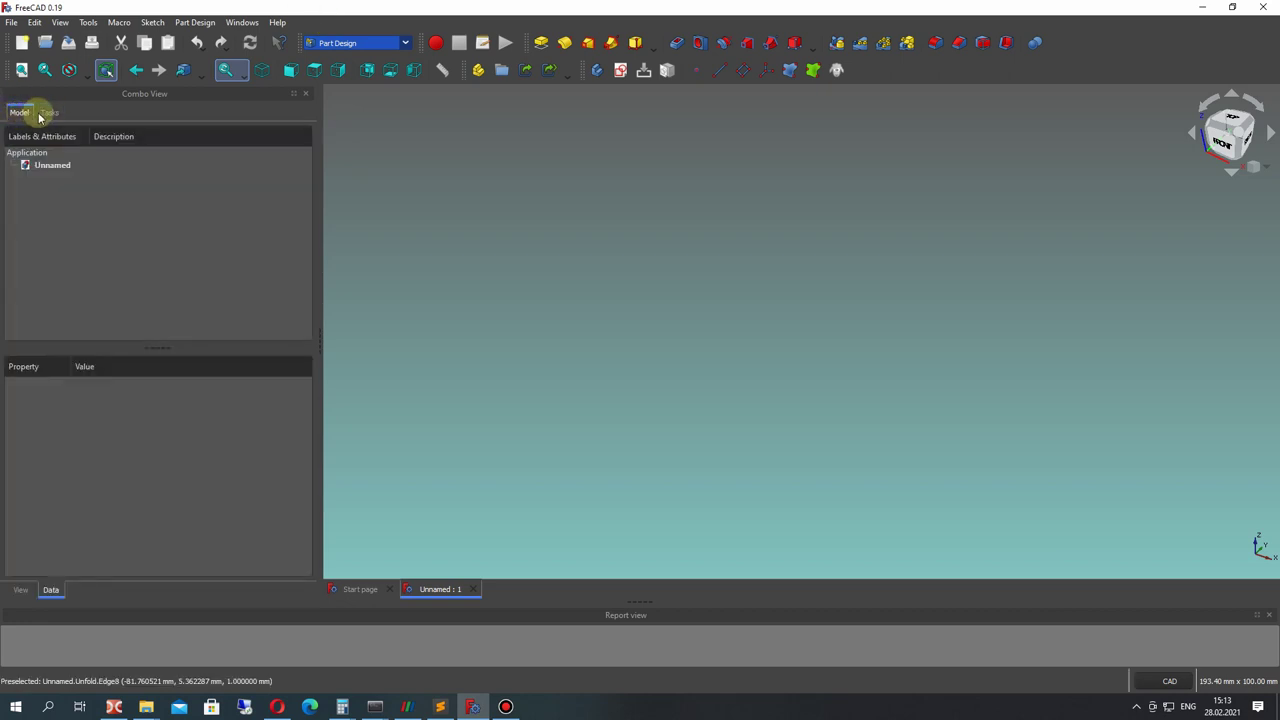
{"action": "left_click", "coordinate": [597, 71]}
{"action": "double_click", "coordinate": [41, 192]}
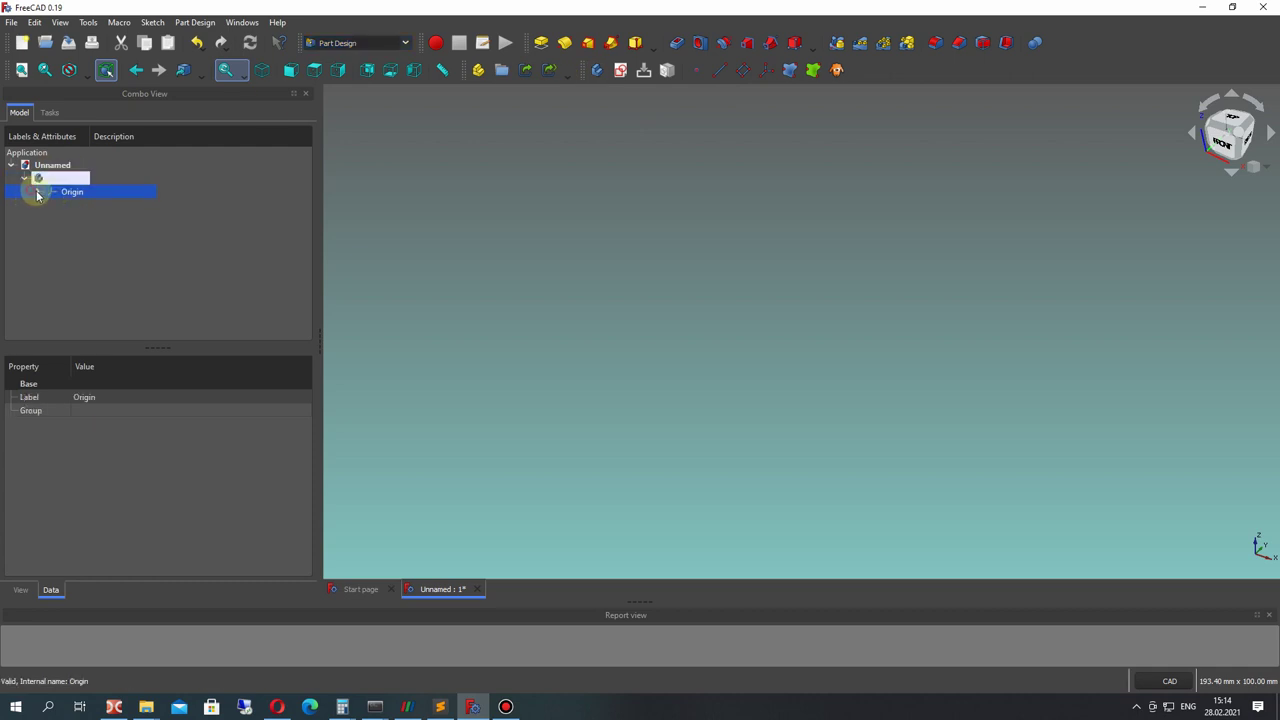
{"action": "left_click", "coordinate": [37, 191]}
{"action": "left_click", "coordinate": [57, 178]}
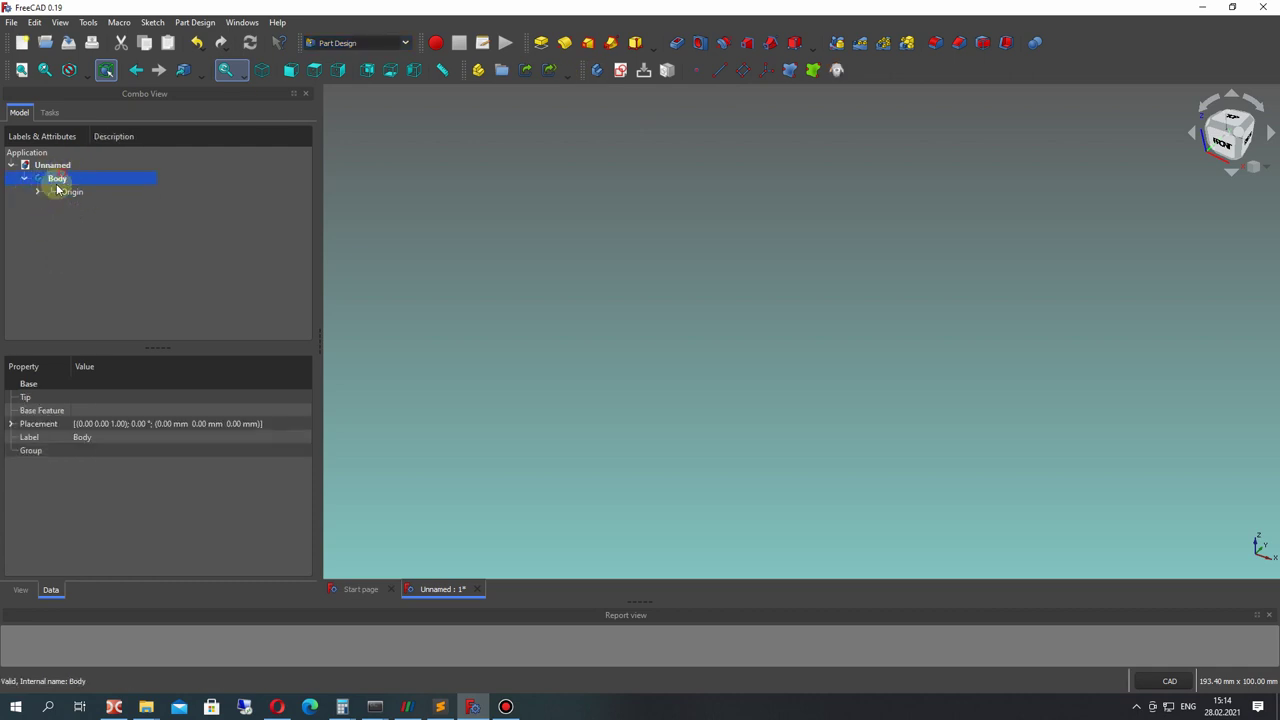
Start a new sketch in the body on XY_Plane.
{"action": "left_click", "coordinate": [622, 70]}
{"action": "left_click", "coordinate": [34, 204]}
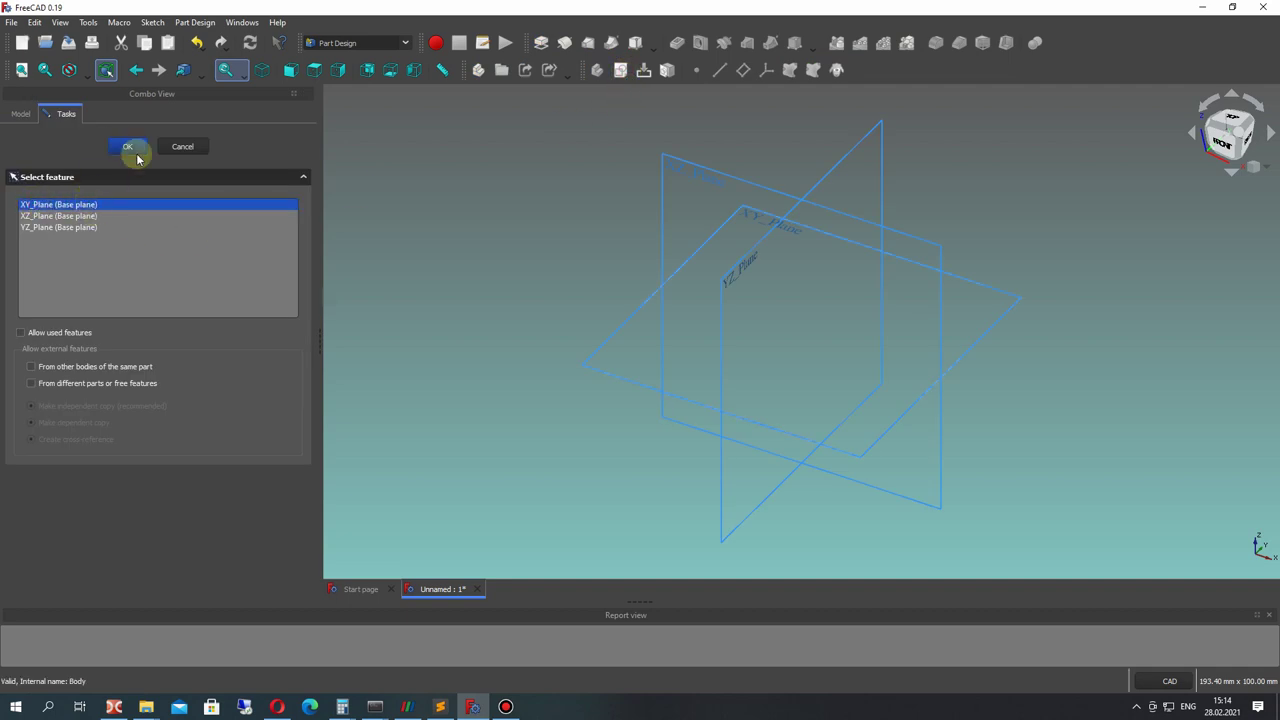
{"action": "left_click", "coordinate": [127, 146]}
{"action": "mouse_move", "coordinate": [546, 174]}
{"action": "middle_mouse_down"}
{"action": "mouse_move", "coordinate": [589, 280]}
{"action": "mouse_move", "coordinate": [686, 143]}
{"action": "middle_mouse_up"}
Draw a rectangle starting at the sketch origin.
{"action": "left_click", "coordinate": [759, 44]}
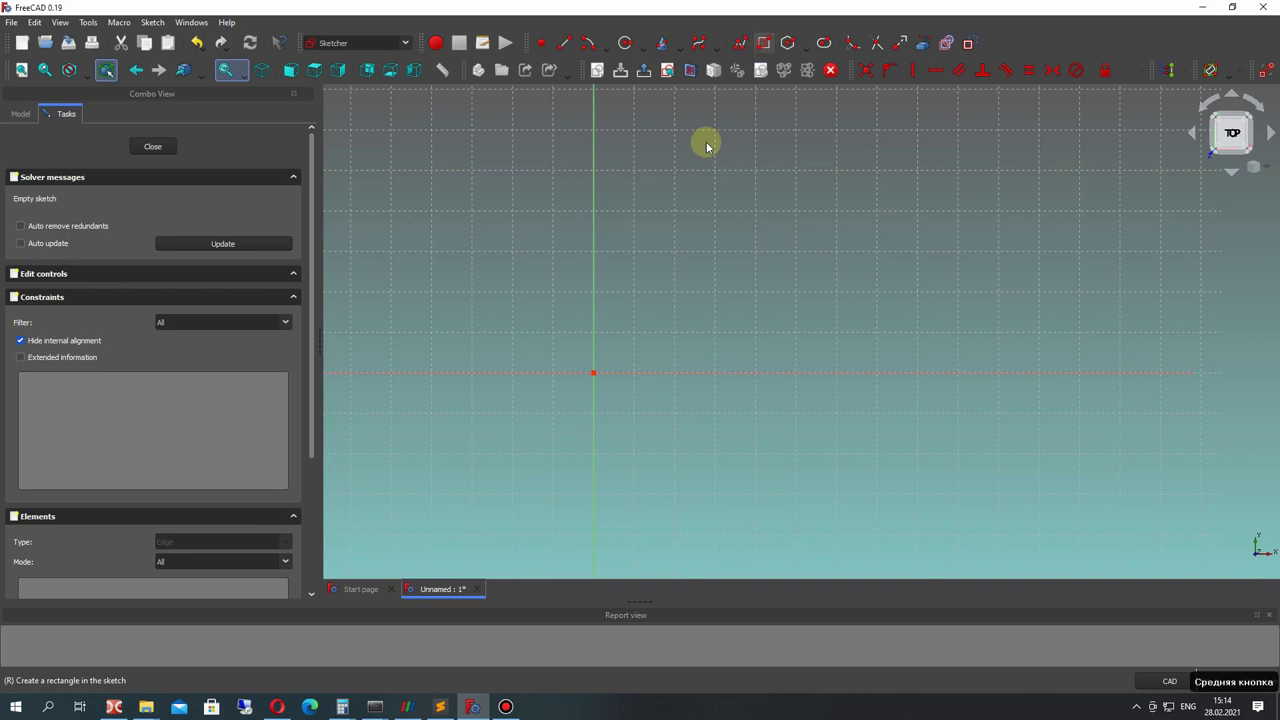
{"action": "left_click", "coordinate": [592, 372]}
{"action": "left_click", "coordinate": [803, 114]}
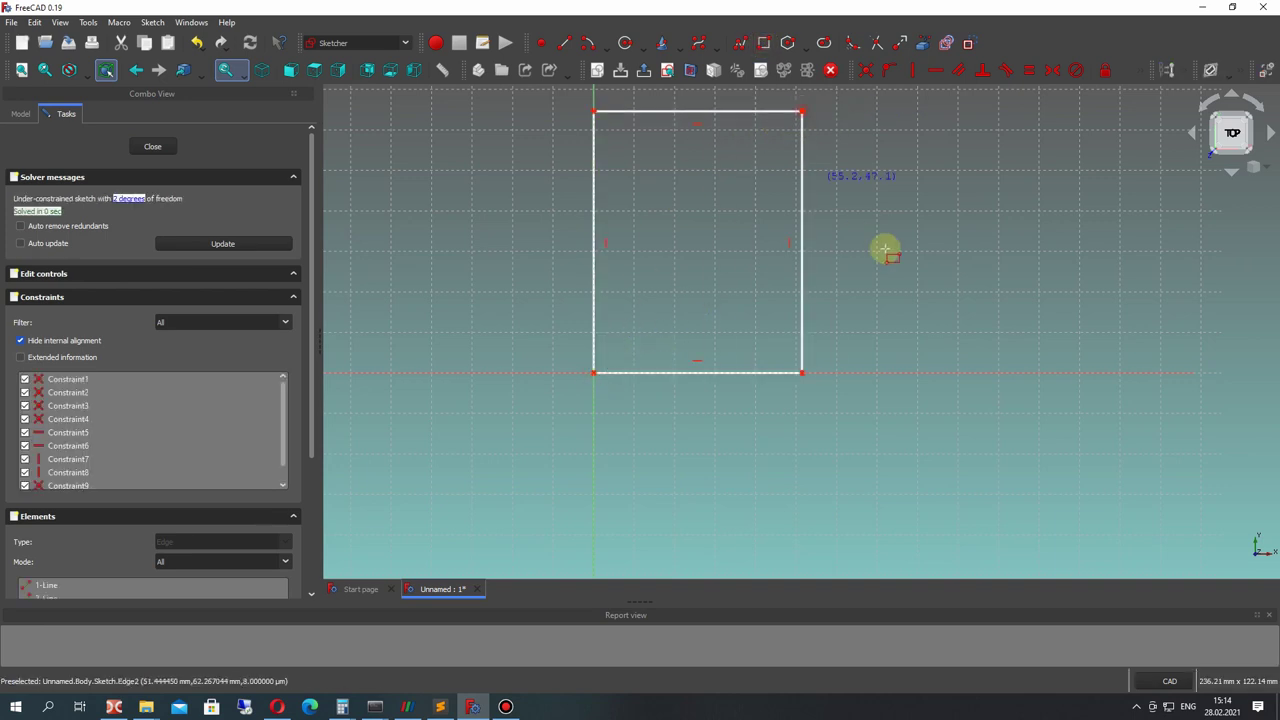
{"action": "middle_click_drag", "start_coordinate": [1083, 47], "coordinate": [1106, 143]}
Constrain the rectangle to 100 mm height and 70 mm width, then tidy the dimension labels.
{"action": "left_click", "coordinate": [1138, 68]}
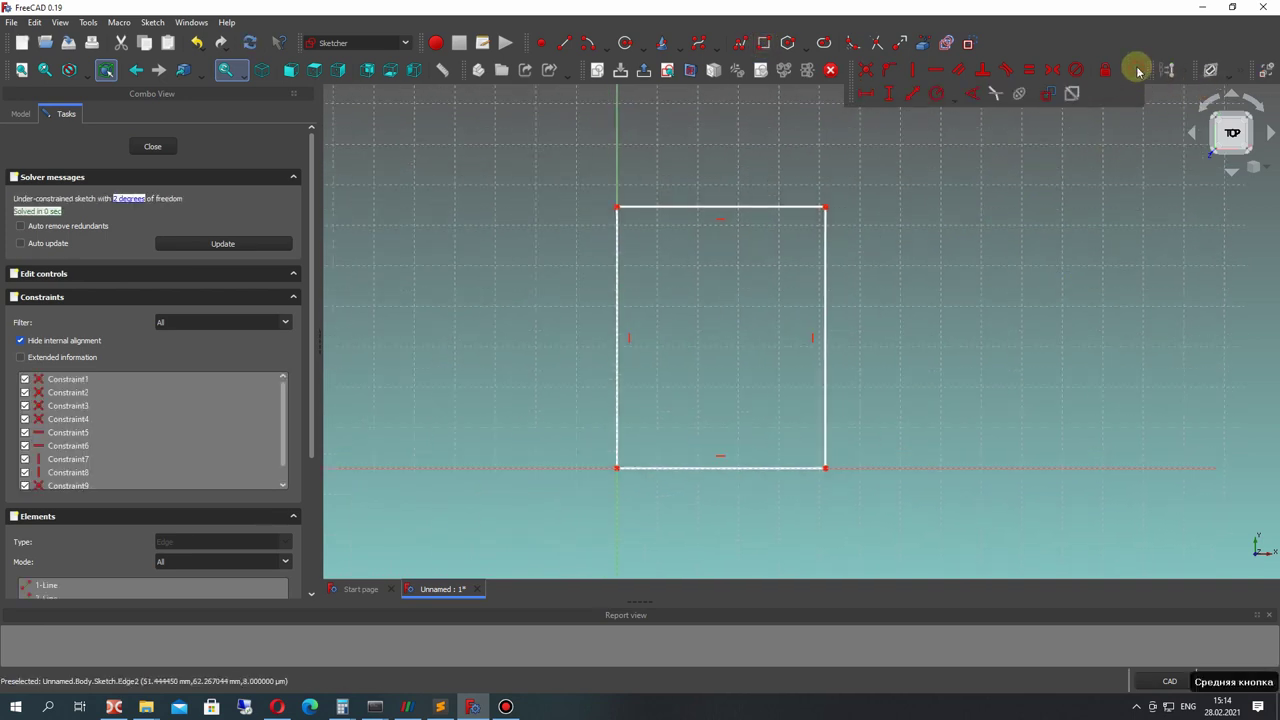
{"action": "left_click", "coordinate": [897, 94]}
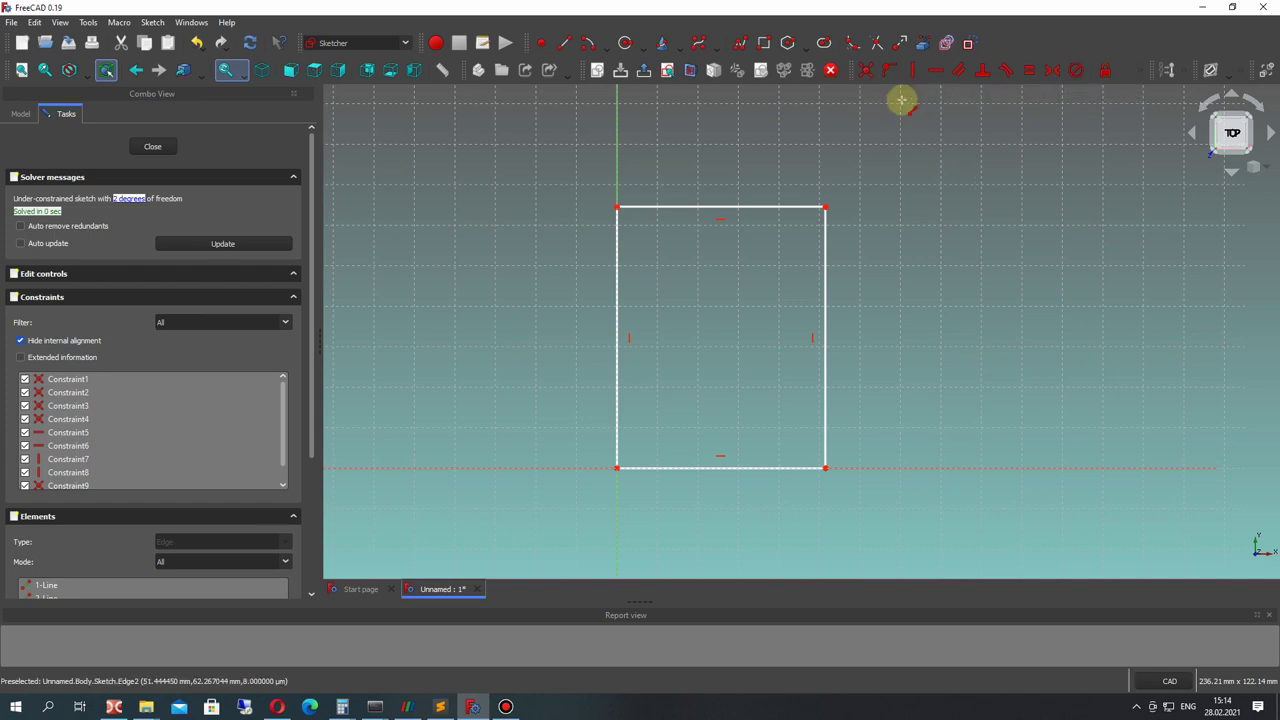
{"action": "left_click", "coordinate": [828, 297]}
{"action": "type", "text": "100"}
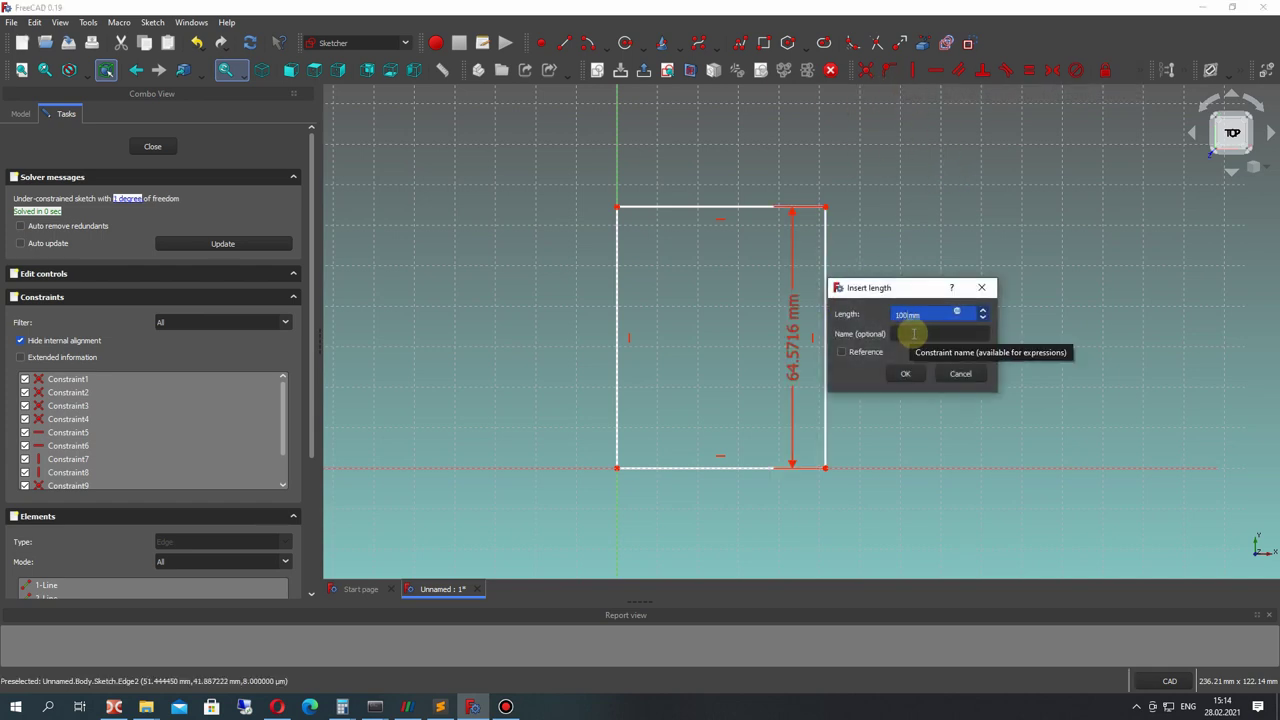
{"action": "key", "text": "Return"}
{"action": "scroll", "coordinate": [690, 213], "scroll_direction": "down", "scroll_amount": 3}
{"action": "left_click", "coordinate": [709, 189]}
{"action": "type", "text": "70mm"}
{"action": "key", "text": "Return"}
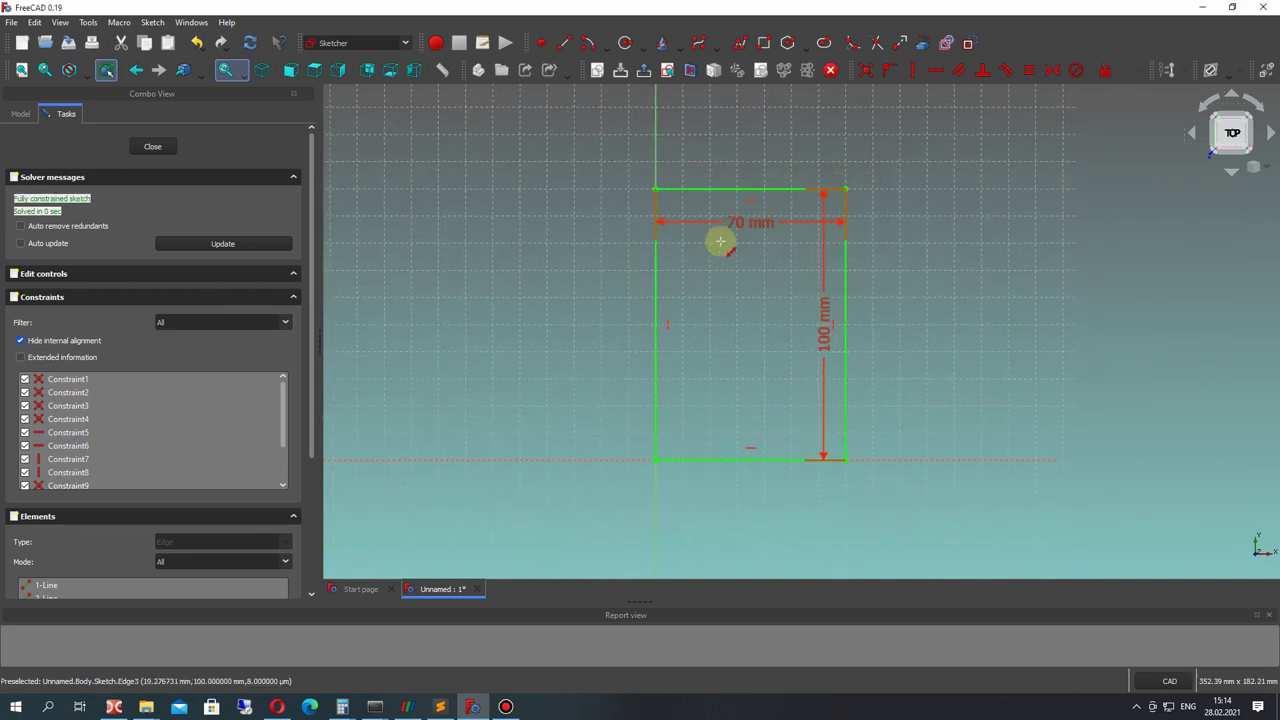
{"action": "left_click_drag", "start_coordinate": [754, 226], "coordinate": [760, 145]}
{"action": "left_click_drag", "start_coordinate": [843, 327], "coordinate": [922, 312]}
Close the sketch and switch to the Sheet Metal workbench.
{"action": "left_click", "coordinate": [163, 147]}
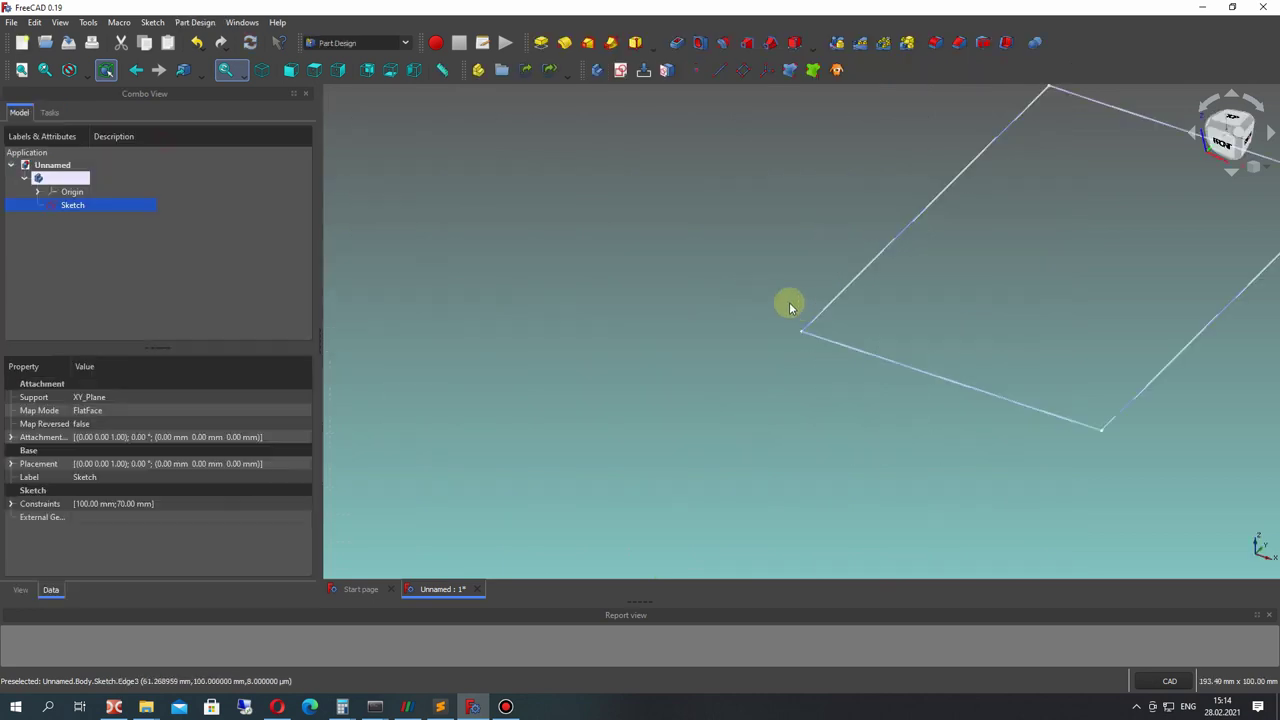
{"action": "middle_click_drag", "start_coordinate": [640, 302], "coordinate": [372, 337]}
{"action": "left_click", "coordinate": [376, 46]}
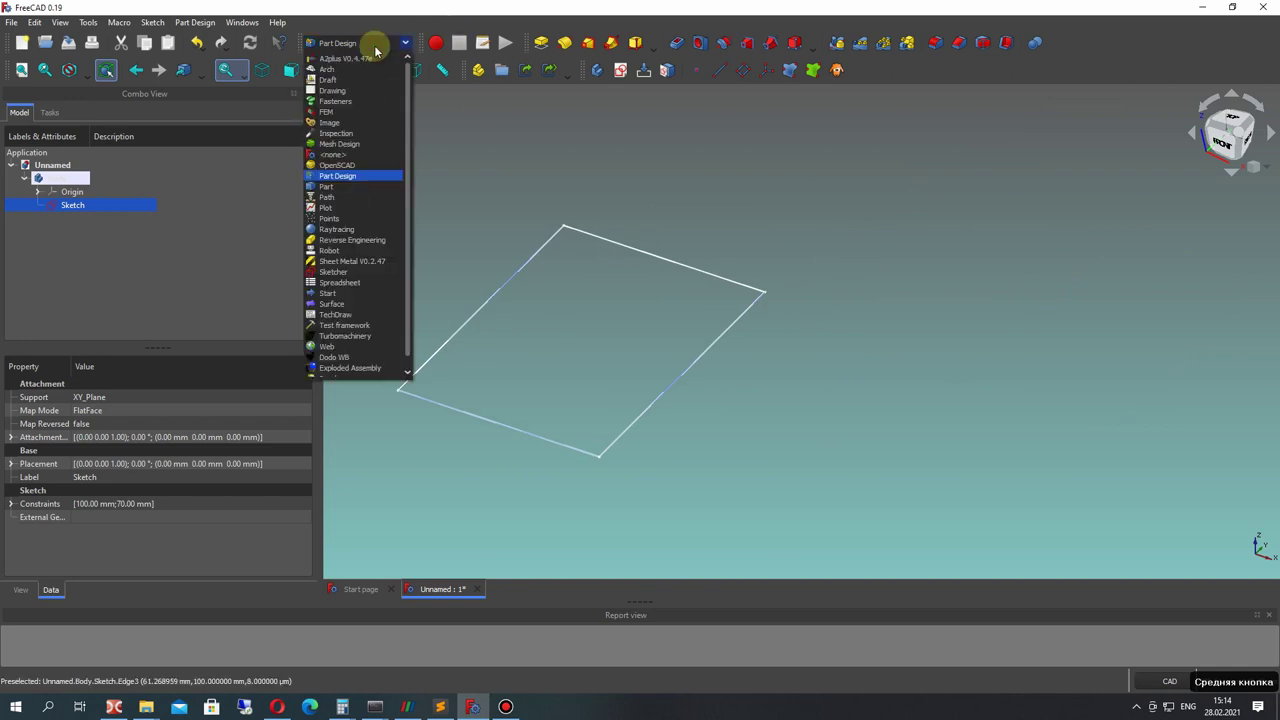
{"action": "left_click", "coordinate": [355, 262]}
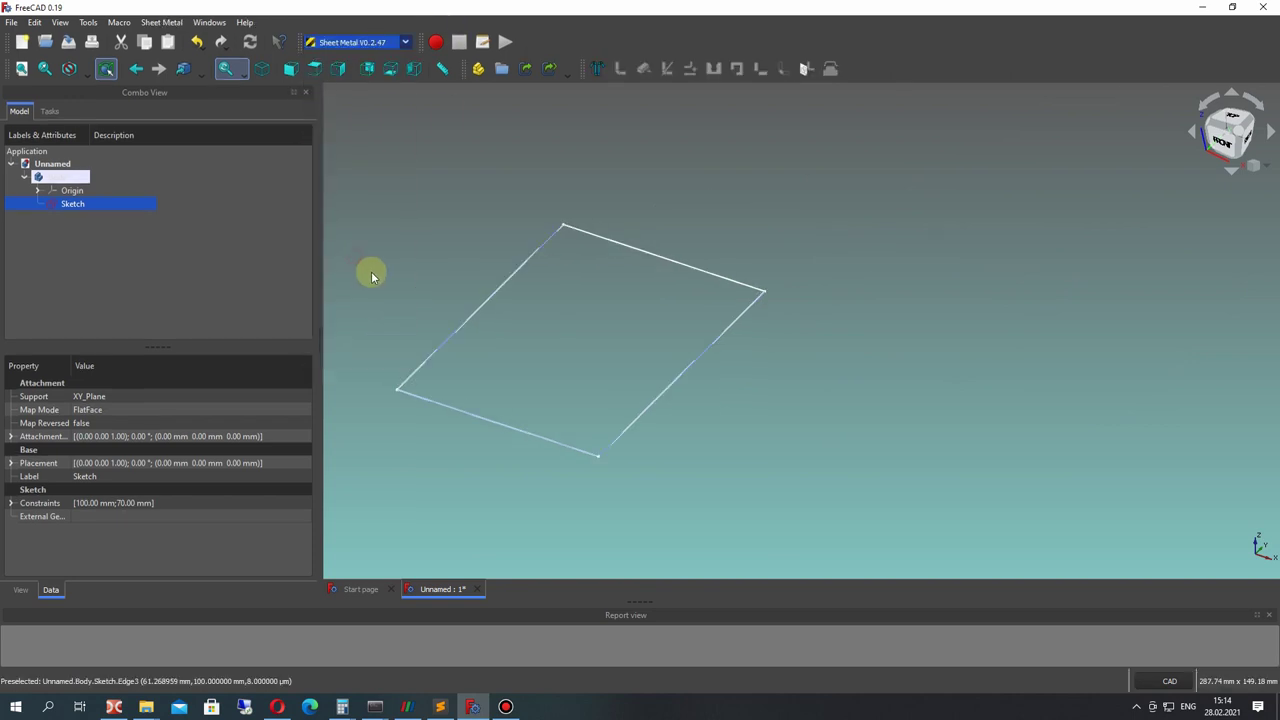
Make a 1 mm BaseBend plate from the rectangle sketch with Make Base Wall.
{"action": "left_click", "coordinate": [515, 103]}
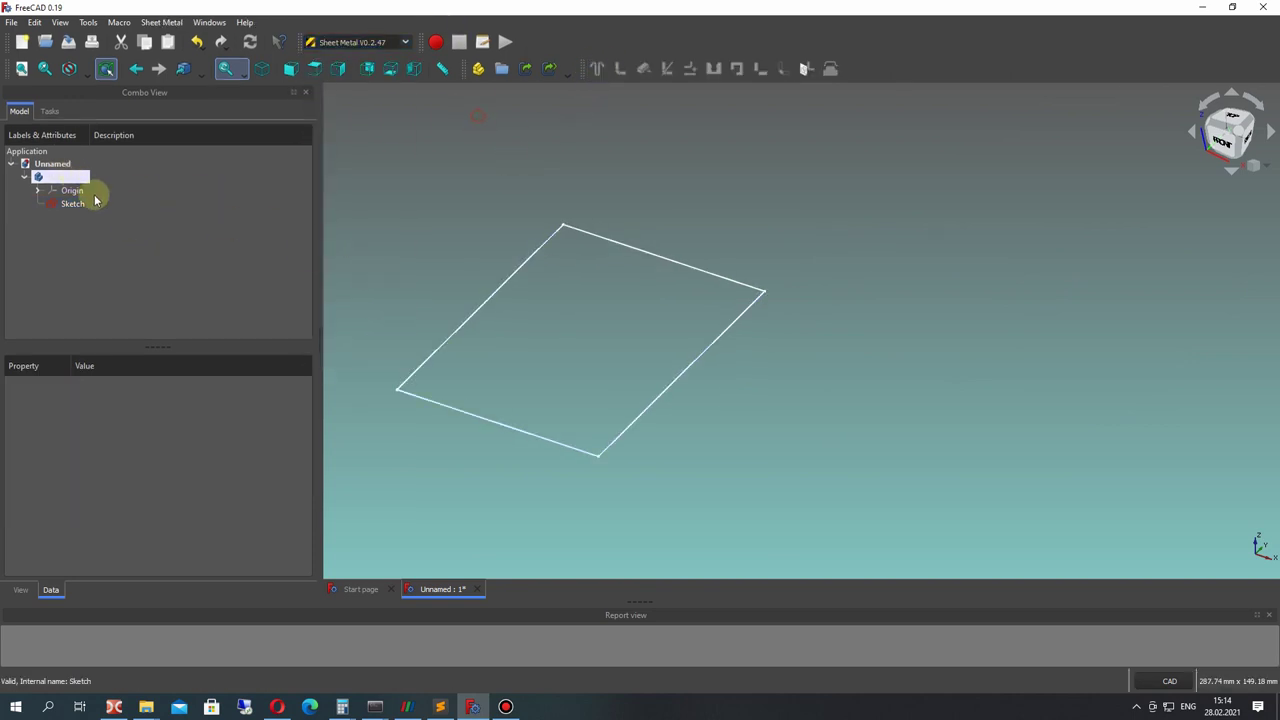
{"action": "left_click", "coordinate": [63, 204]}
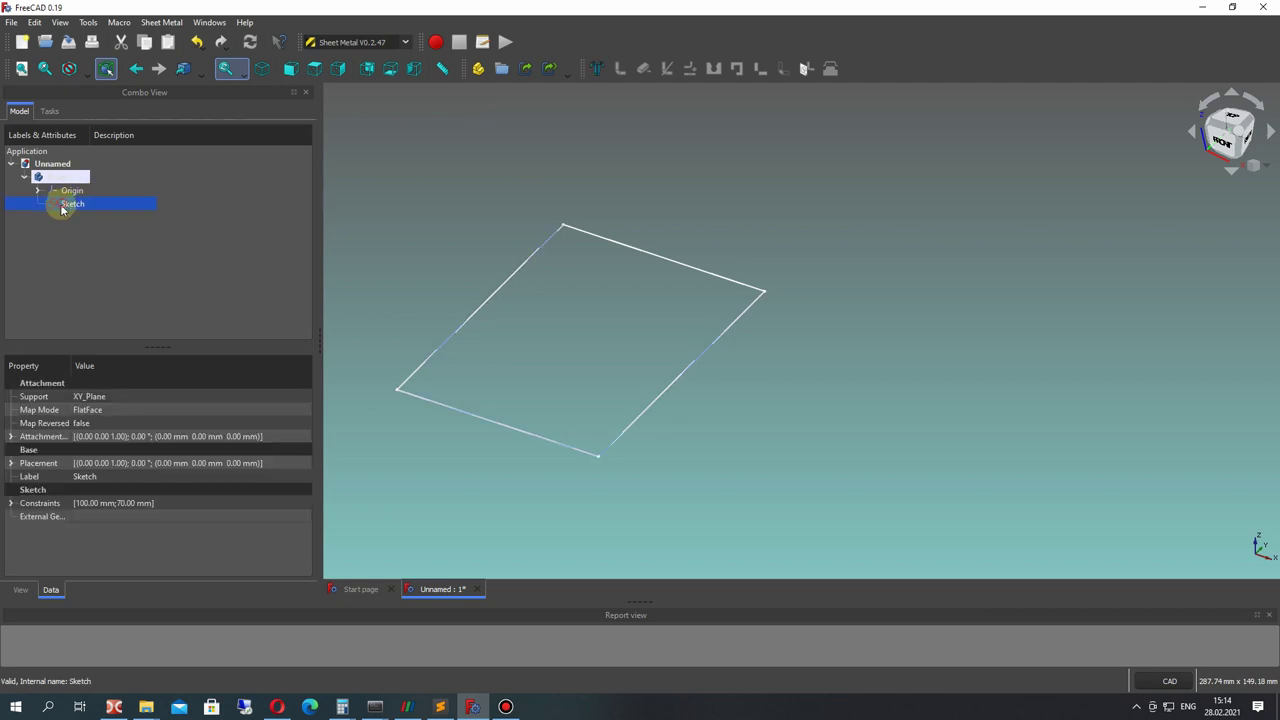
{"action": "left_click", "coordinate": [596, 69]}
{"action": "right_click_drag", "start_coordinate": [551, 205], "coordinate": [834, 277]}
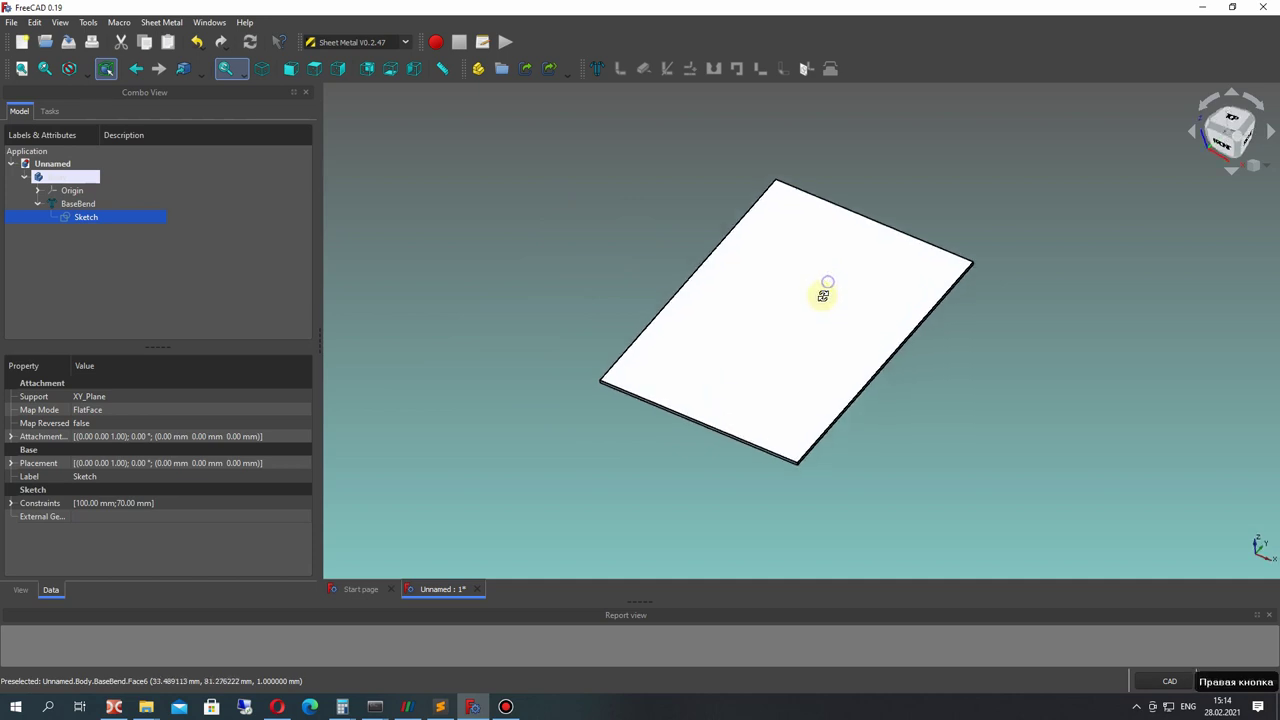
{"action": "scroll", "coordinate": [720, 333], "scroll_direction": "up", "scroll_amount": 2}
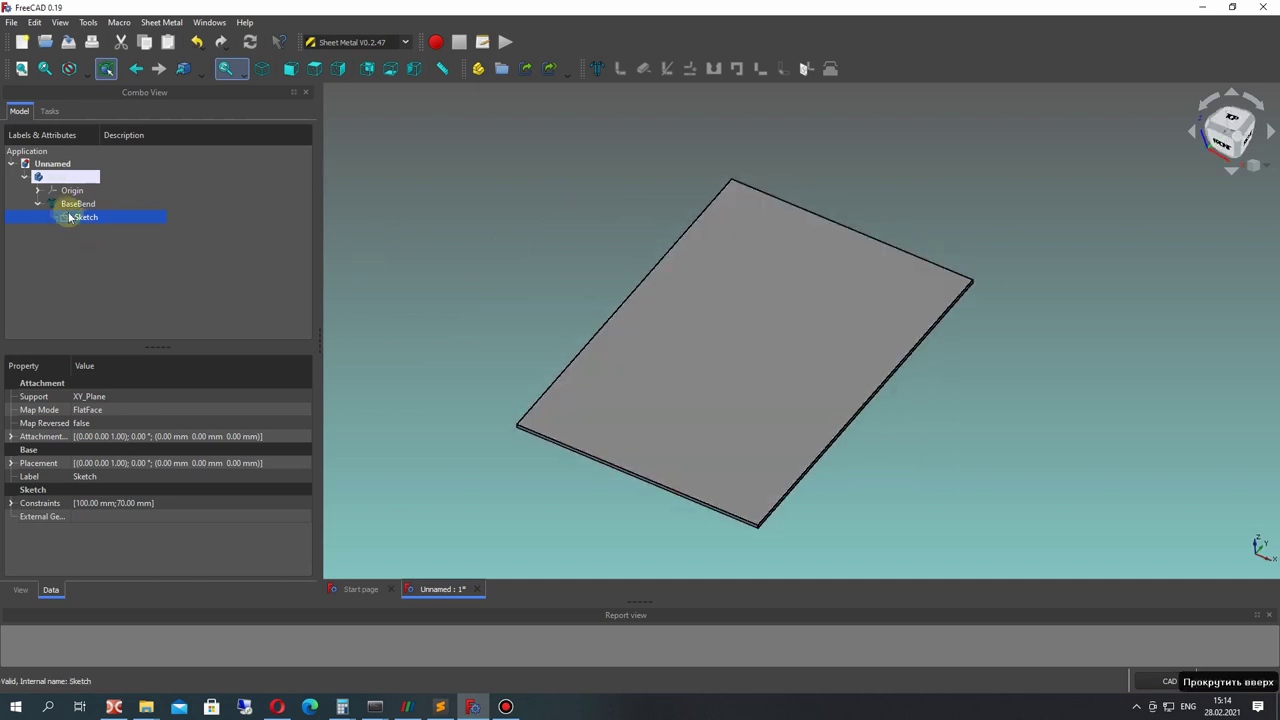
{"action": "left_click", "coordinate": [37, 204]}
Add a 10 mm, 90° flange wall along the selected plate edge.
{"action": "left_click", "coordinate": [60, 203]}
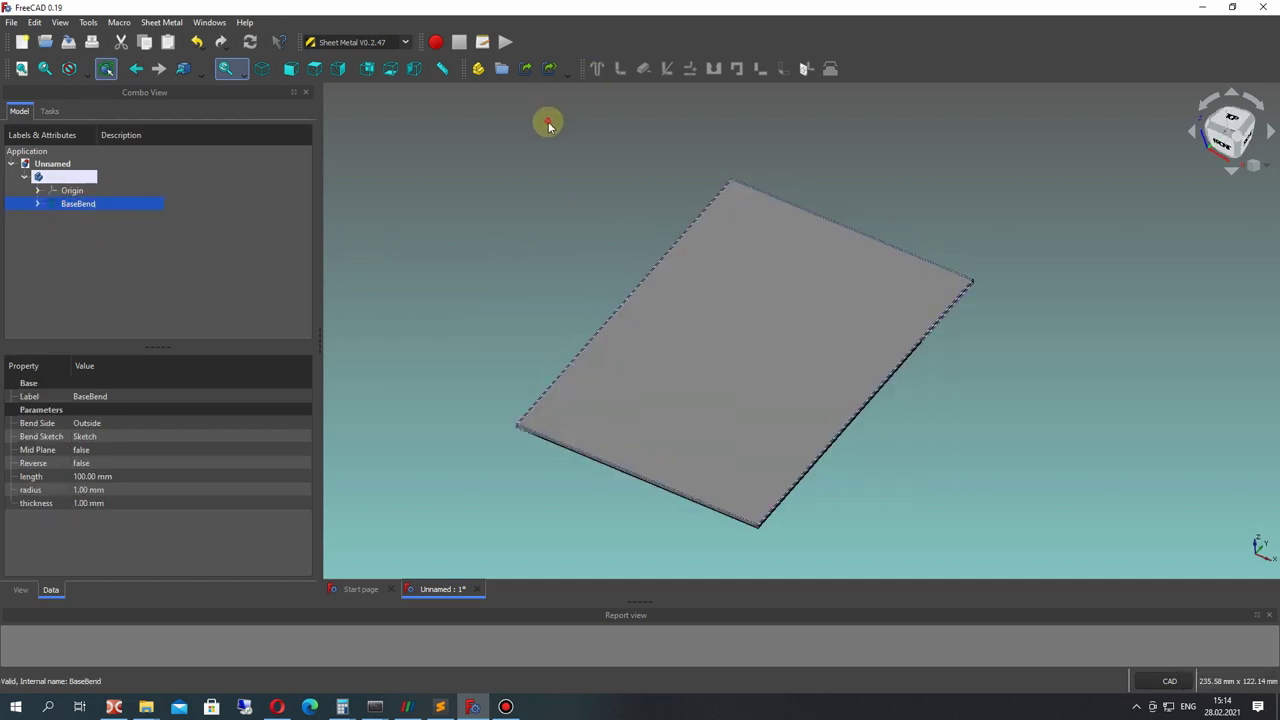
{"action": "left_click", "coordinate": [600, 189]}
{"action": "left_click", "coordinate": [651, 270]}
{"action": "right_click_drag", "start_coordinate": [626, 397], "coordinate": [714, 394]}
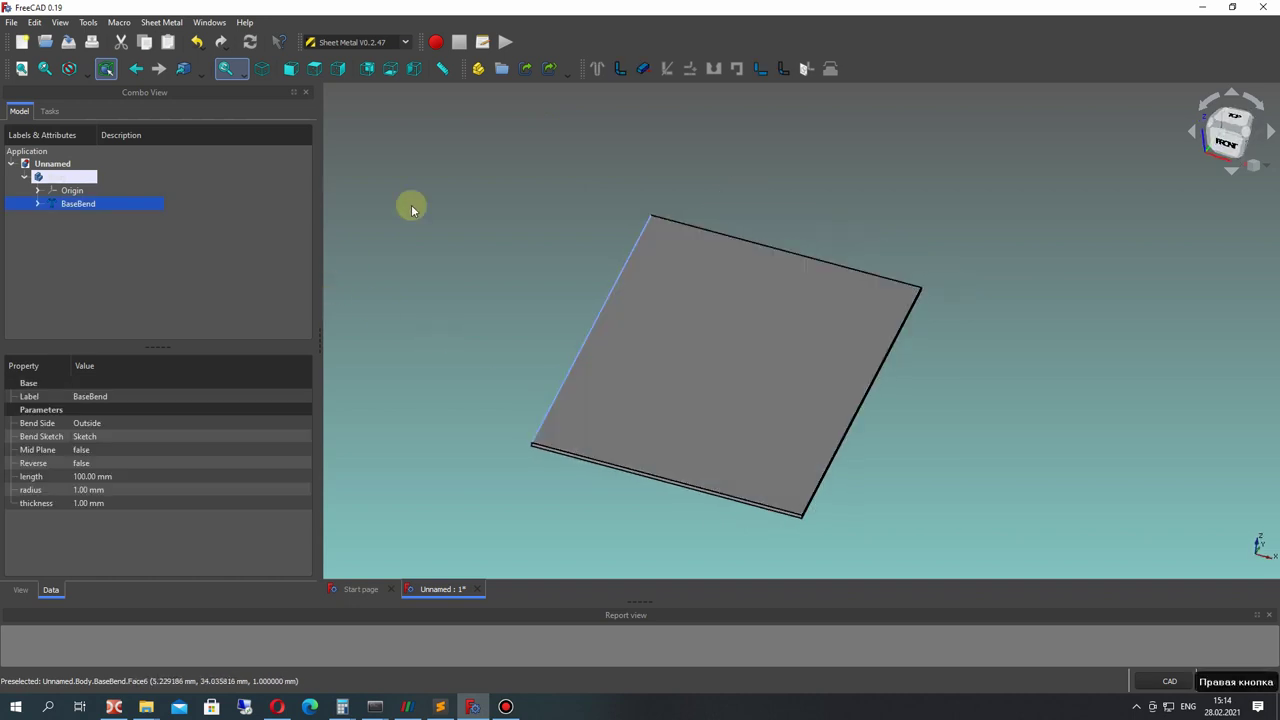
{"action": "left_click", "coordinate": [620, 70]}
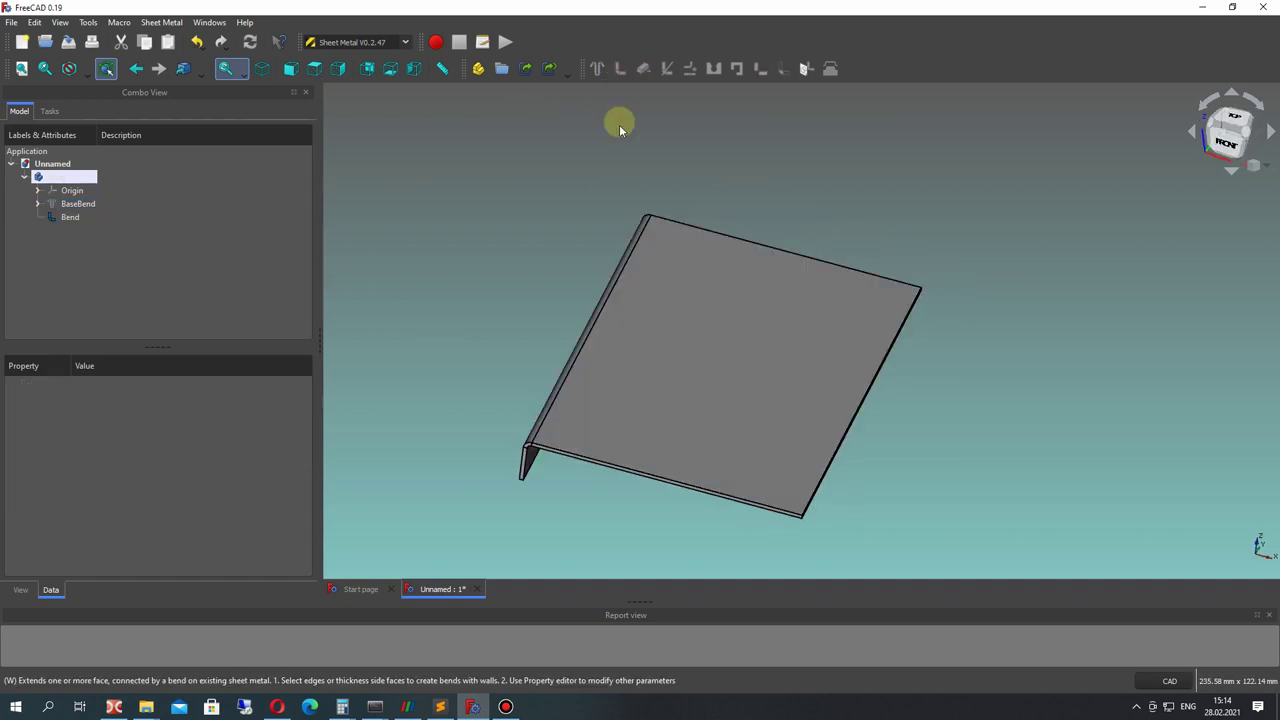
Set the Bend flange's invert property to true to flip its direction.
{"action": "left_click", "coordinate": [62, 218]}
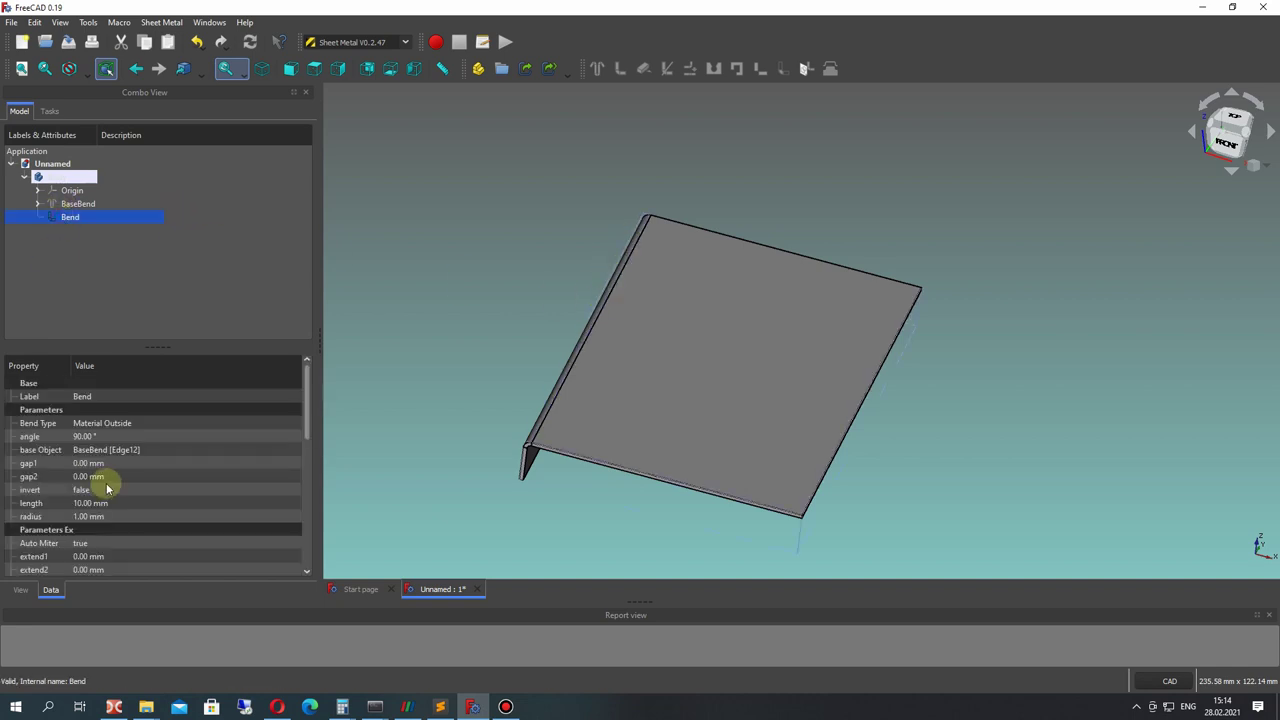
{"action": "right_click_drag", "start_coordinate": [433, 481], "coordinate": [1274, 615]}
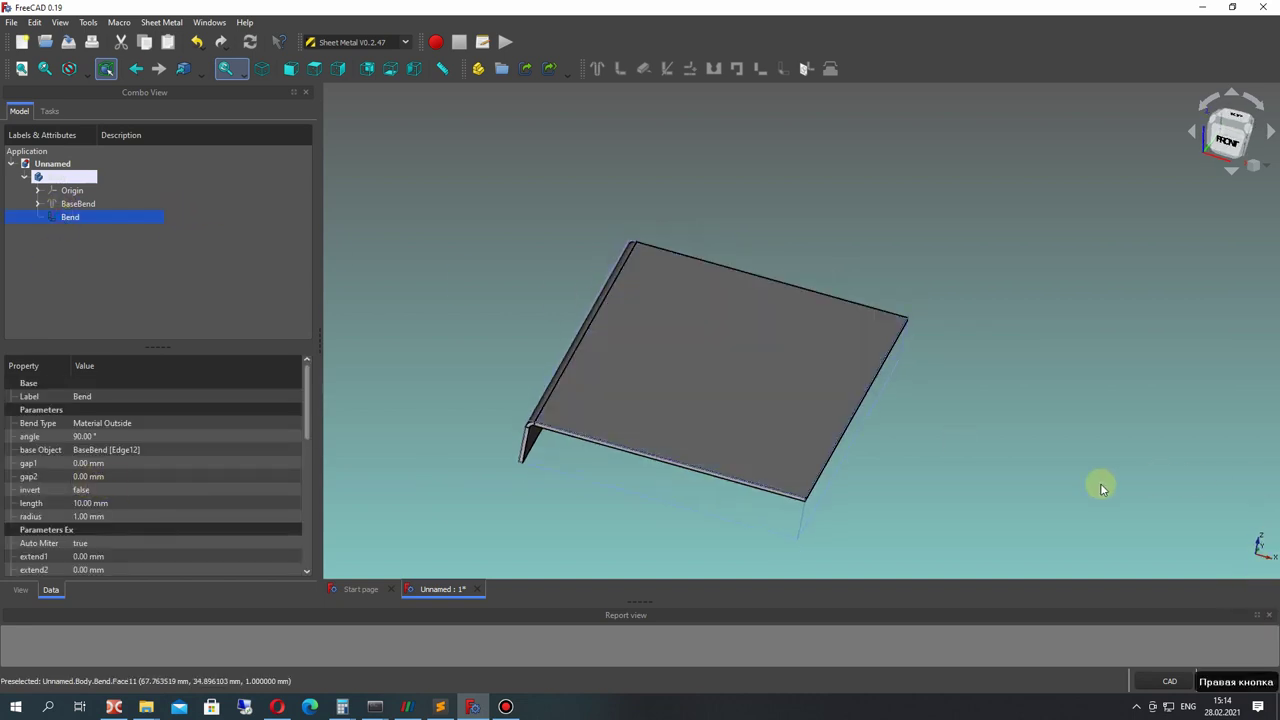
{"action": "left_click", "coordinate": [81, 491]}
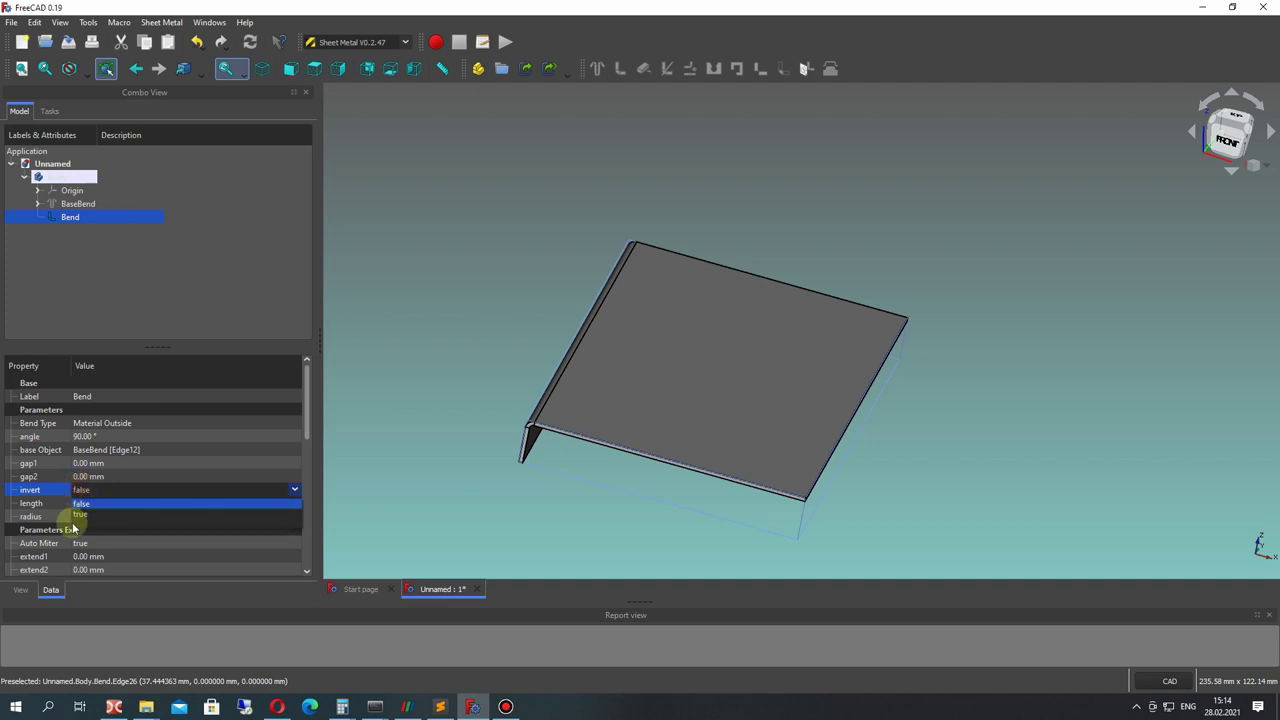
{"action": "left_click", "coordinate": [82, 516]}
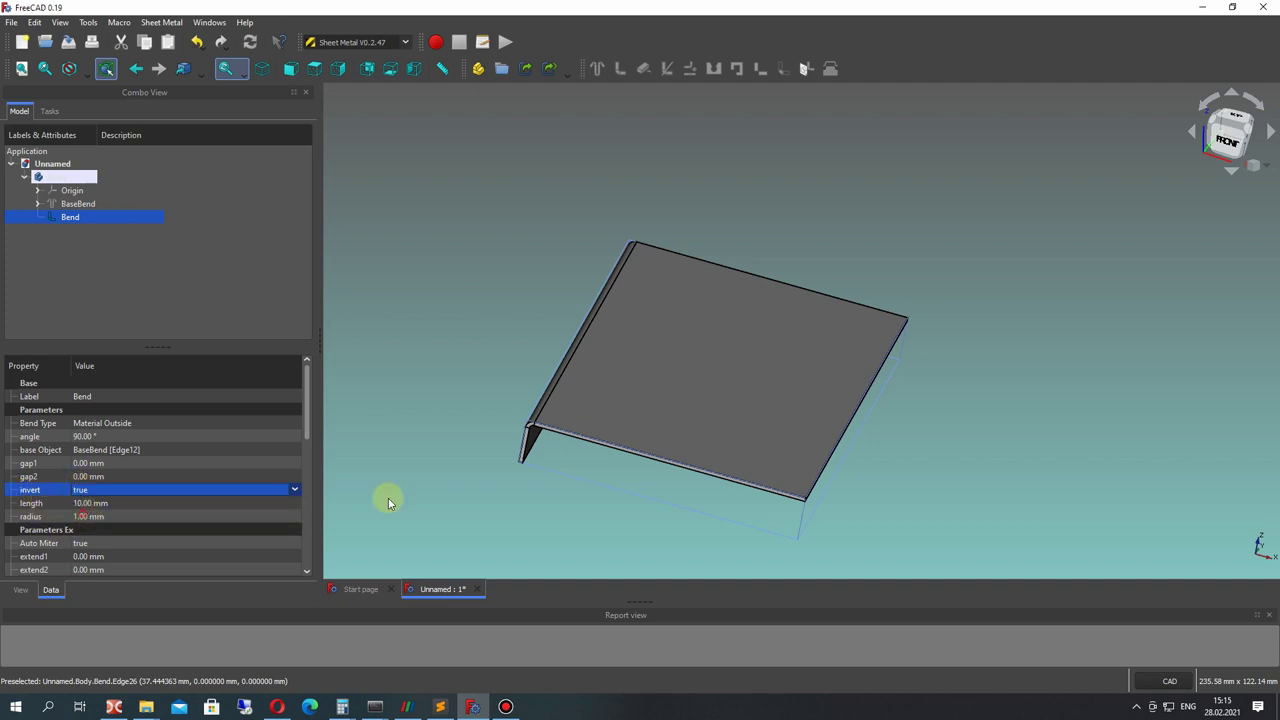
{"action": "left_click", "coordinate": [434, 343]}
{"action": "right_click_drag", "start_coordinate": [714, 394], "coordinate": [623, 349]}
Set the Bend flange's gap1 to 70 mm, after trying 40 and 30 mm.
{"action": "left_click", "coordinate": [68, 217]}
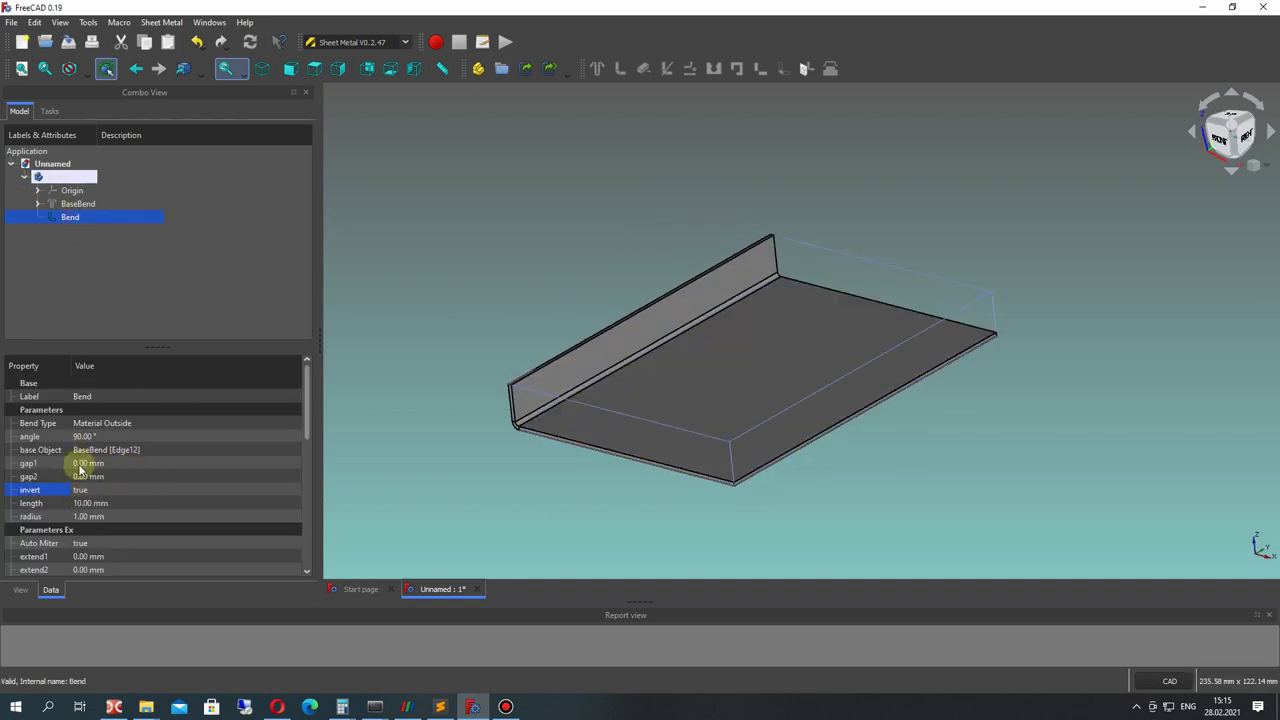
{"action": "type", "text": "40"}
{"action": "key", "text": "Return"}
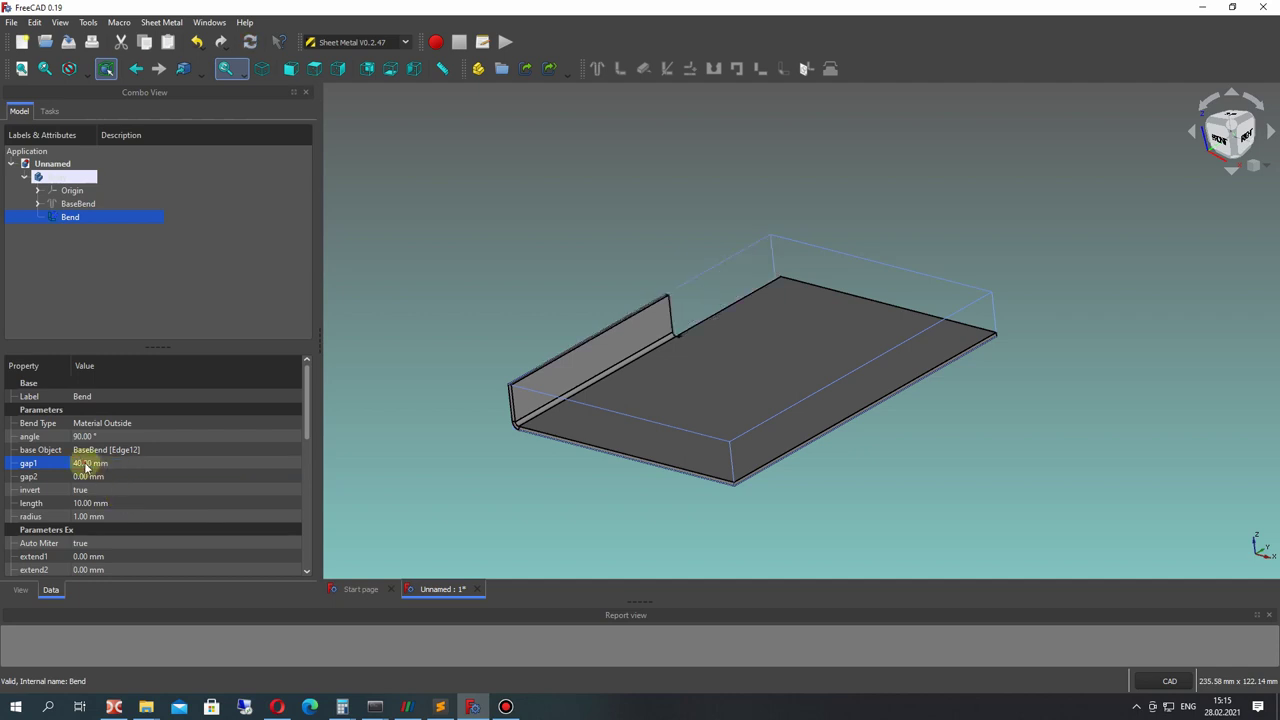
{"action": "left_click", "coordinate": [86, 464]}
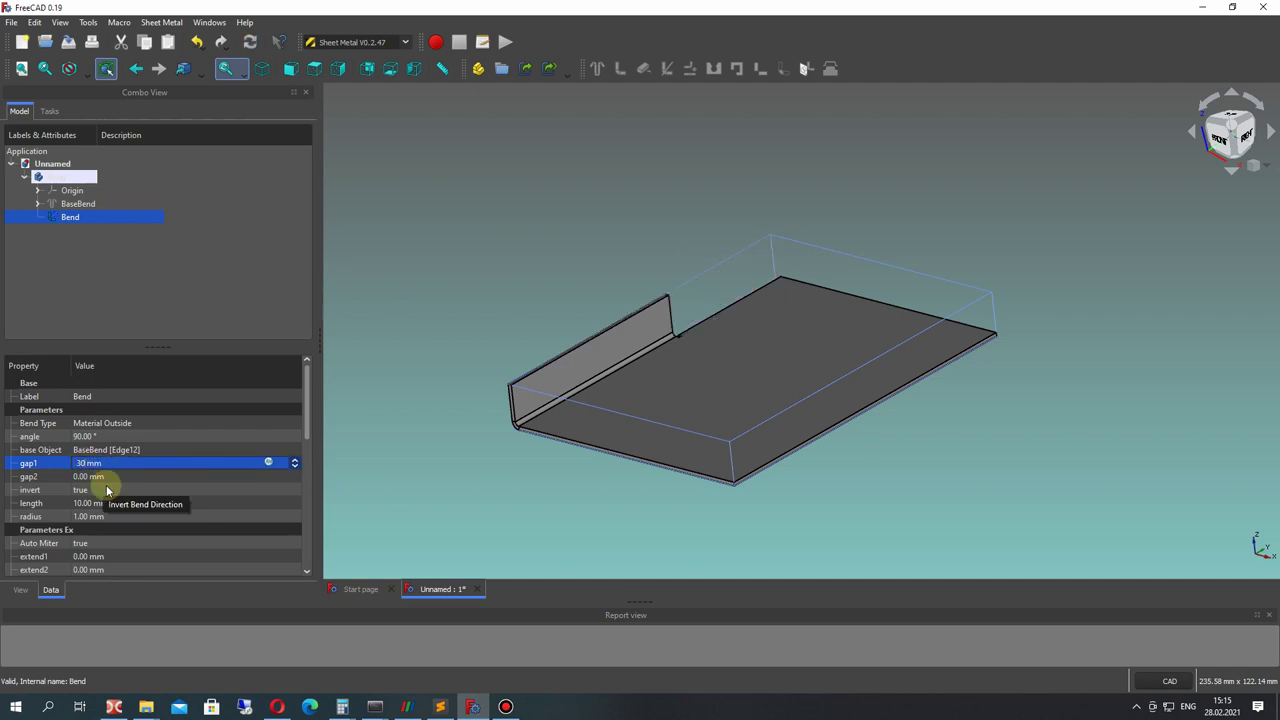
{"action": "key", "text": "Return"}
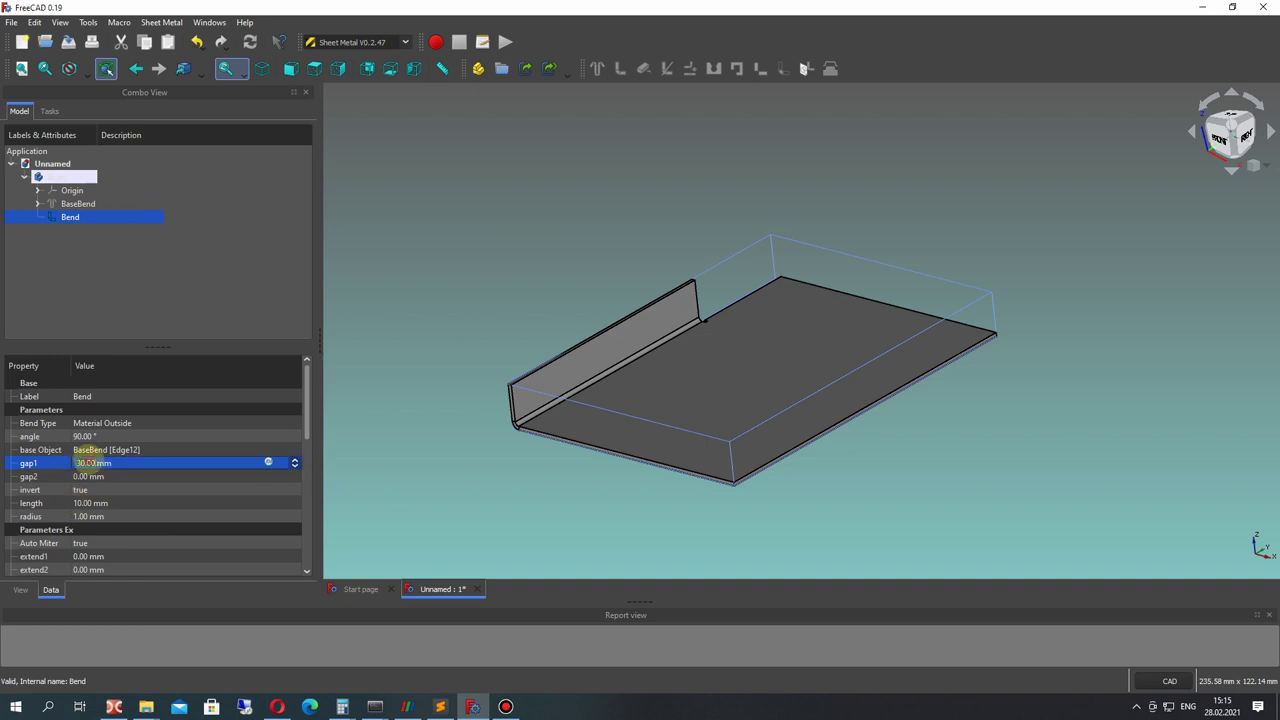
{"action": "key", "text": "Return"}
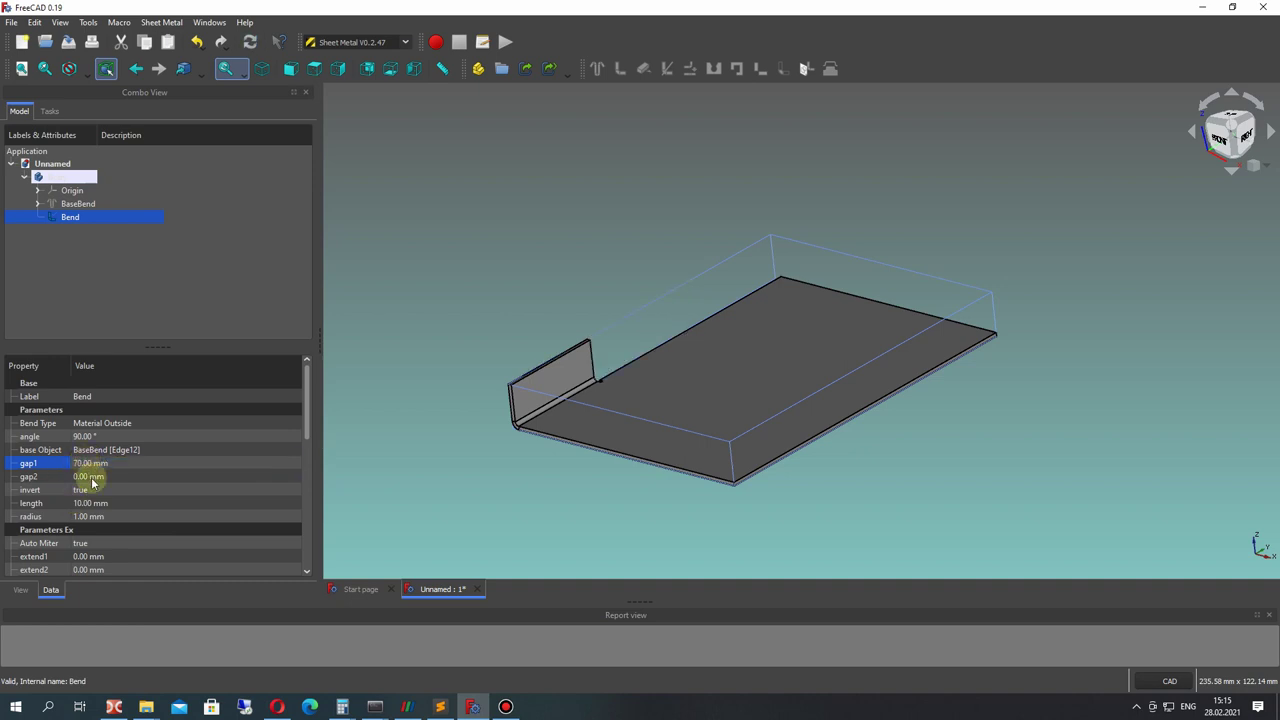
{"action": "right_click_drag", "start_coordinate": [314, 434], "coordinate": [488, 391]}
{"action": "right_click_drag", "start_coordinate": [625, 341], "coordinate": [601, 398]}
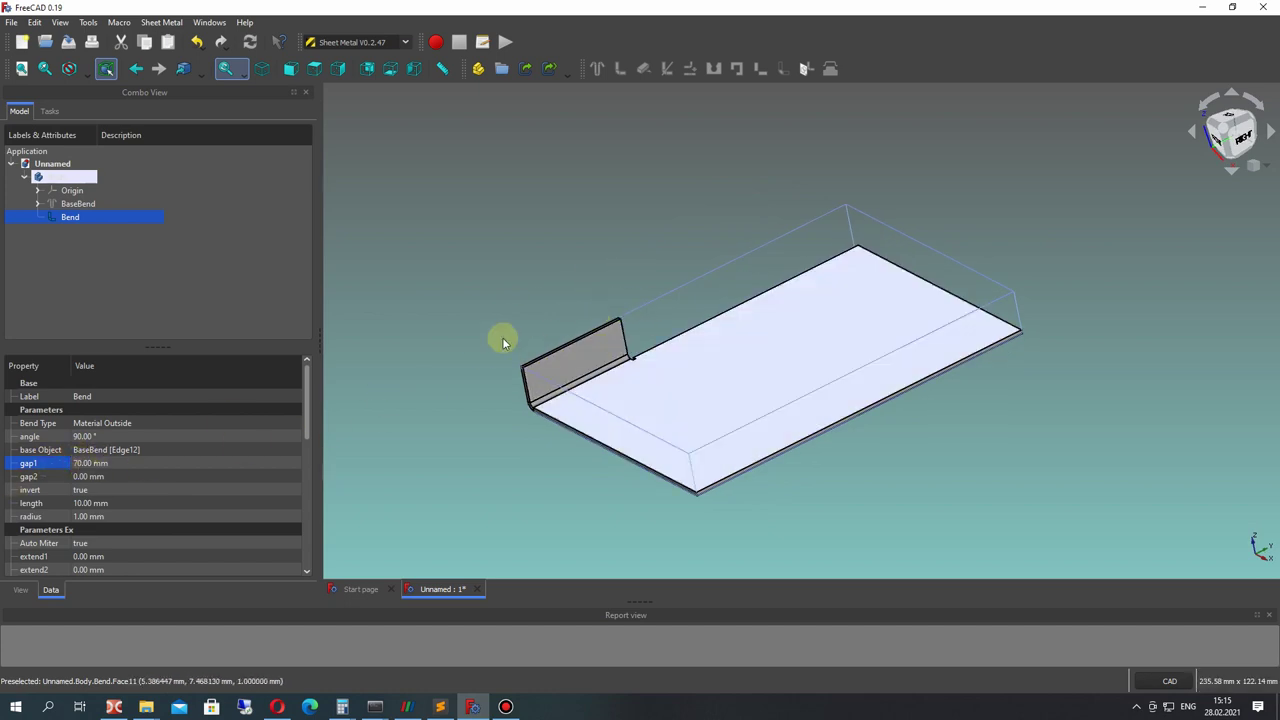
Set the Bend relief width to 2 mm, after trying 5 mm.
{"action": "scroll", "coordinate": [751, 340], "scroll_direction": "up", "scroll_amount": 5}
{"action": "scroll", "coordinate": [543, 371], "scroll_direction": "up", "scroll_amount": 3}
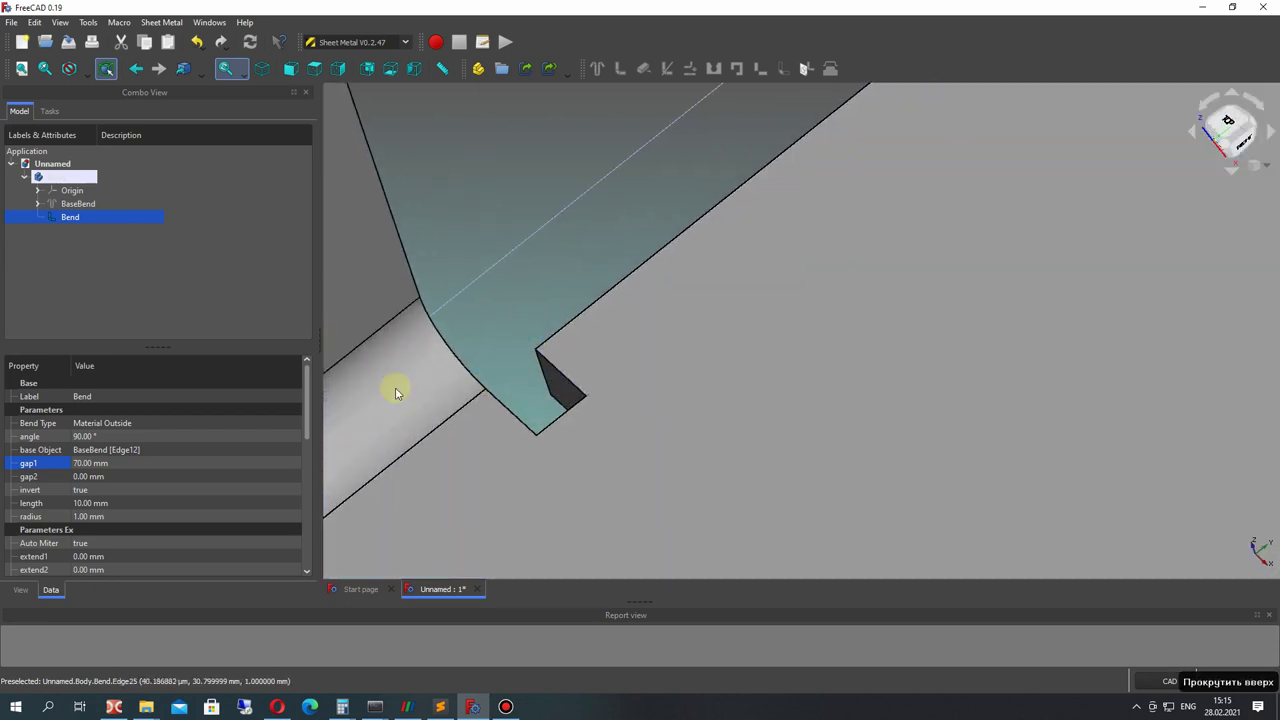
{"action": "scroll", "coordinate": [111, 510], "scroll_direction": "down", "scroll_amount": 5}
{"action": "scroll", "coordinate": [111, 510], "scroll_direction": "down", "scroll_amount": 1}
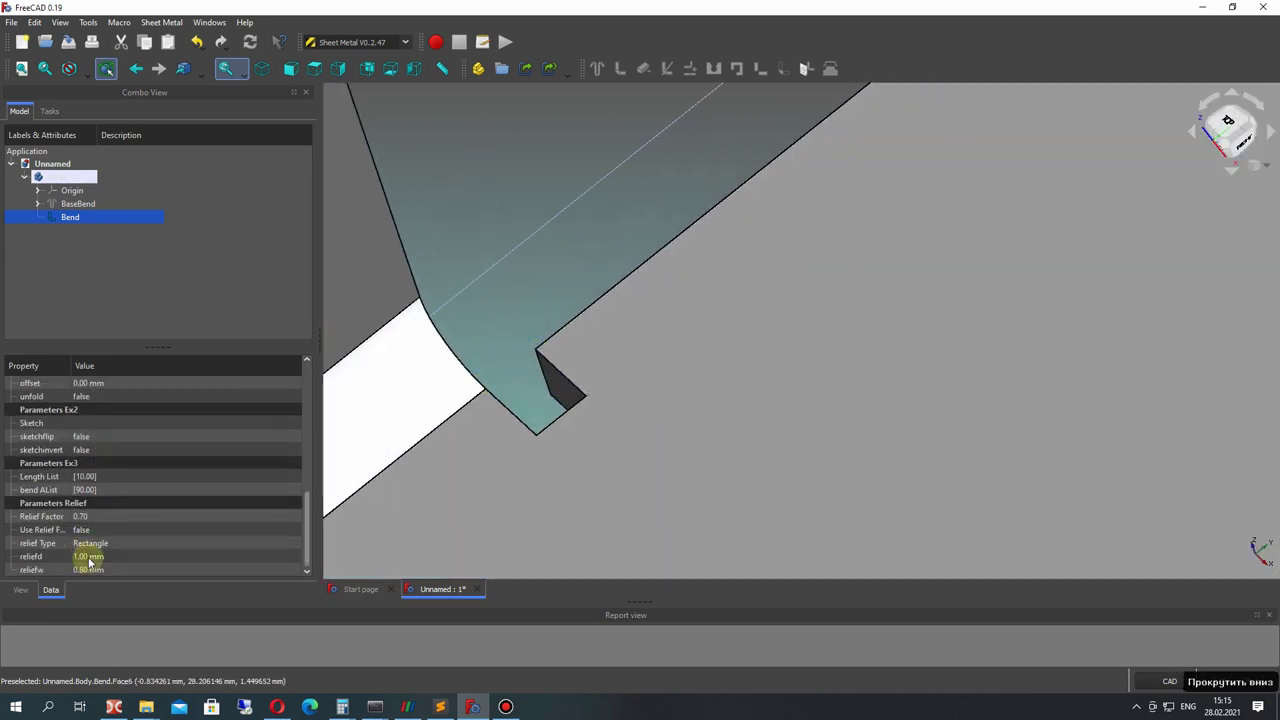
{"action": "left_click", "coordinate": [88, 570]}
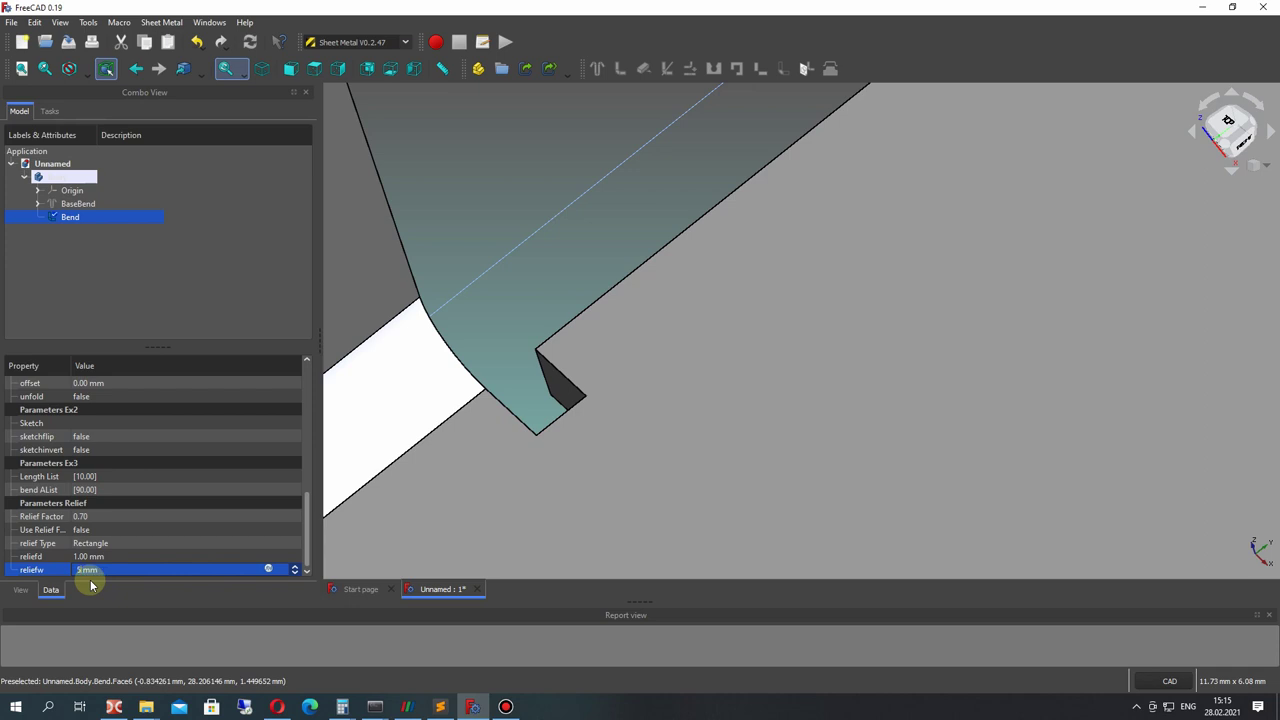
{"action": "key", "text": "Return"}
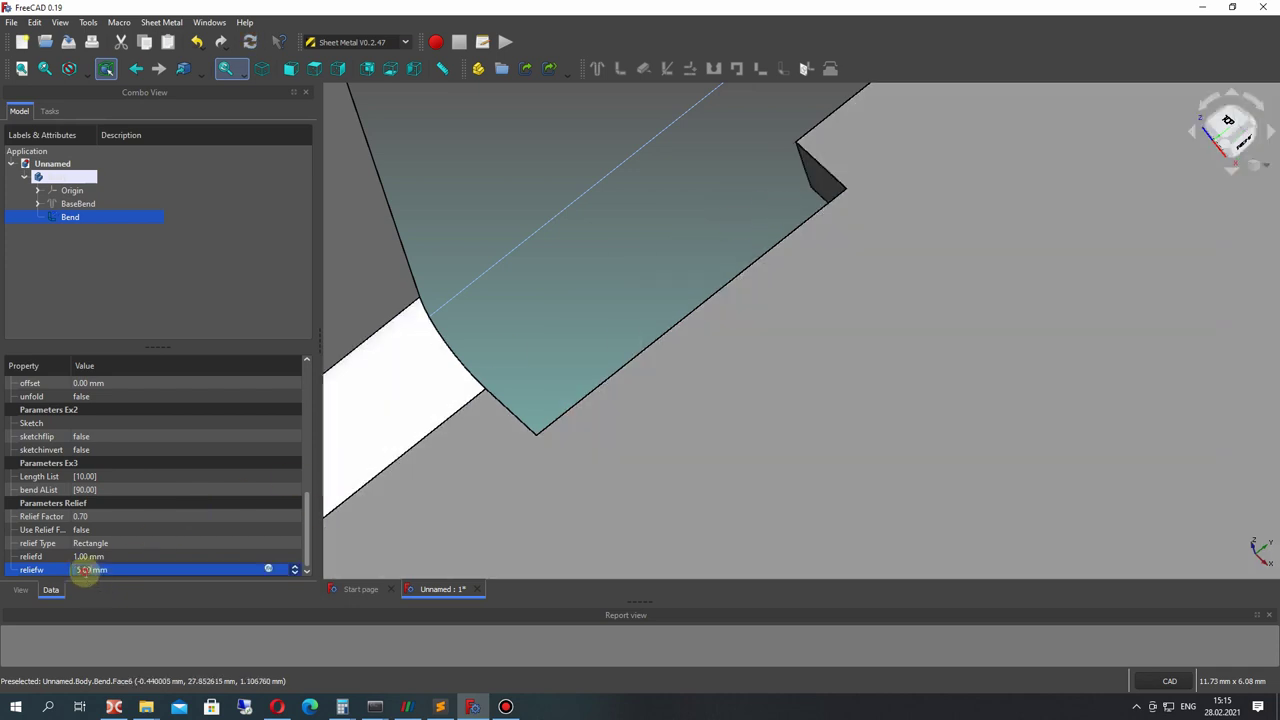
{"action": "type", "text": "2"}
{"action": "key", "text": "Return"}
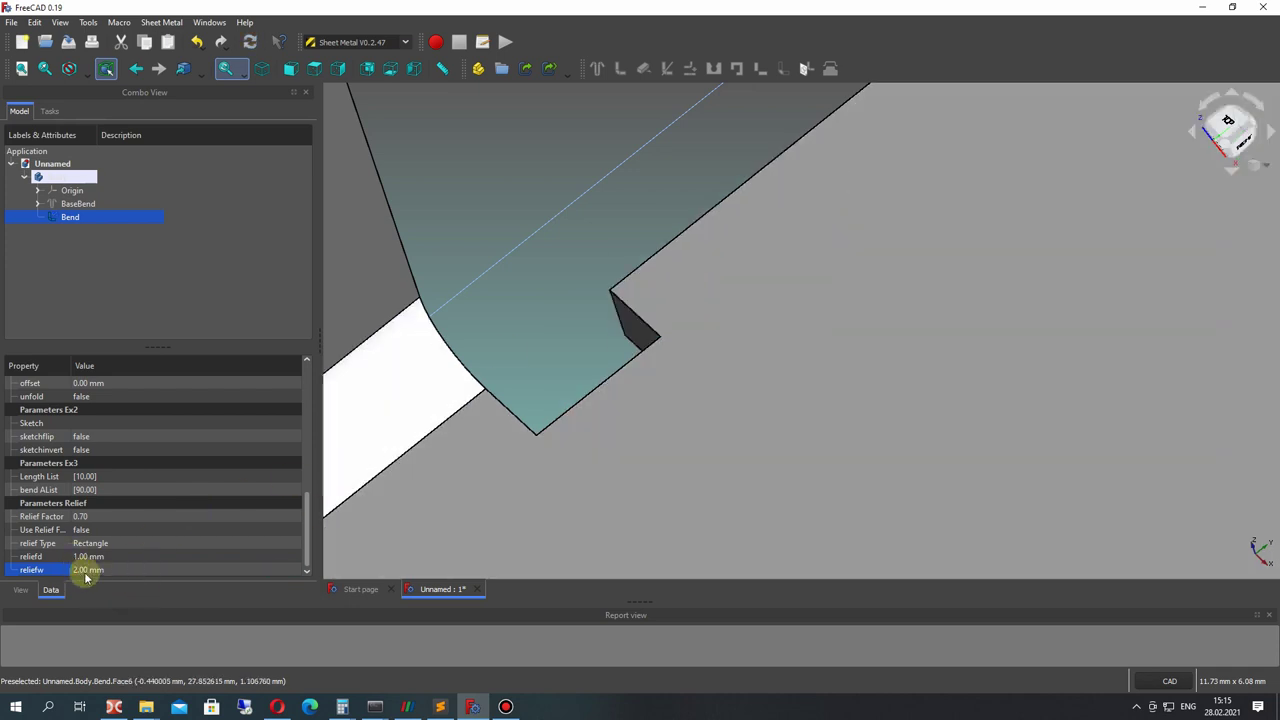
Set the Bend relief depth to 0 mm, after trying 5 mm.
{"action": "left_click", "coordinate": [84, 556]}
{"action": "key", "text": "Return"}
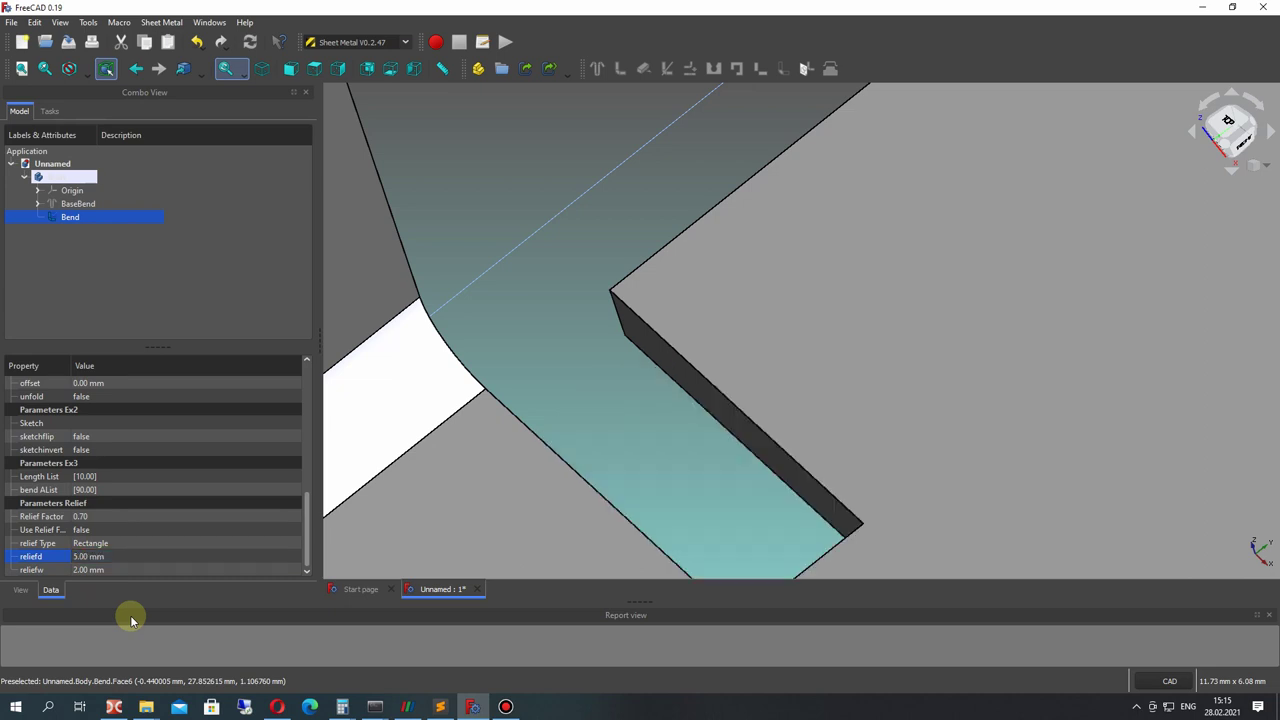
{"action": "left_click", "coordinate": [82, 557]}
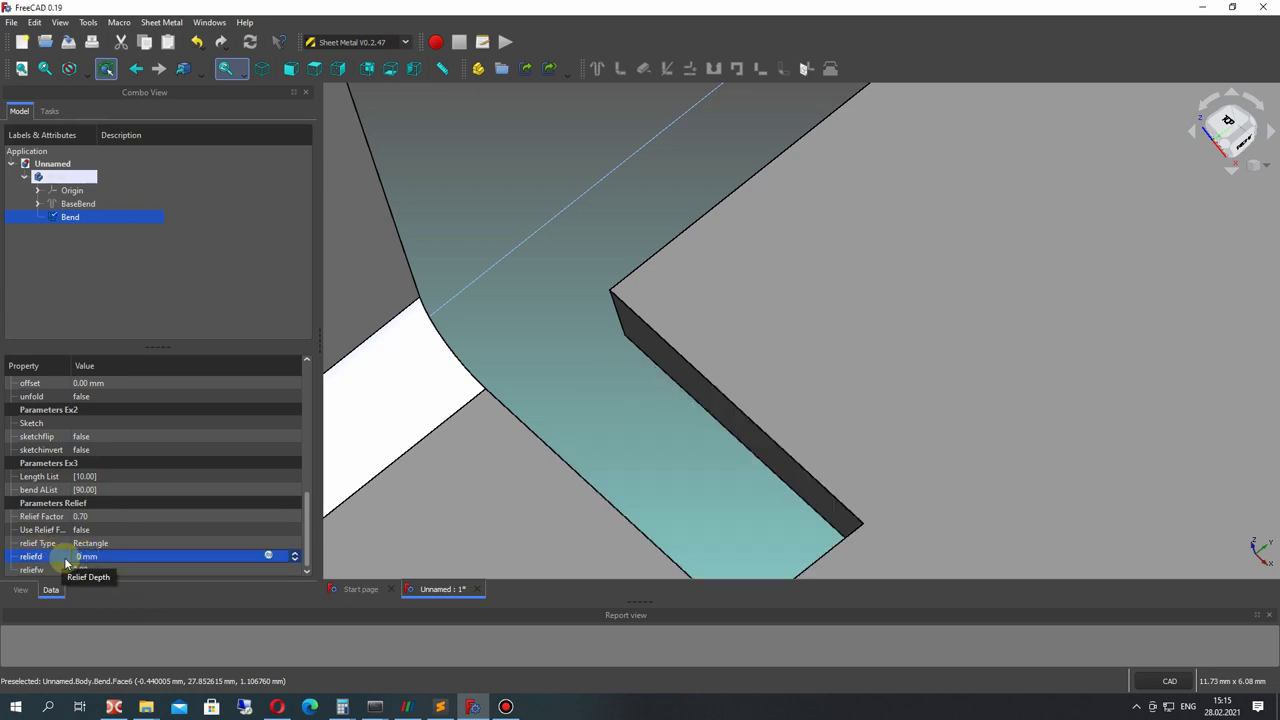
{"action": "type", "text": "0"}
{"action": "key", "text": "Return"}
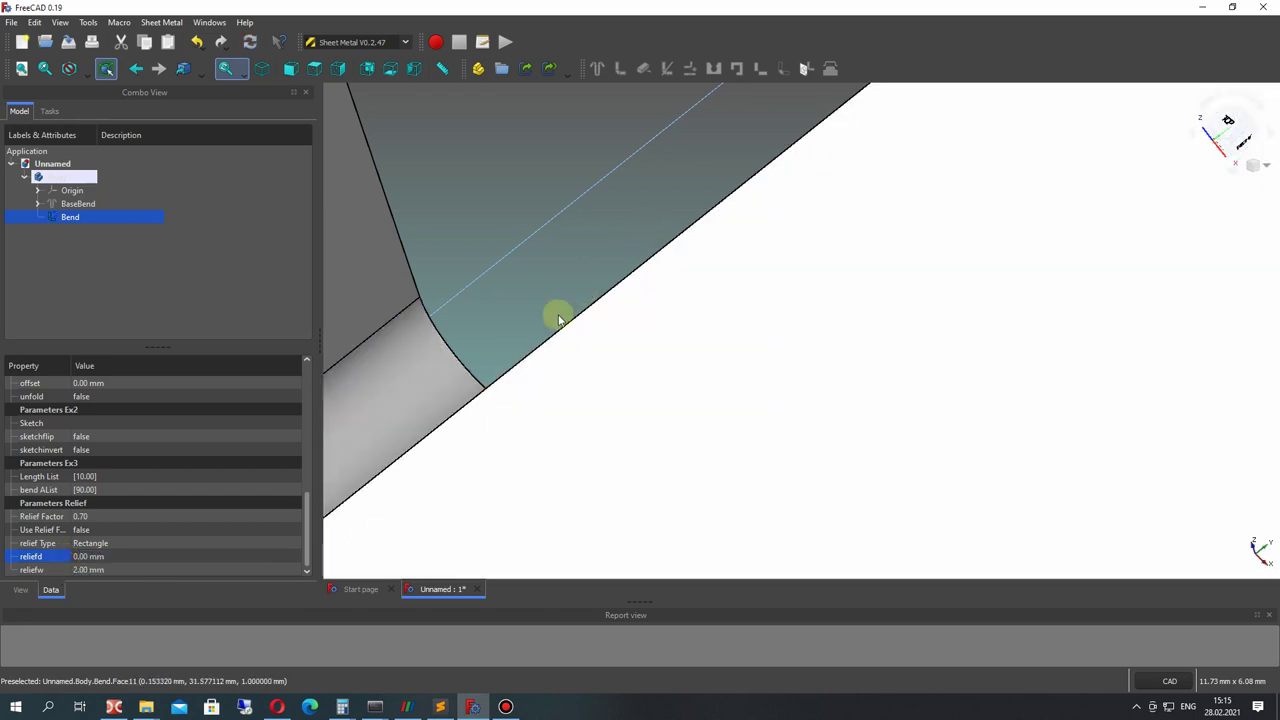
{"action": "scroll", "coordinate": [640, 318], "scroll_direction": "up", "scroll_amount": 3}
Change the Bend flange length from 10 mm to 30 mm and deselect it.
{"action": "key", "text": "v"}
{"action": "key", "text": "f"}
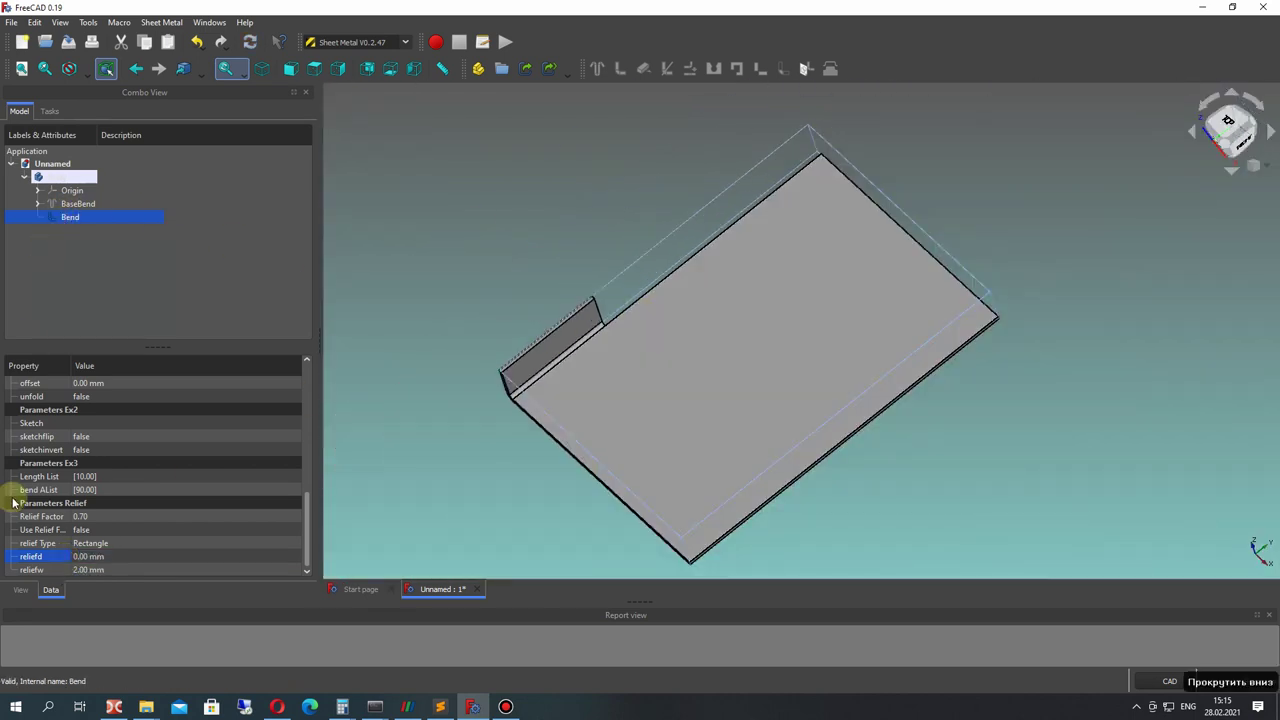
{"action": "scroll", "coordinate": [89, 452], "scroll_direction": "up", "scroll_amount": 3}
{"action": "scroll", "coordinate": [87, 457], "scroll_direction": "up", "scroll_amount": 1}
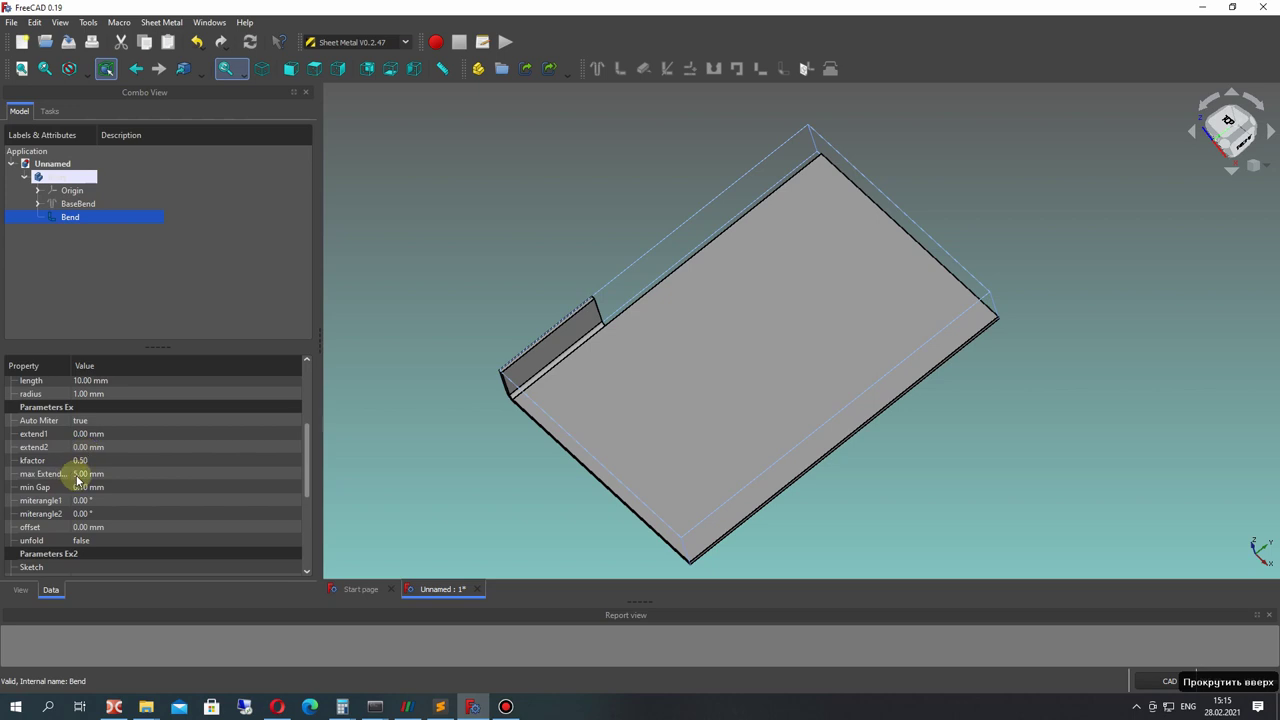
{"action": "scroll", "coordinate": [78, 478], "scroll_direction": "up", "scroll_amount": 3}
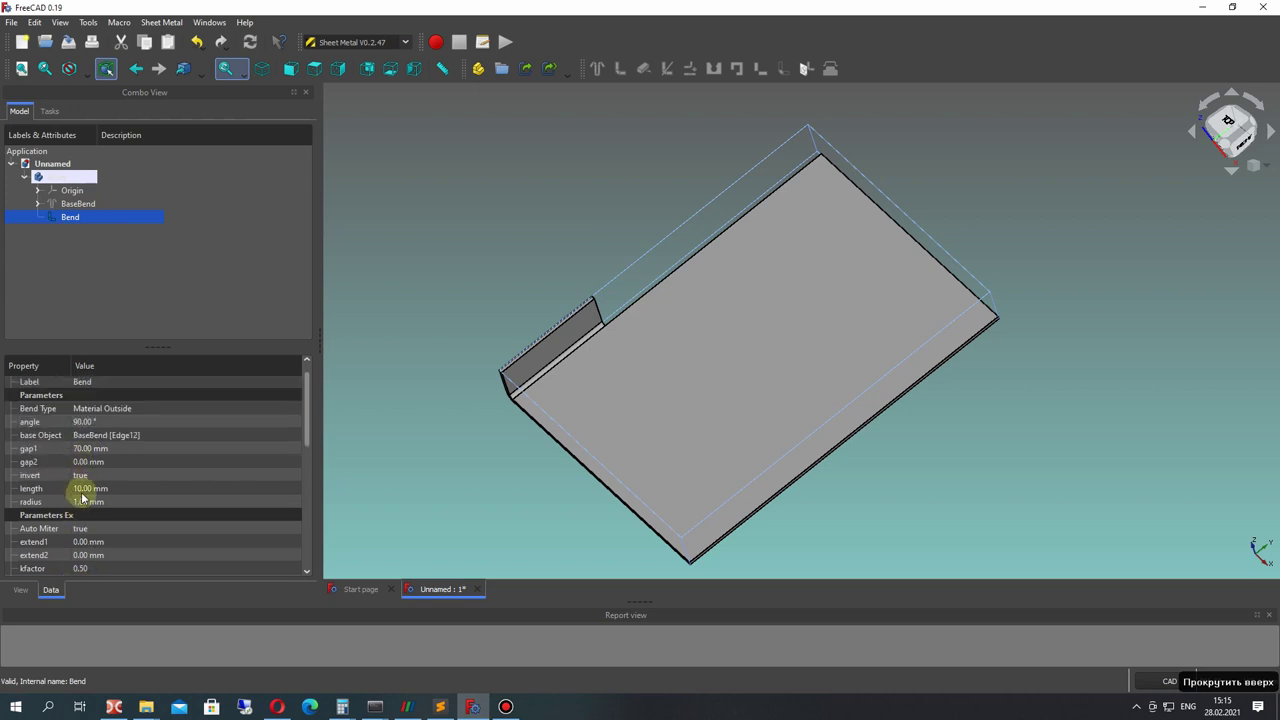
{"action": "left_click", "coordinate": [85, 489]}
{"action": "type", "text": "30"}
{"action": "key", "text": "Return"}
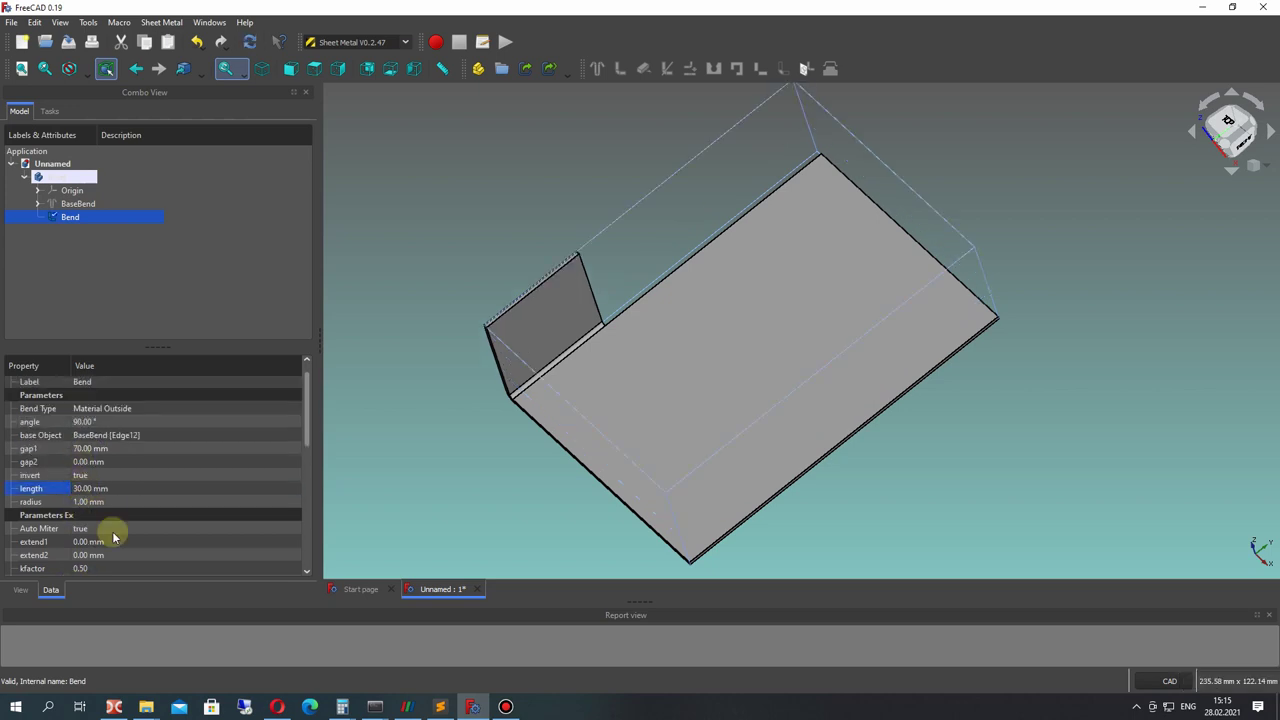
{"action": "right_click_drag", "start_coordinate": [571, 428], "coordinate": [563, 297]}
{"action": "middle_click_drag", "start_coordinate": [582, 397], "coordinate": [571, 377]}
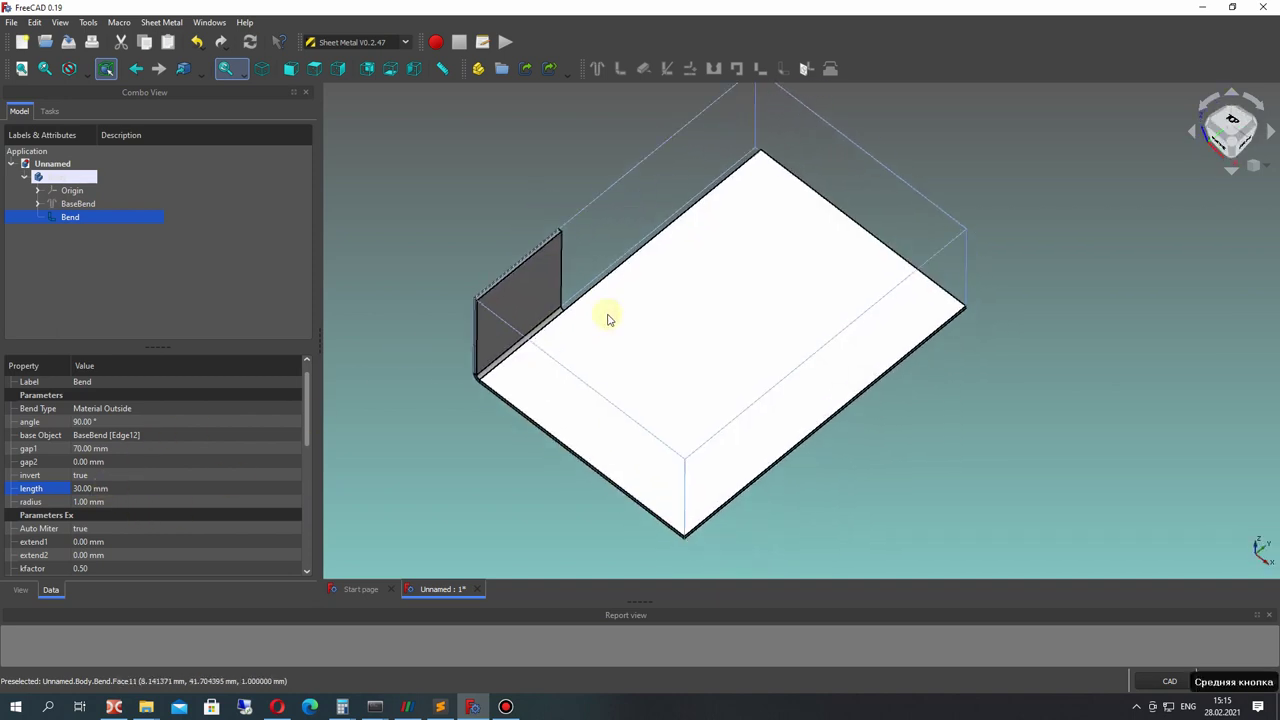
{"action": "left_click", "coordinate": [90, 488]}
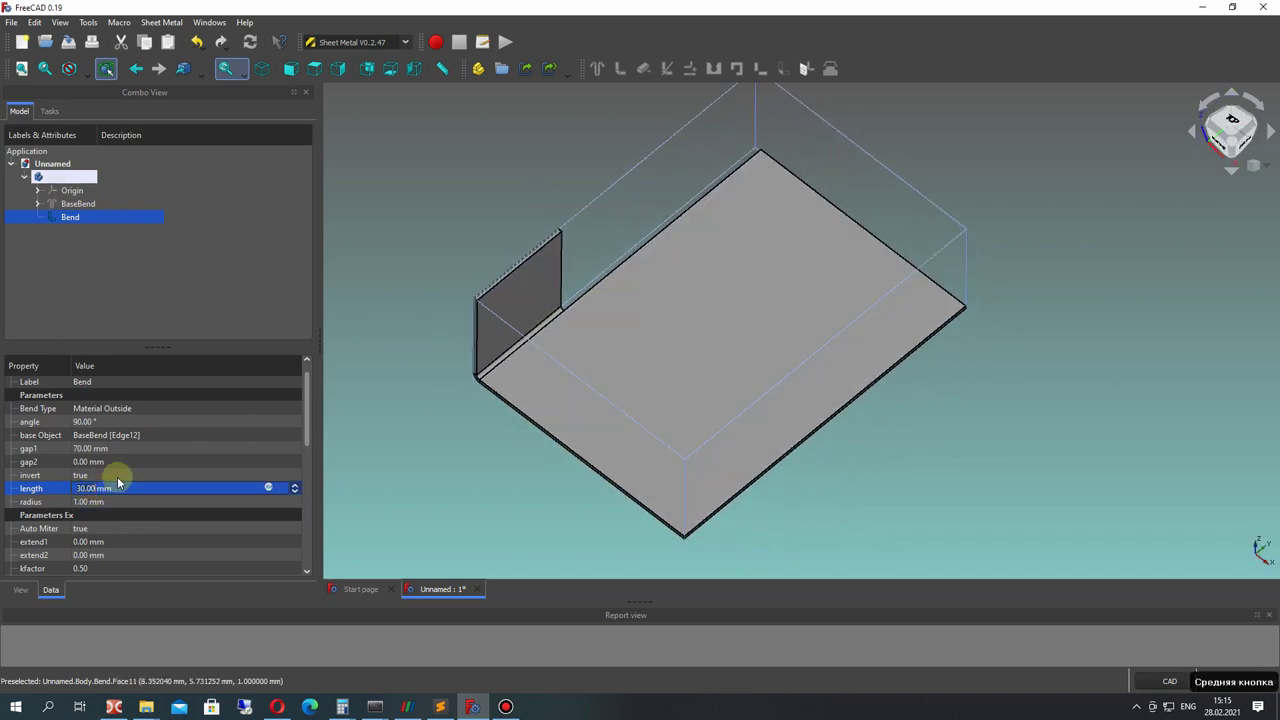
{"action": "left_click", "coordinate": [443, 434]}
Add a second 10 mm flange wall, Bend001, on the base's far long edge.
{"action": "left_click", "coordinate": [716, 182]}
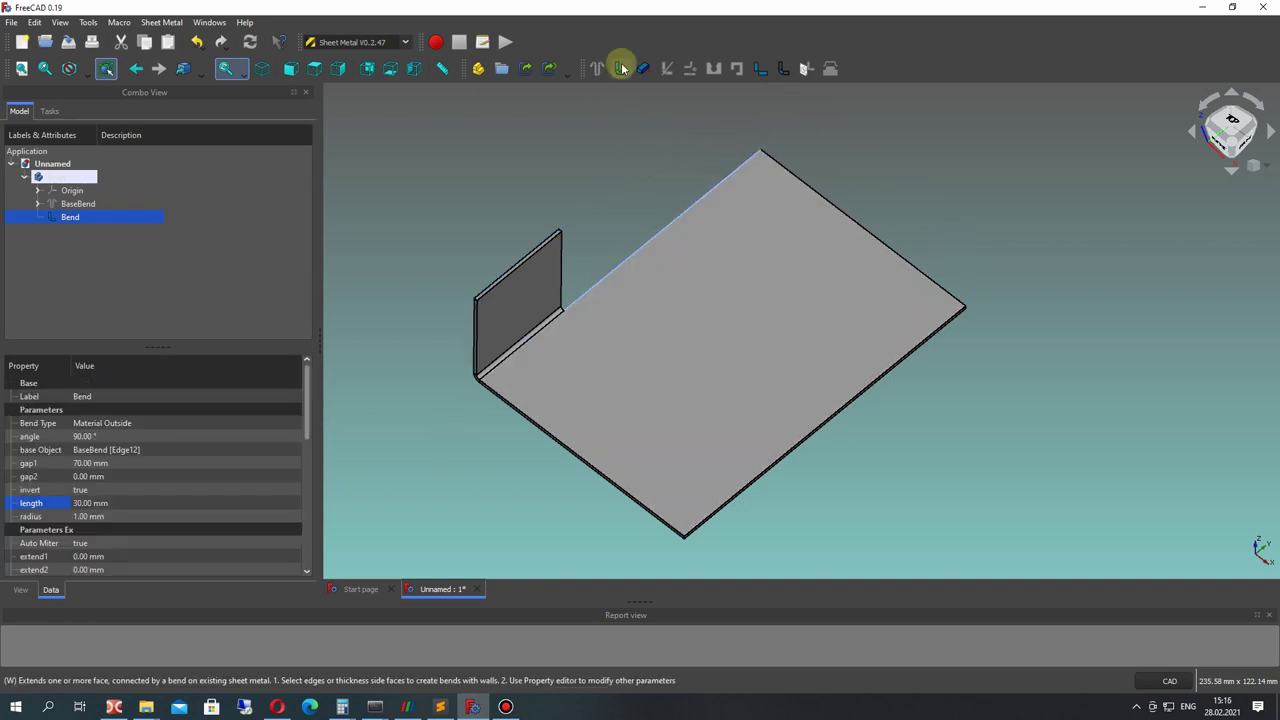
{"action": "left_click", "coordinate": [620, 67]}
{"action": "right_click_drag", "start_coordinate": [628, 240], "coordinate": [523, 297]}
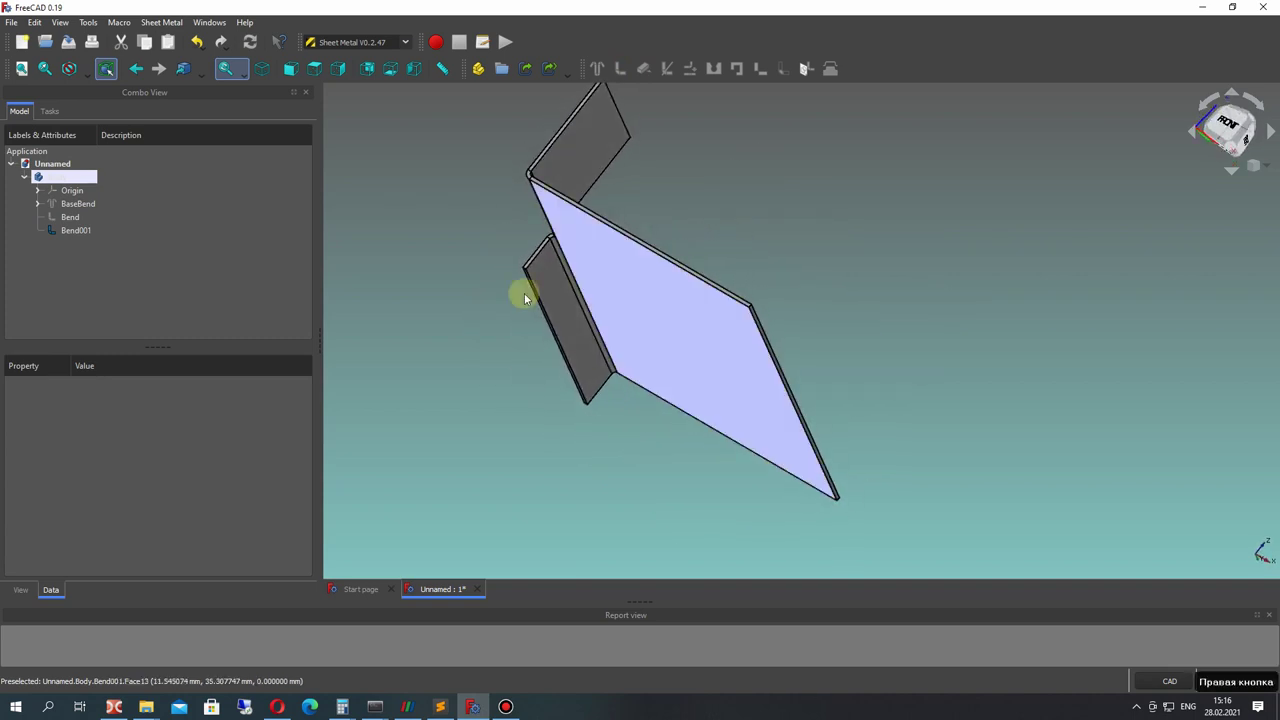
Set Bend001's invert to true so the flange rises upward.
{"action": "left_click", "coordinate": [66, 230]}
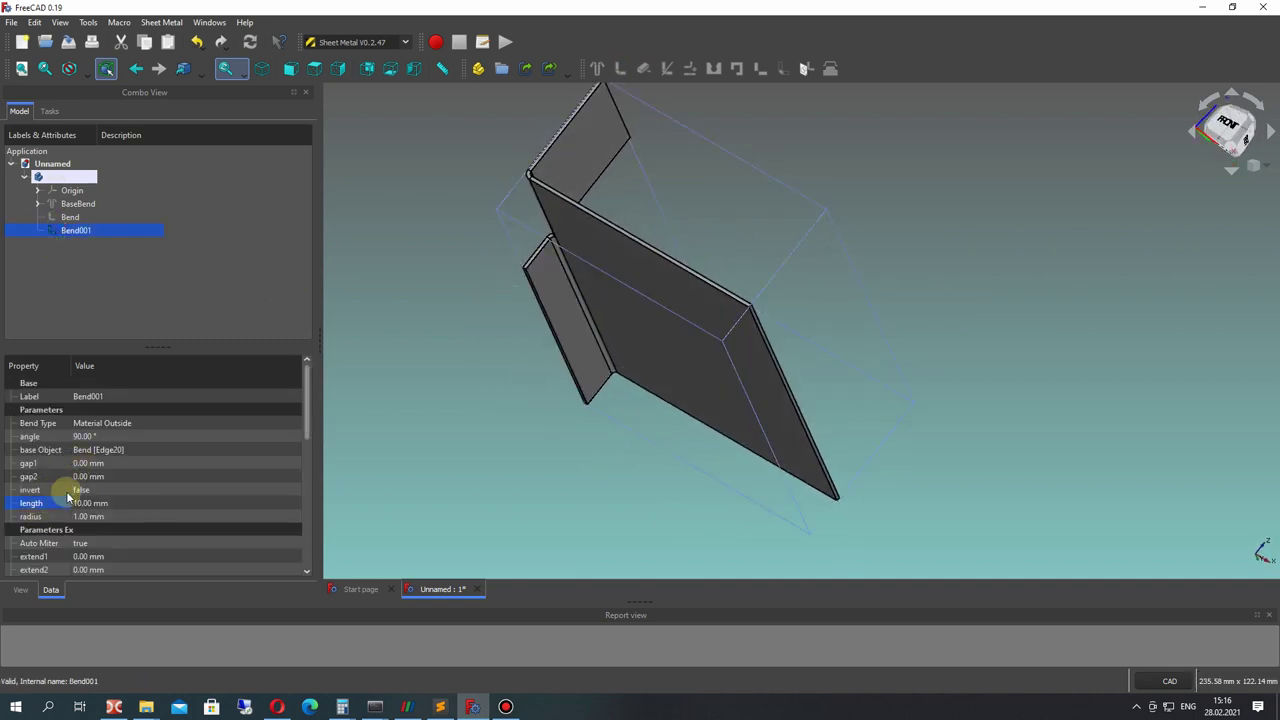
{"action": "left_click", "coordinate": [75, 495]}
{"action": "left_click", "coordinate": [80, 514]}
{"action": "left_click", "coordinate": [374, 457]}
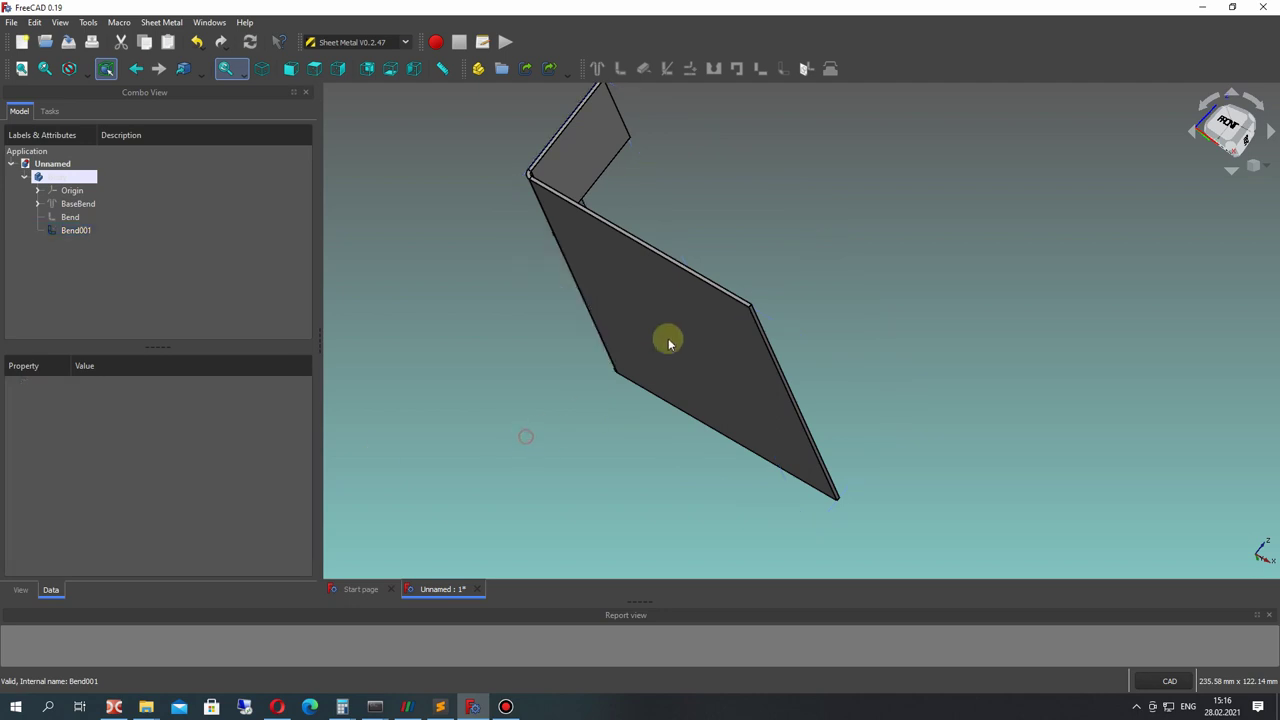
{"action": "right_click_drag", "start_coordinate": [722, 315], "coordinate": [509, 337]}
{"action": "right_click_drag", "start_coordinate": [689, 420], "coordinate": [604, 318]}
{"action": "scroll", "coordinate": [603, 318], "scroll_direction": "up", "scroll_amount": 2}
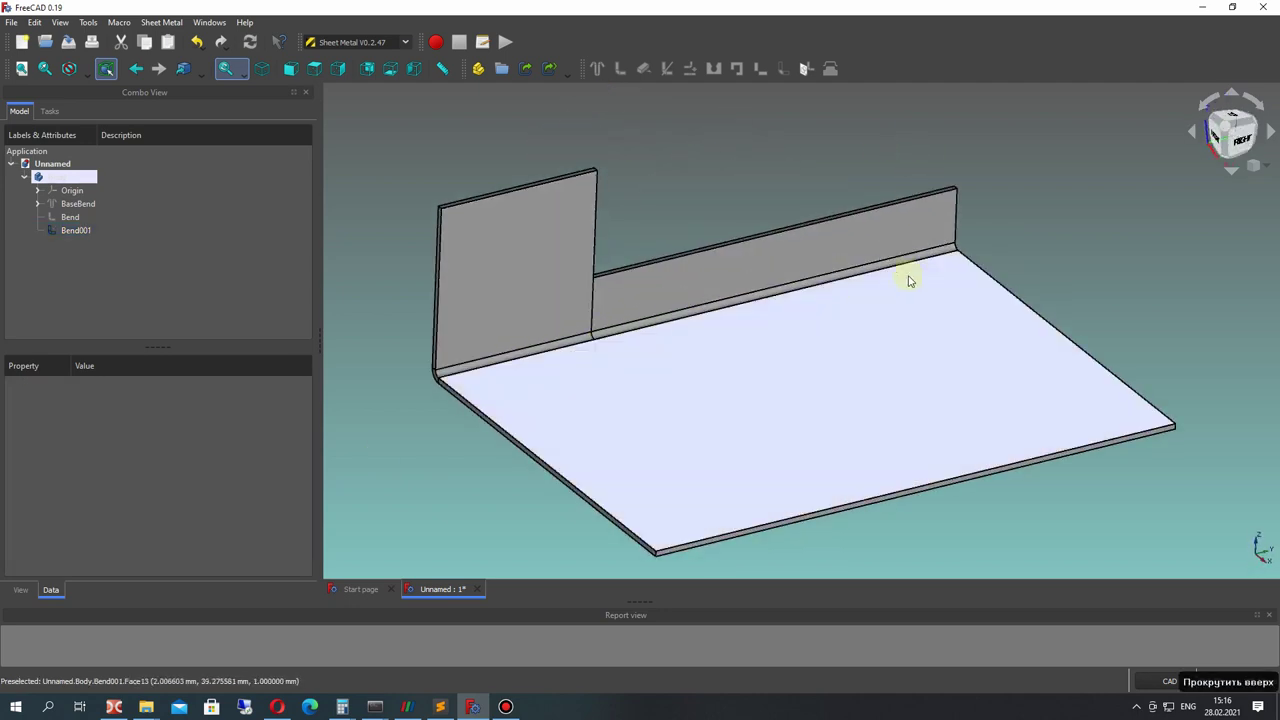
{"action": "left_click", "coordinate": [76, 231]}
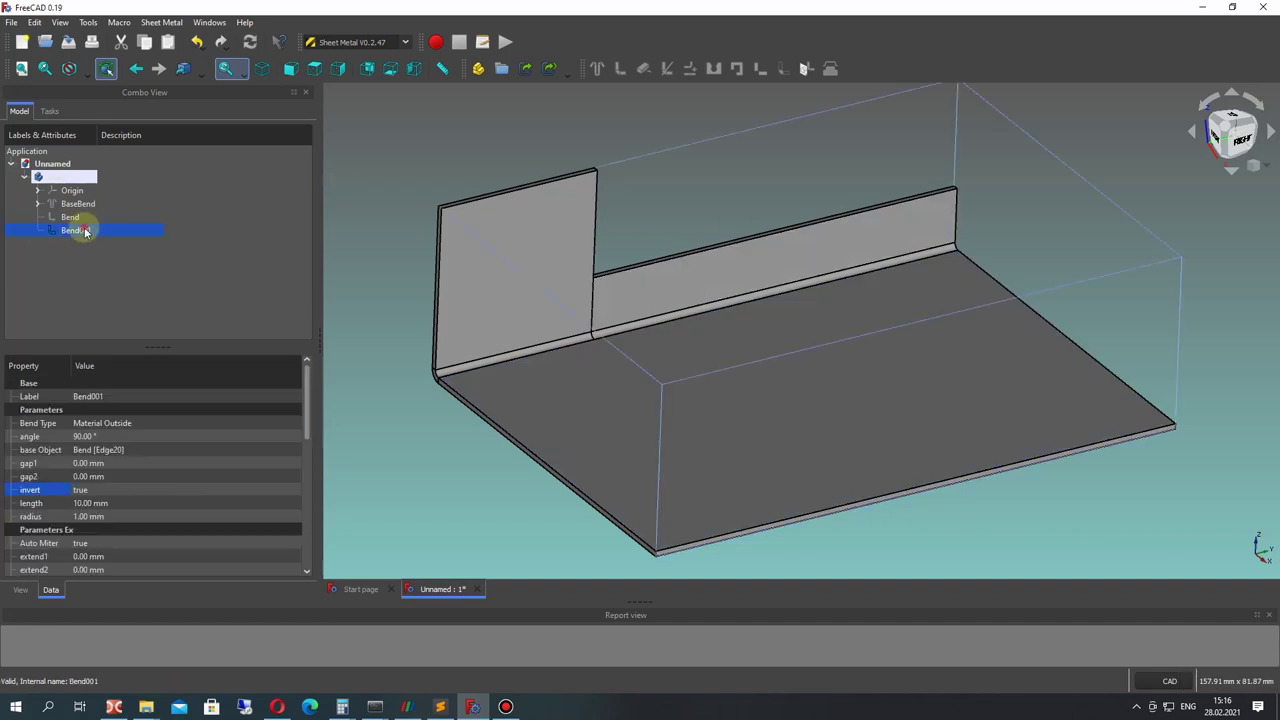
Try a 40 mm gap1 on Bend001, then reset it to 0 mm.
{"action": "left_click", "coordinate": [87, 464]}
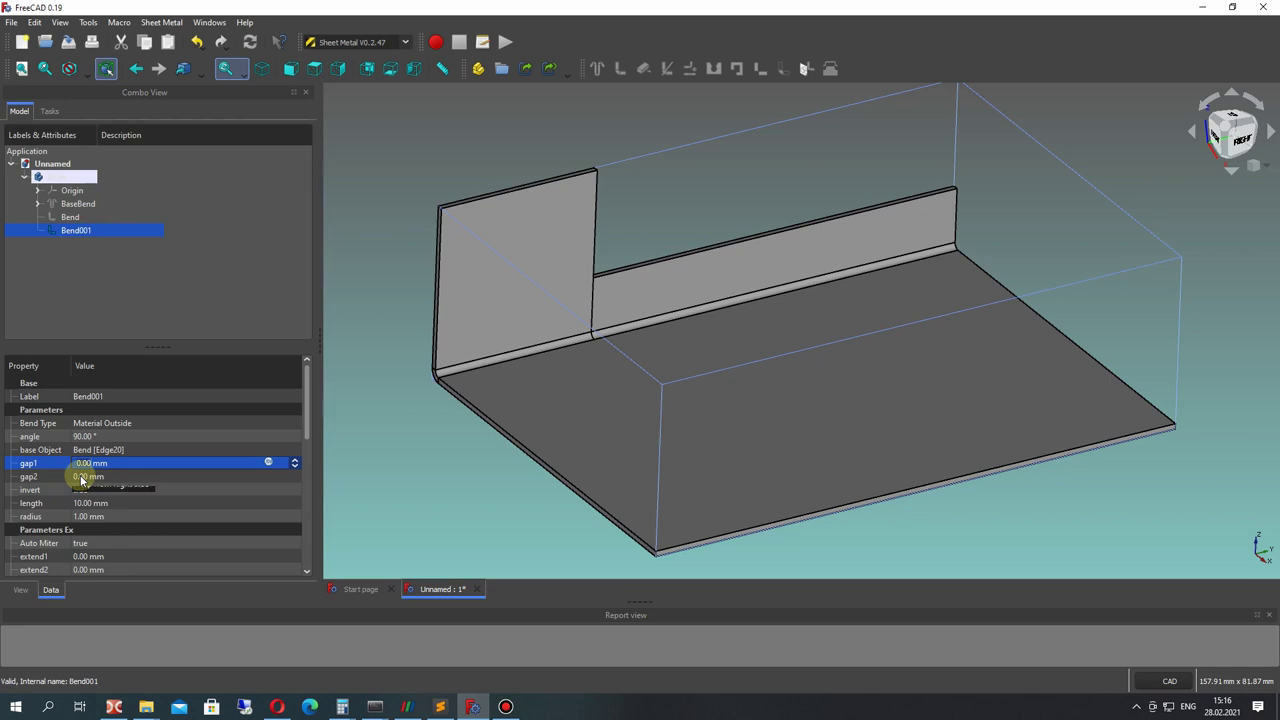
{"action": "type", "text": "40"}
{"action": "key", "text": "Return"}
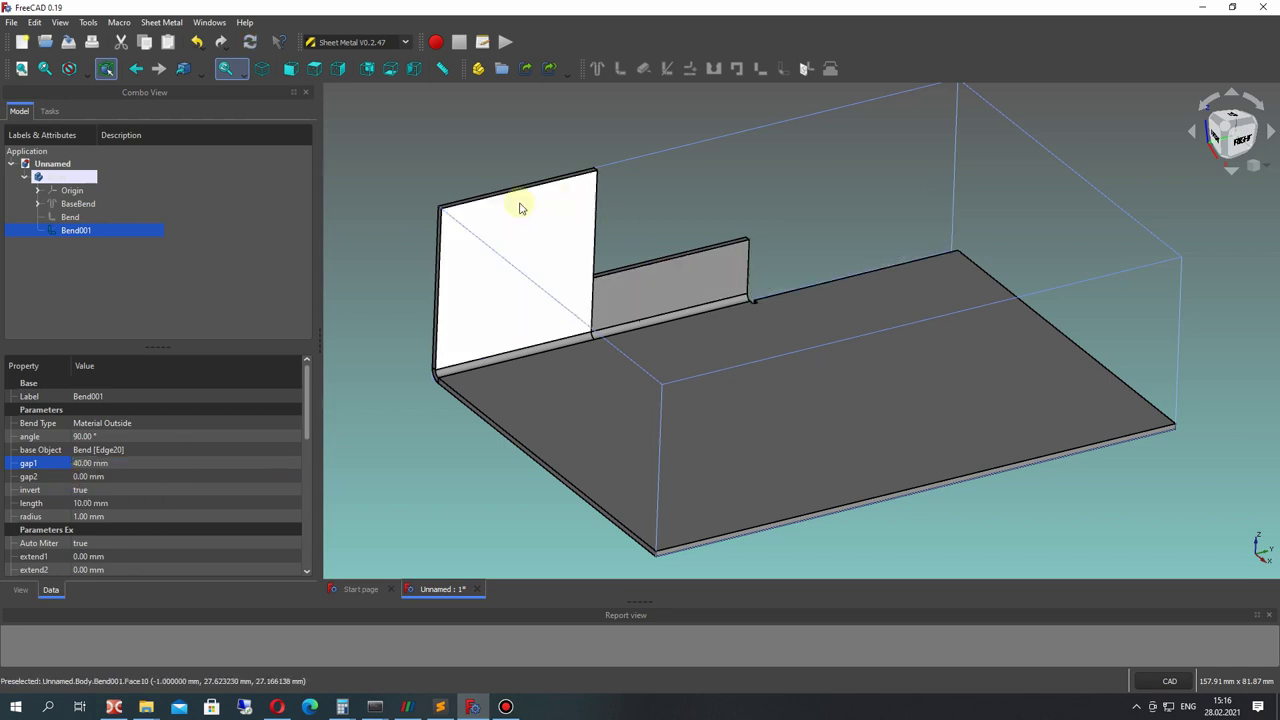
{"action": "left_click", "coordinate": [85, 464]}
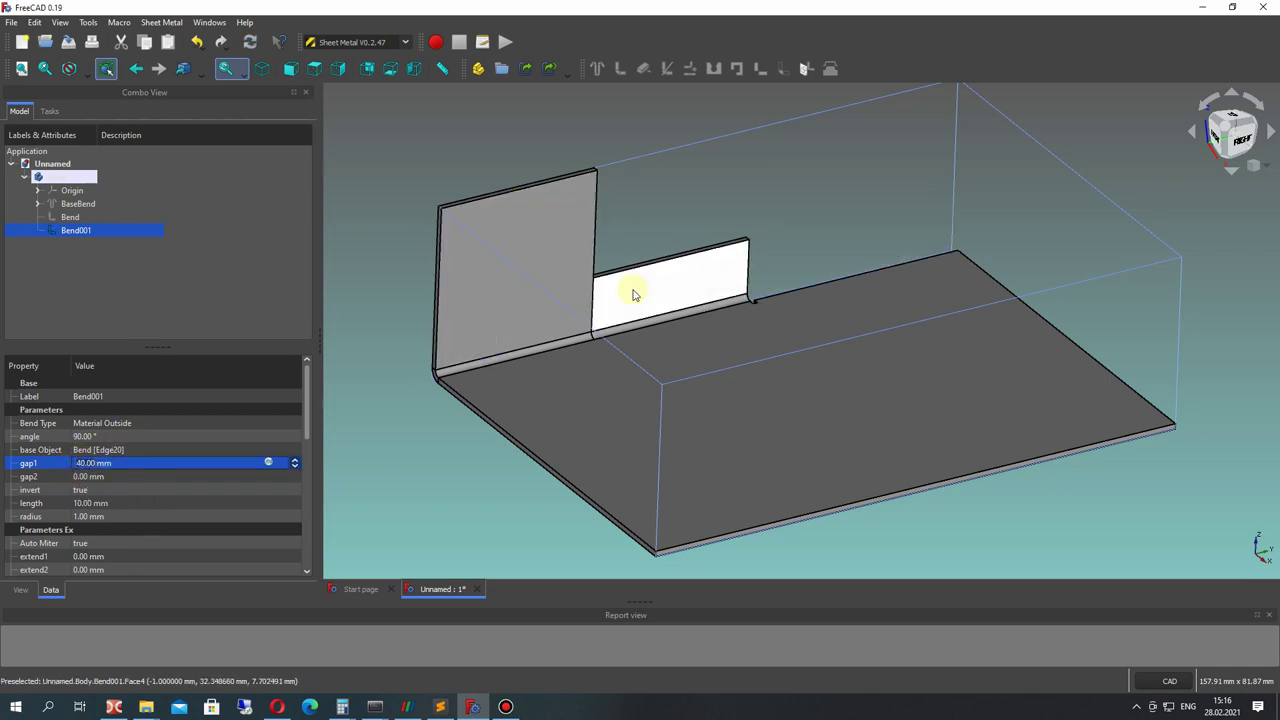
{"action": "key", "text": "Return"}
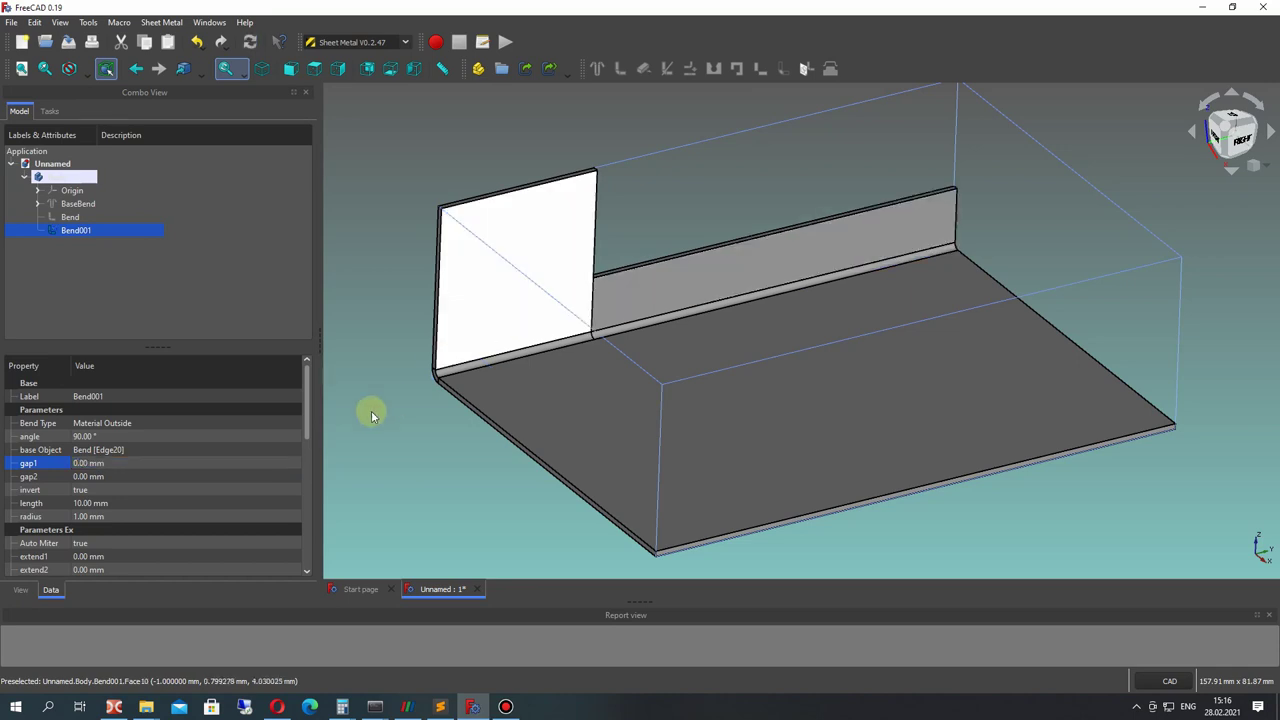
Set Bend001's gap2 to 40 mm, after trying 30 mm.
{"action": "left_click", "coordinate": [90, 476]}
{"action": "type", "text": "30"}
{"action": "key", "text": "Return"}
{"action": "right_click_drag", "start_coordinate": [886, 337], "coordinate": [784, 313]}
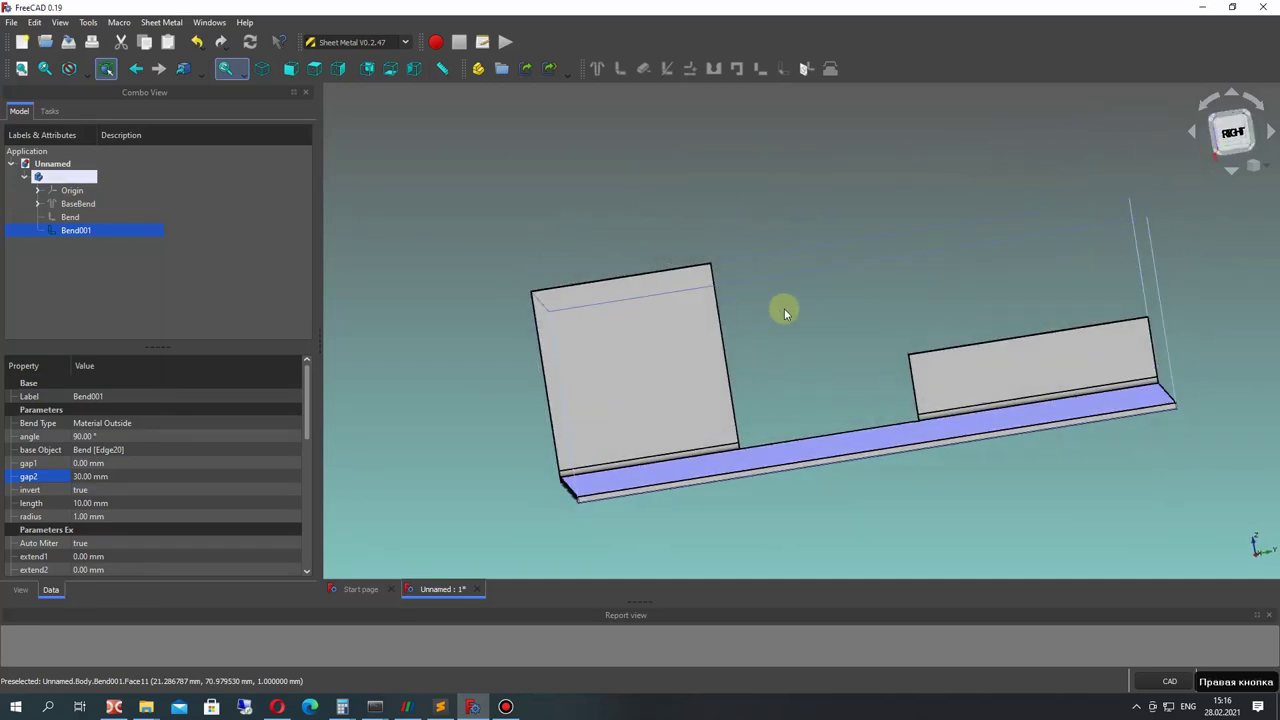
{"action": "left_click", "coordinate": [84, 478]}
{"action": "type", "text": "40"}
{"action": "key", "text": "Return"}
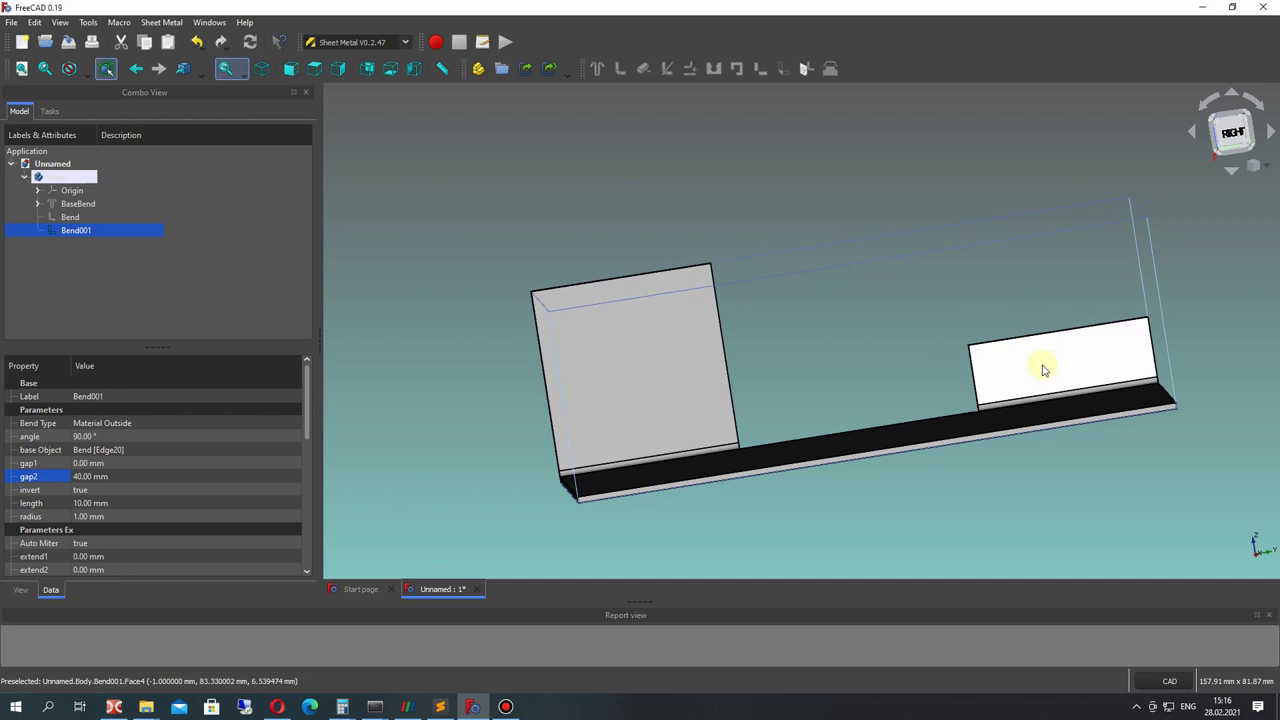
{"action": "right_click_drag", "start_coordinate": [1173, 380], "coordinate": [697, 323]}
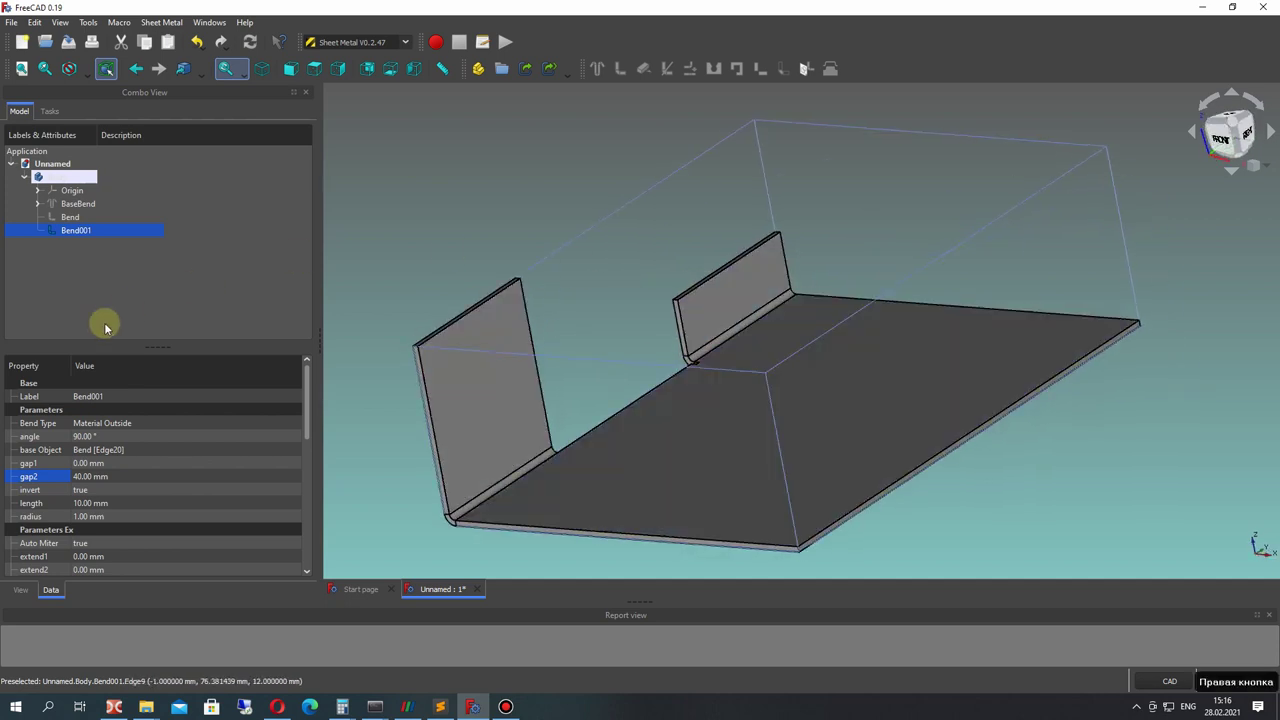
Set the second flange's length to 30 mm.
{"action": "scroll", "coordinate": [90, 440], "scroll_direction": "down", "scroll_amount": 2}
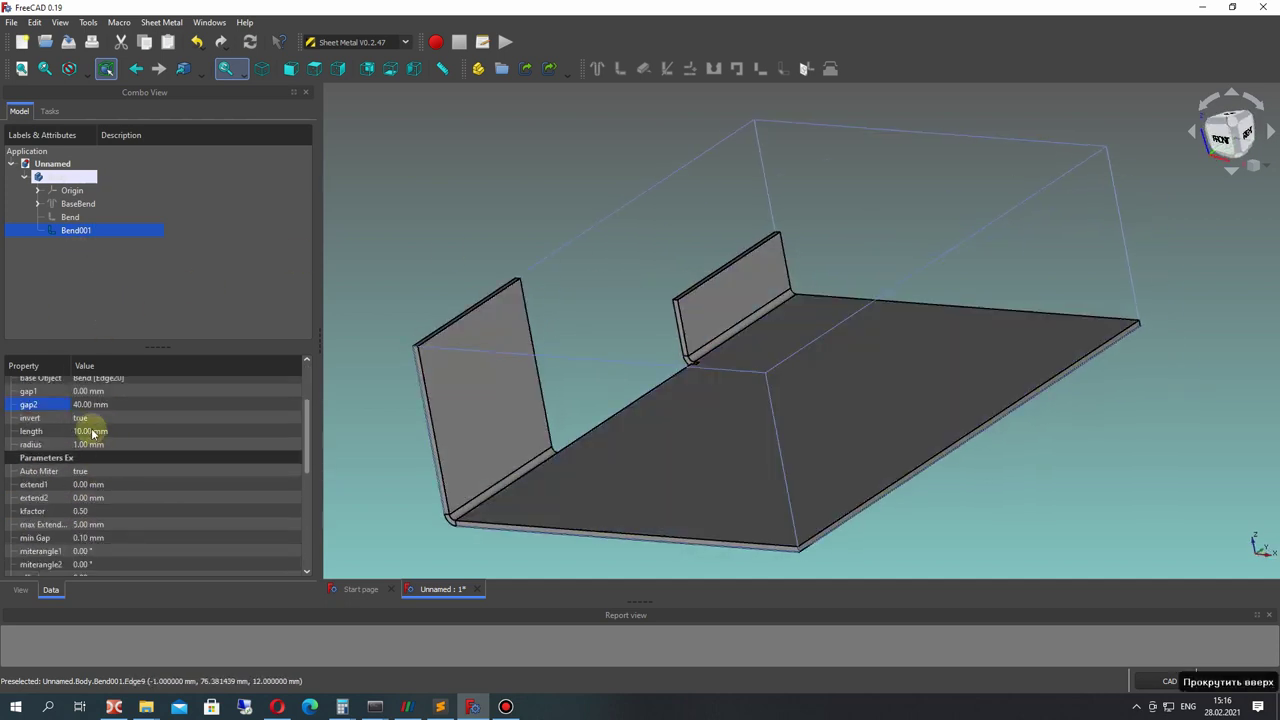
{"action": "left_click", "coordinate": [94, 430]}
{"action": "type", "text": "30"}
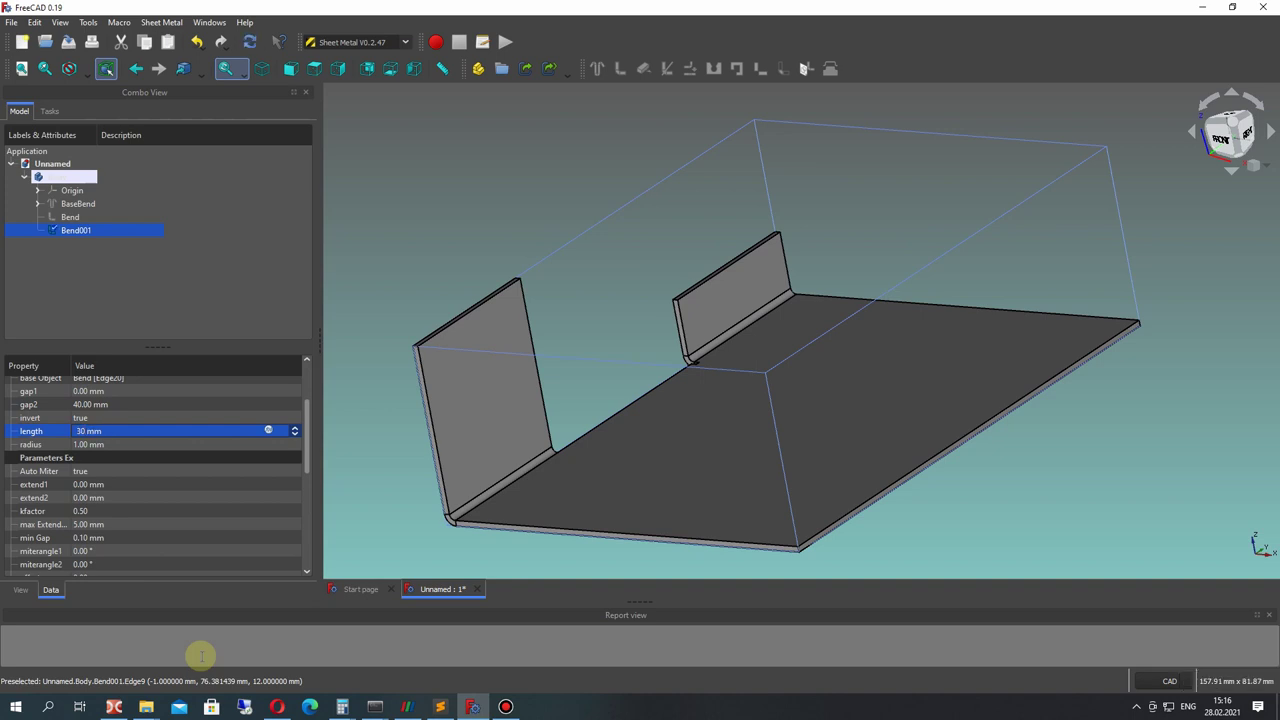
{"action": "key", "text": "Return"}
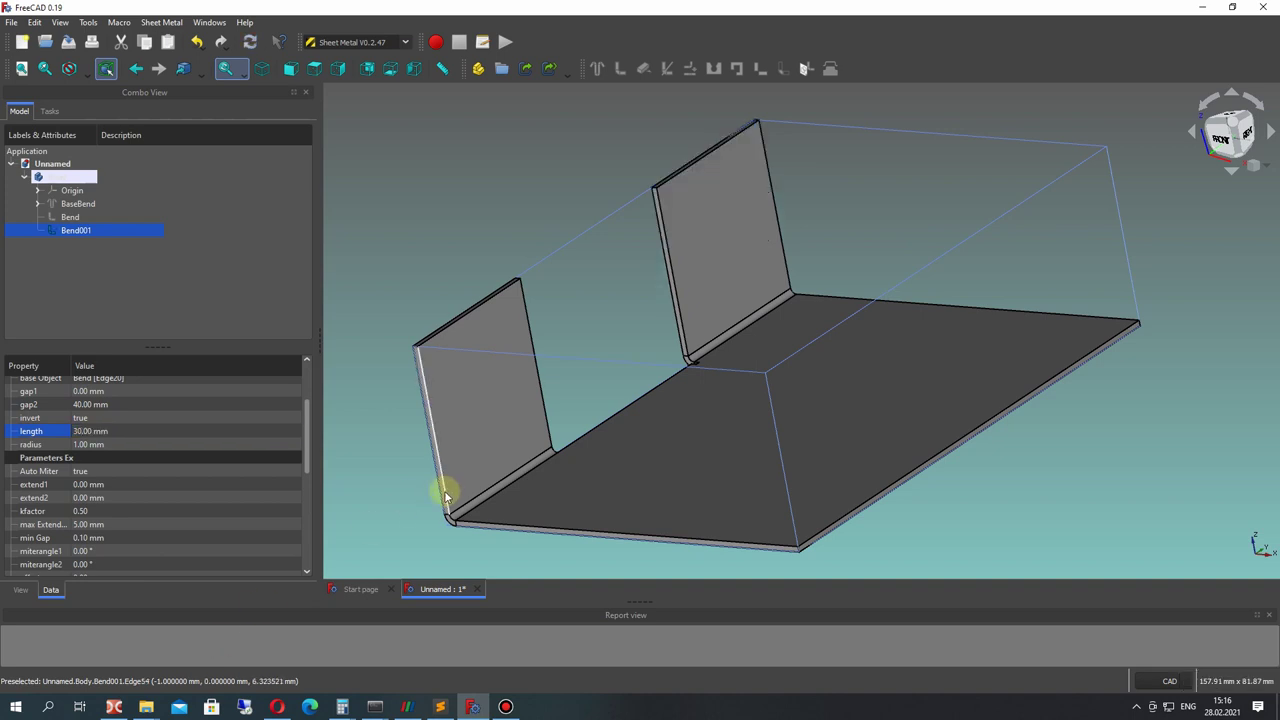
{"action": "right_click_drag", "start_coordinate": [680, 397], "coordinate": [666, 277]}
Set Bend001's relief depth to 0 mm and view the part from above.
{"action": "scroll", "coordinate": [749, 243], "scroll_direction": "up", "scroll_amount": 6}
{"action": "scroll", "coordinate": [156, 465], "scroll_direction": "down", "scroll_amount": 6}
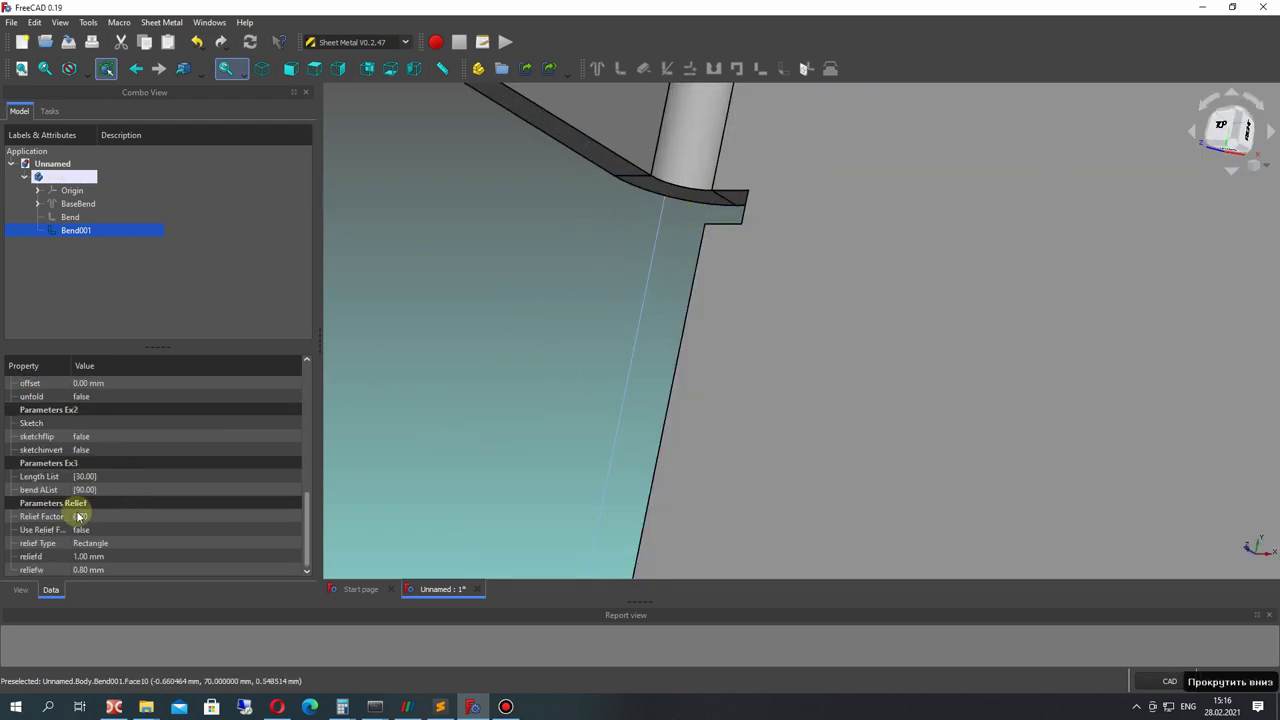
{"action": "left_click", "coordinate": [86, 557]}
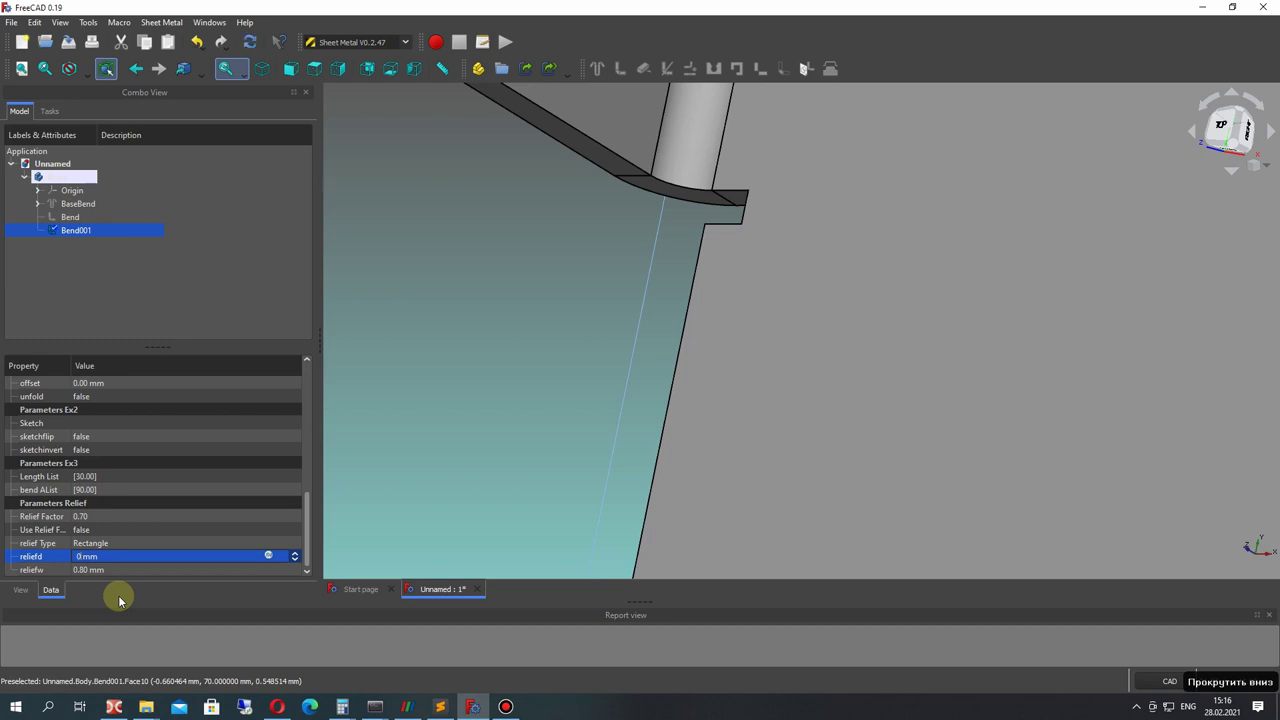
{"action": "type", "text": "0"}
{"action": "key", "text": "Return"}
{"action": "scroll", "coordinate": [805, 195], "scroll_direction": "down", "scroll_amount": 3}
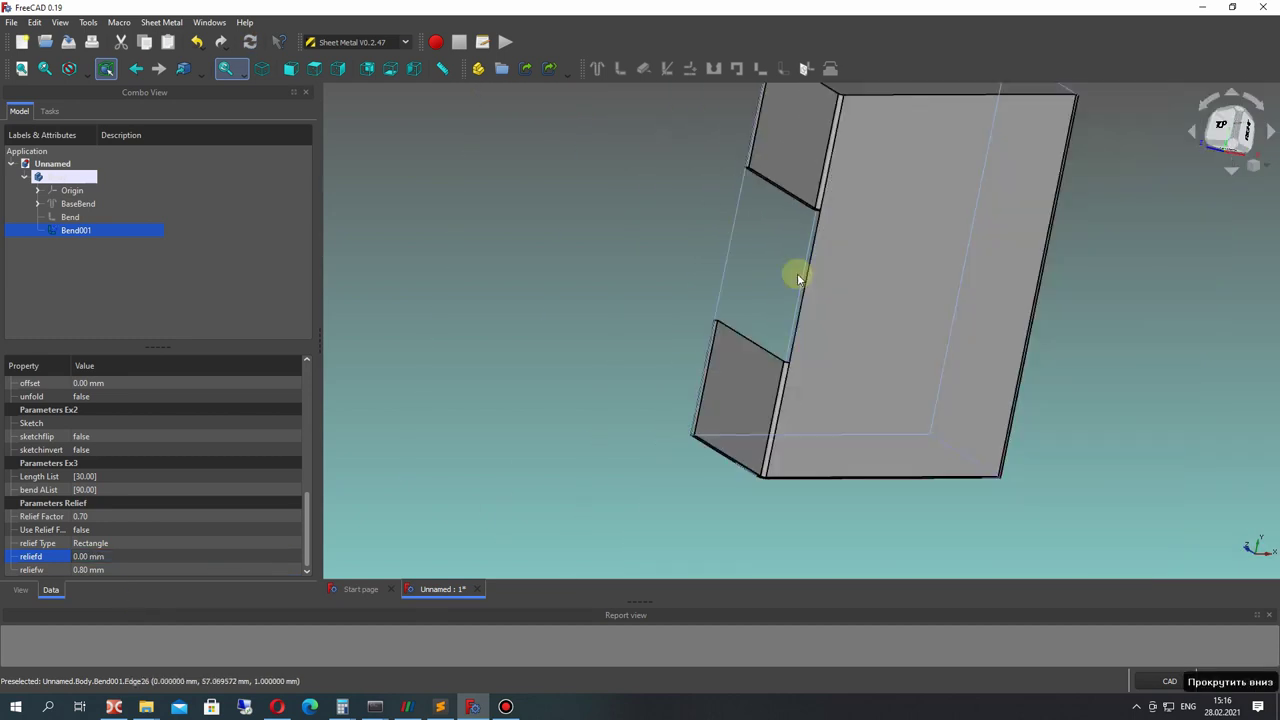
{"action": "middle_click_drag", "start_coordinate": [798, 279], "coordinate": [657, 309]}
Add a new flange along the top edges of both upright walls.
{"action": "scroll", "coordinate": [640, 300], "scroll_direction": "up", "scroll_amount": 3}
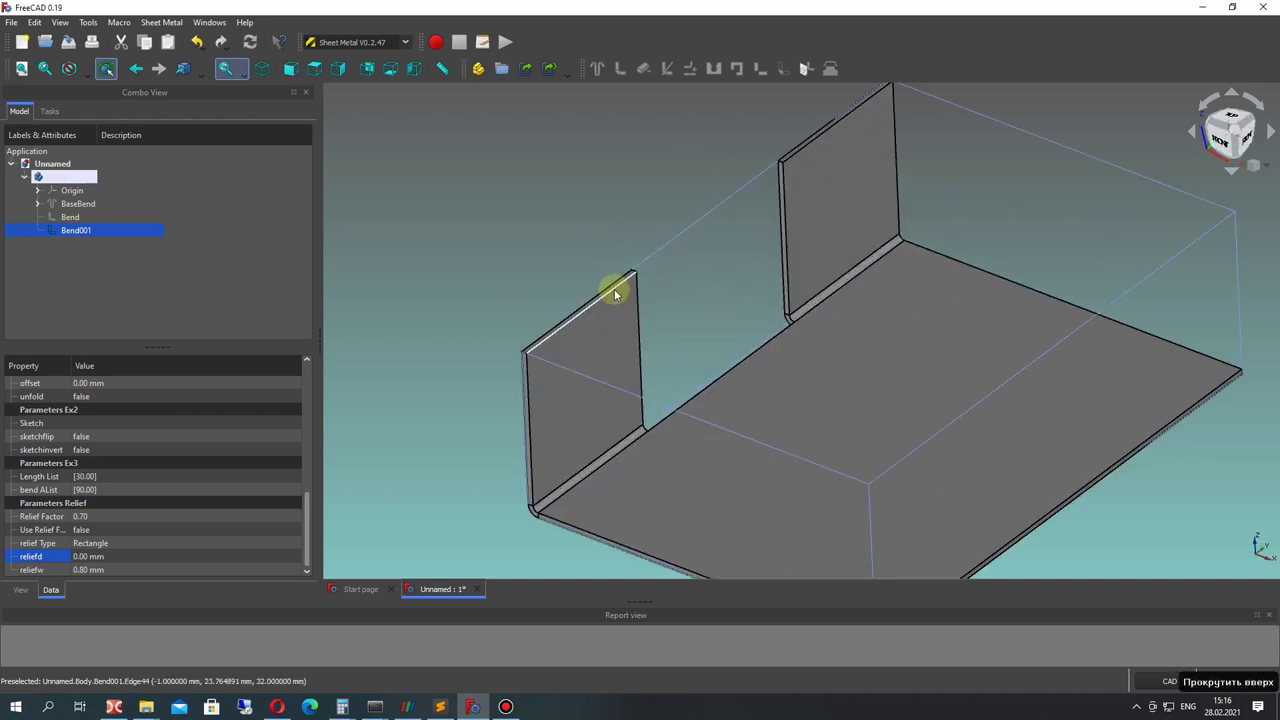
{"action": "left_click", "coordinate": [619, 287]}
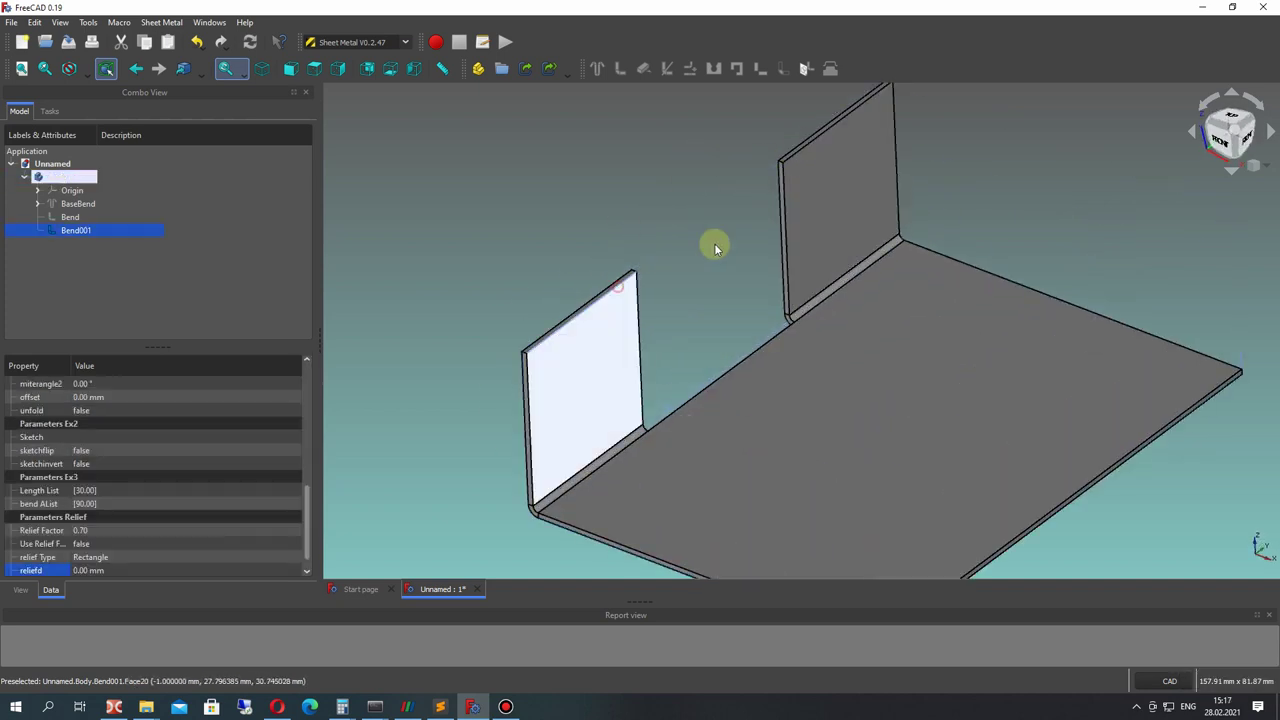
{"action": "left_click", "coordinate": [808, 143], "text": "ctrl"}
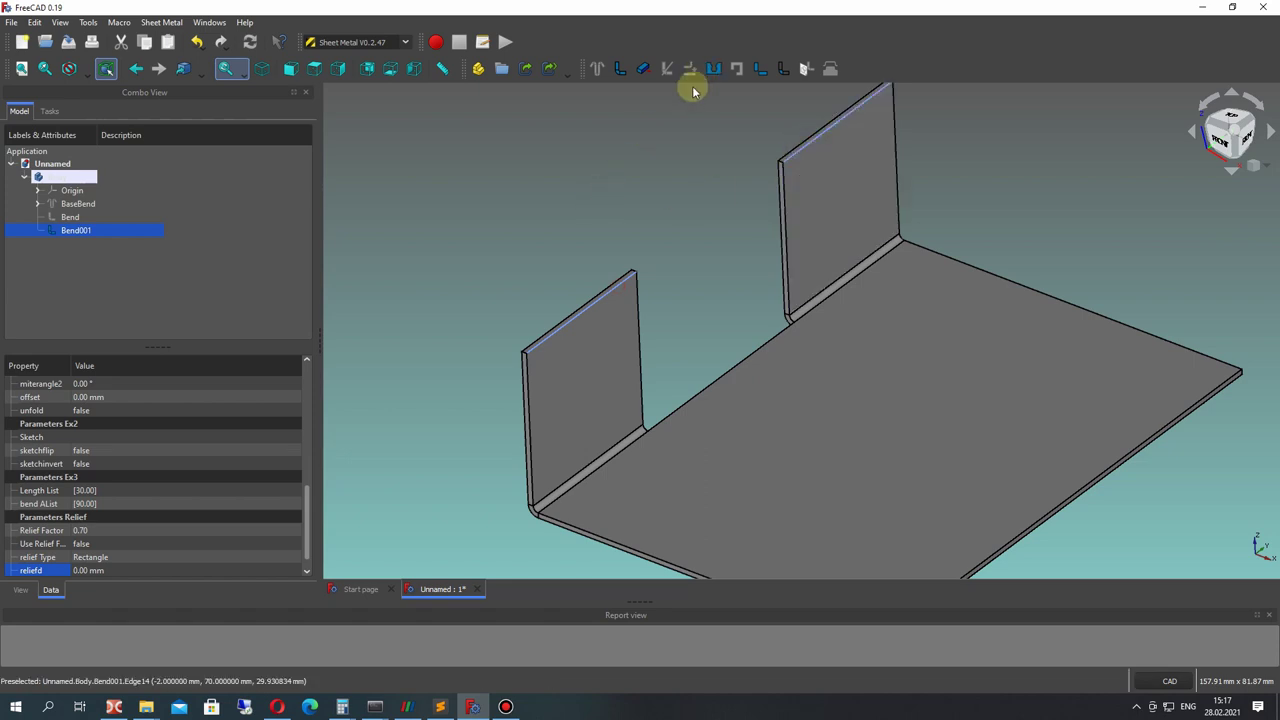
{"action": "left_click", "coordinate": [621, 68]}
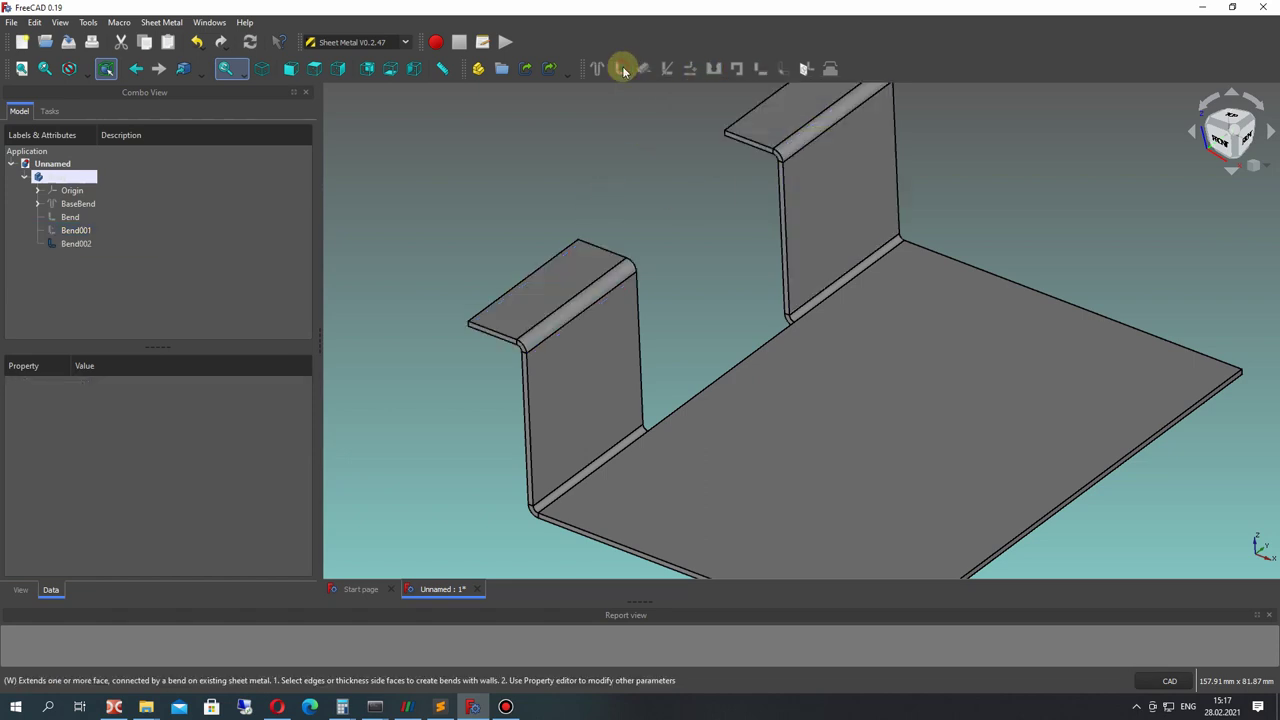
Set Bend002's invert property to true so the lips fold inward.
{"action": "left_click", "coordinate": [72, 243]}
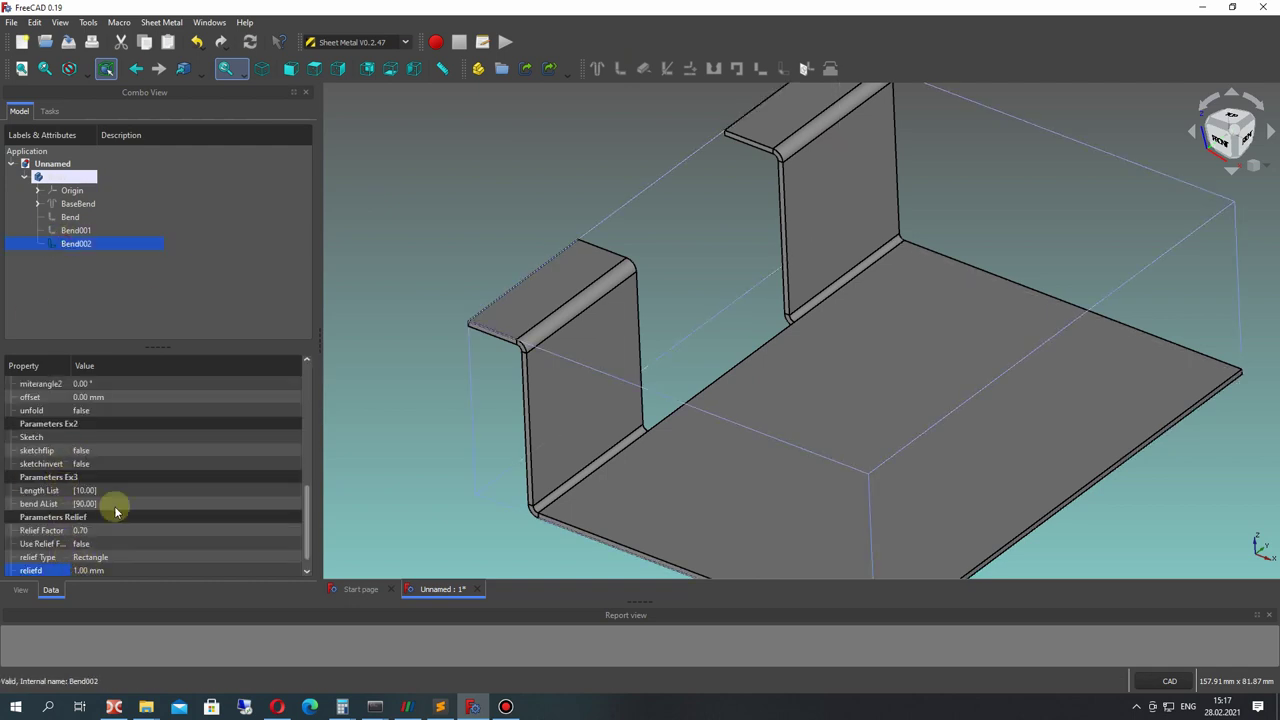
{"action": "scroll", "coordinate": [116, 510], "scroll_direction": "up", "scroll_amount": 10}
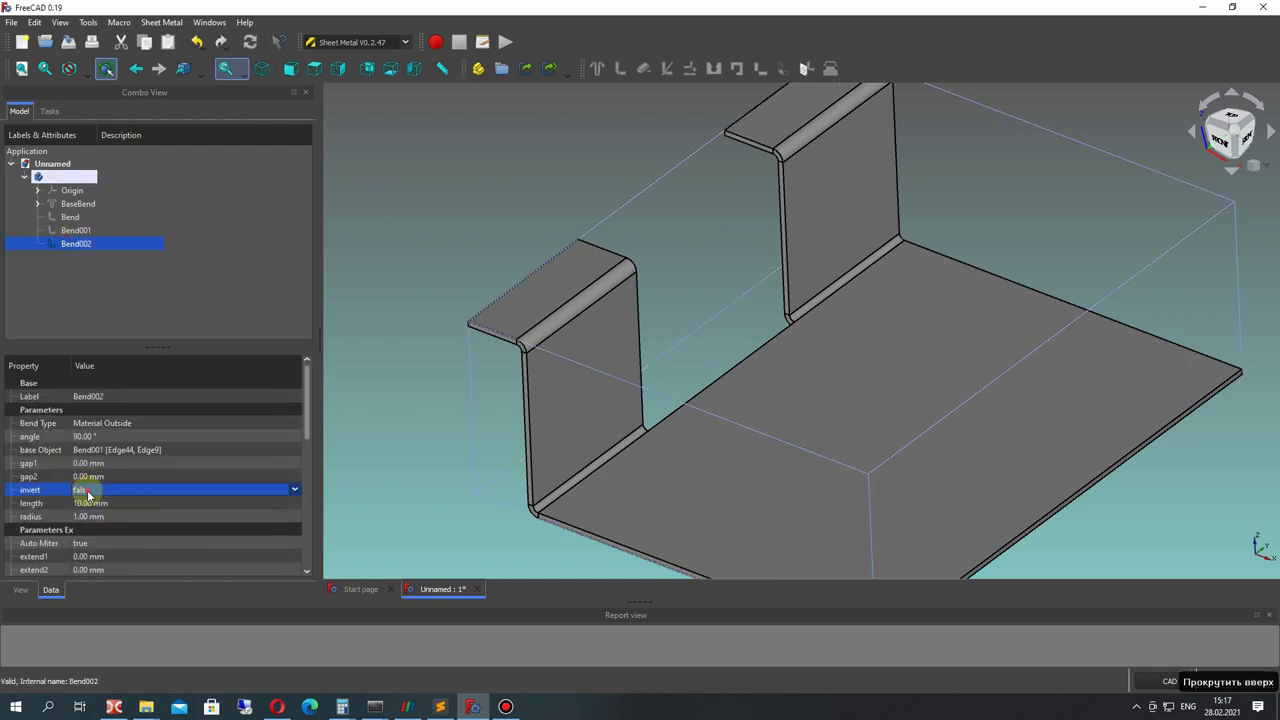
{"action": "left_click", "coordinate": [88, 491]}
{"action": "left_click", "coordinate": [77, 508]}
{"action": "left_click", "coordinate": [480, 262]}
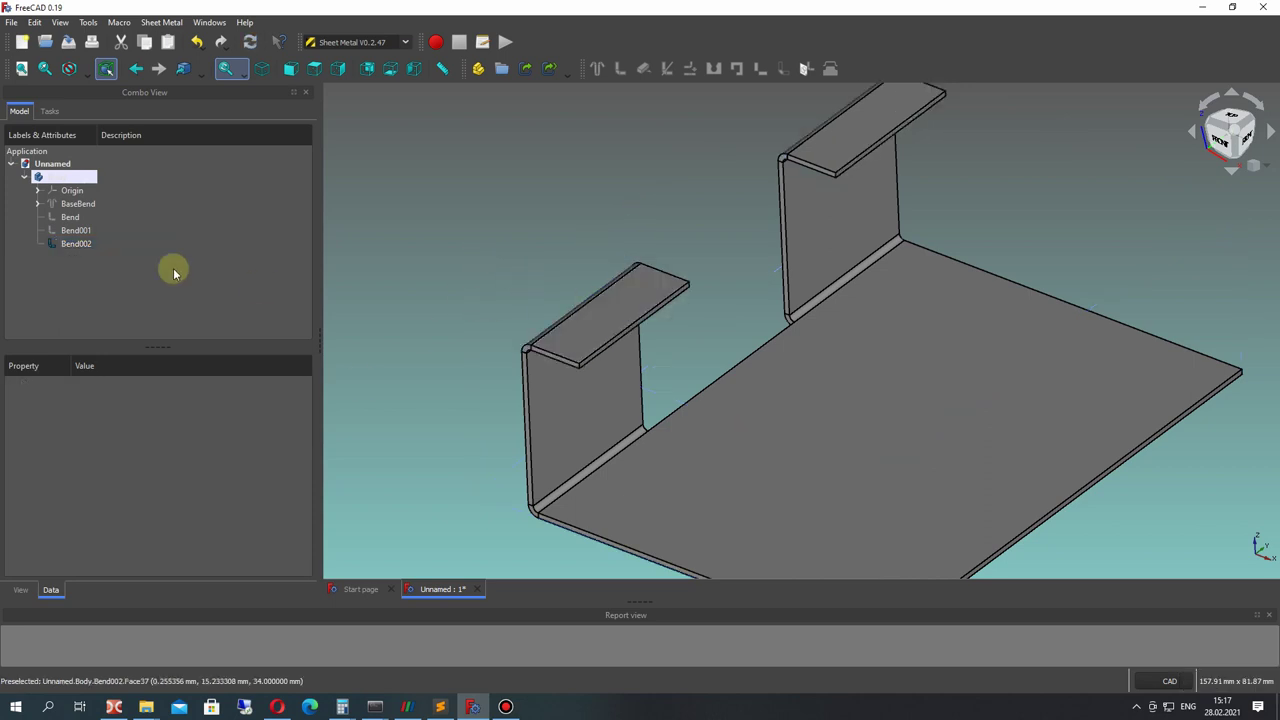
Set Bend002's flange length to 30 mm and view the part from above.
{"action": "left_click", "coordinate": [58, 243]}
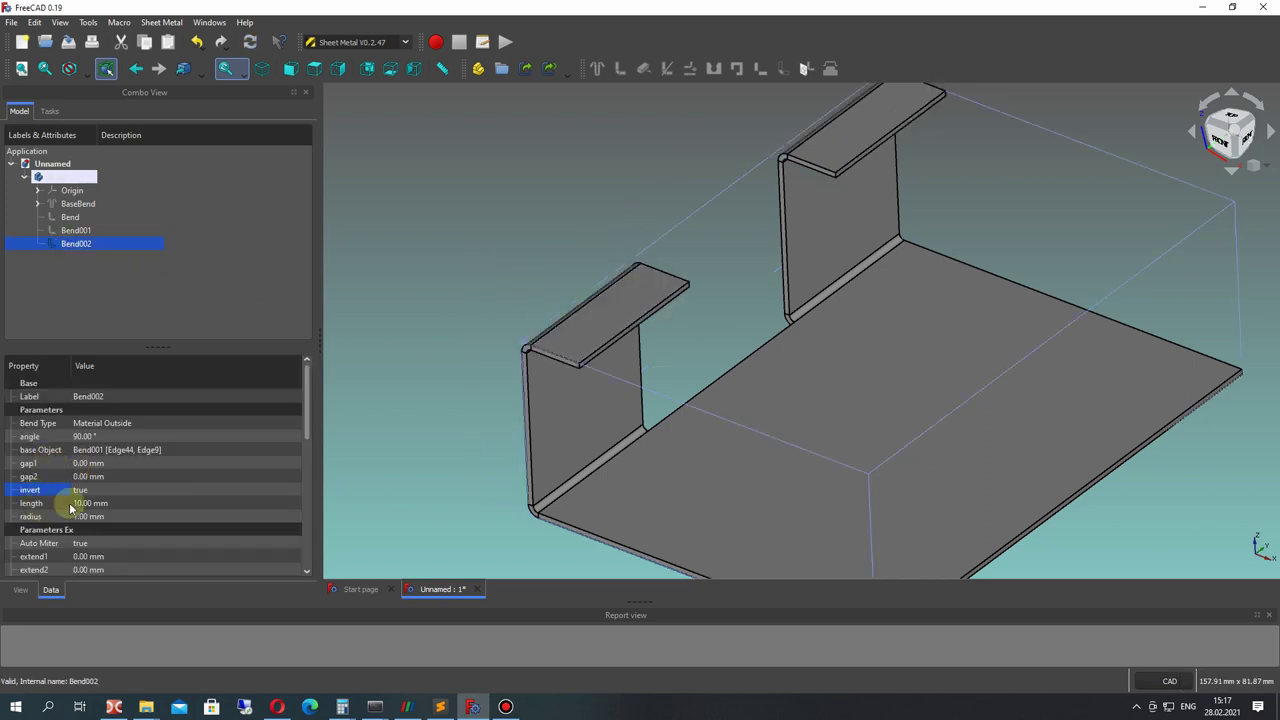
{"action": "left_click", "coordinate": [90, 503]}
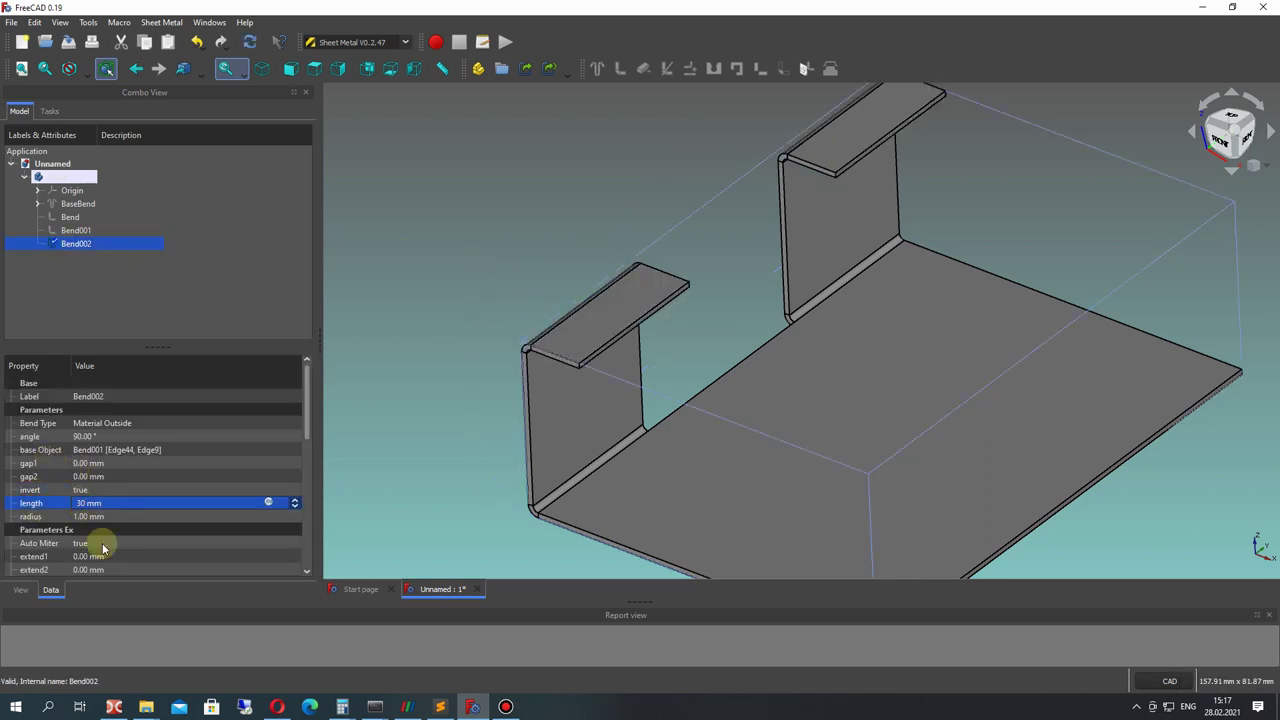
{"action": "type", "text": "30"}
{"action": "key", "text": "Return"}
{"action": "scroll", "coordinate": [737, 243], "scroll_direction": "down", "scroll_amount": 3}
{"action": "right_click_drag", "start_coordinate": [737, 243], "coordinate": [697, 286]}
{"action": "scroll", "coordinate": [697, 286], "scroll_direction": "up", "scroll_amount": 2}
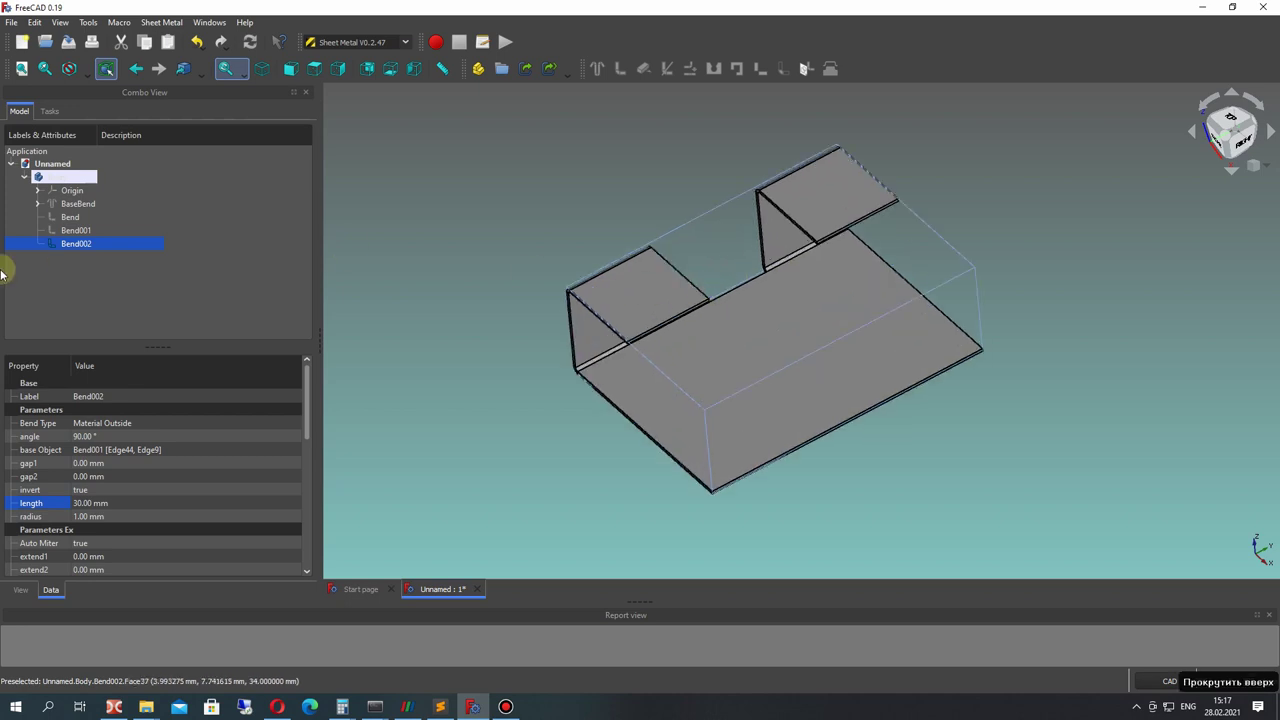
Collapse the BaseBend tree branch, clear the selection, and switch to the Part Design workbench.
{"action": "left_click", "coordinate": [393, 197]}
{"action": "left_click", "coordinate": [39, 204]}
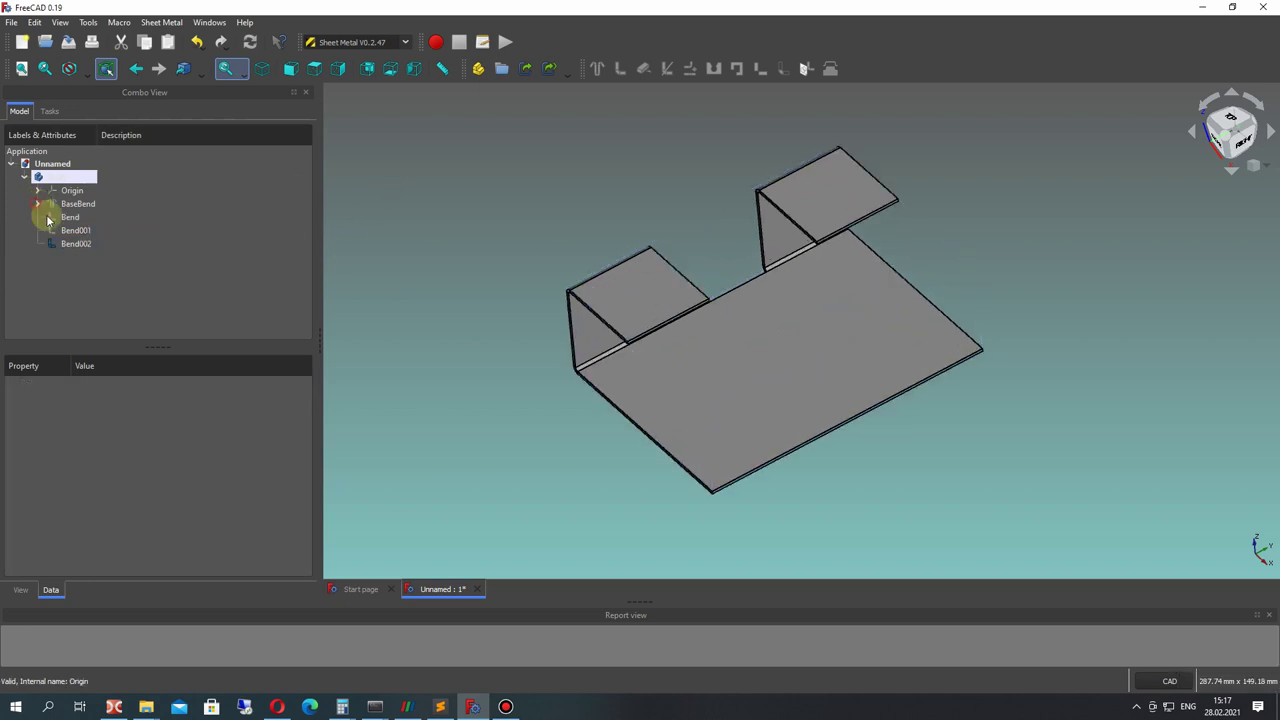
{"action": "left_click", "coordinate": [62, 243]}
{"action": "right_click_drag", "start_coordinate": [551, 437], "coordinate": [617, 403]}
{"action": "left_click", "coordinate": [588, 170]}
{"action": "left_click", "coordinate": [330, 42]}
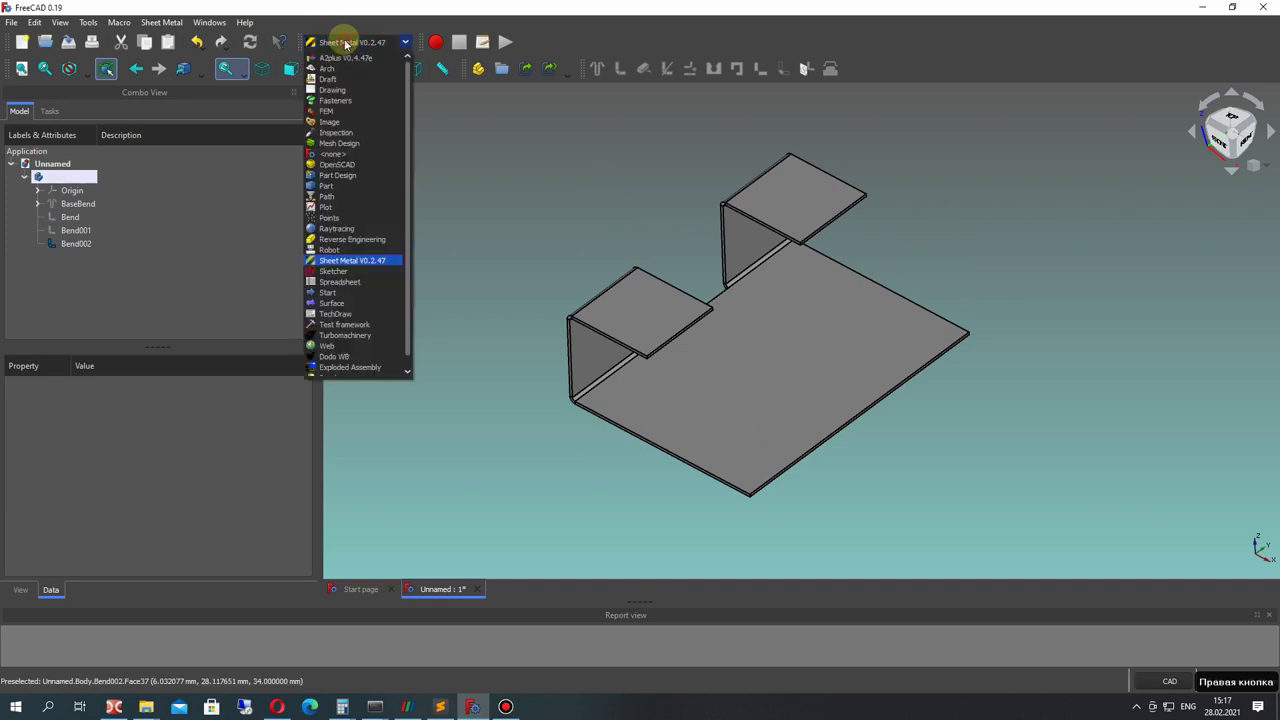
{"action": "left_click", "coordinate": [339, 176]}
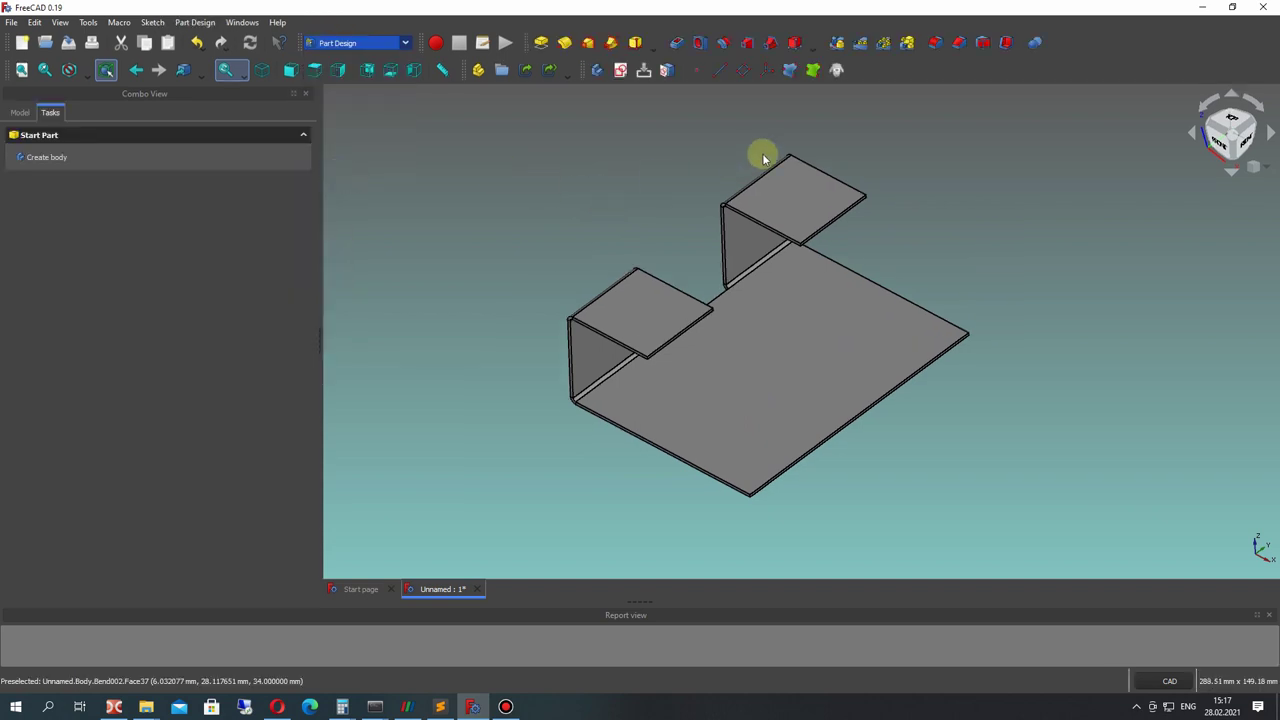
{"action": "scroll", "coordinate": [688, 358], "scroll_direction": "up", "scroll_amount": 5}
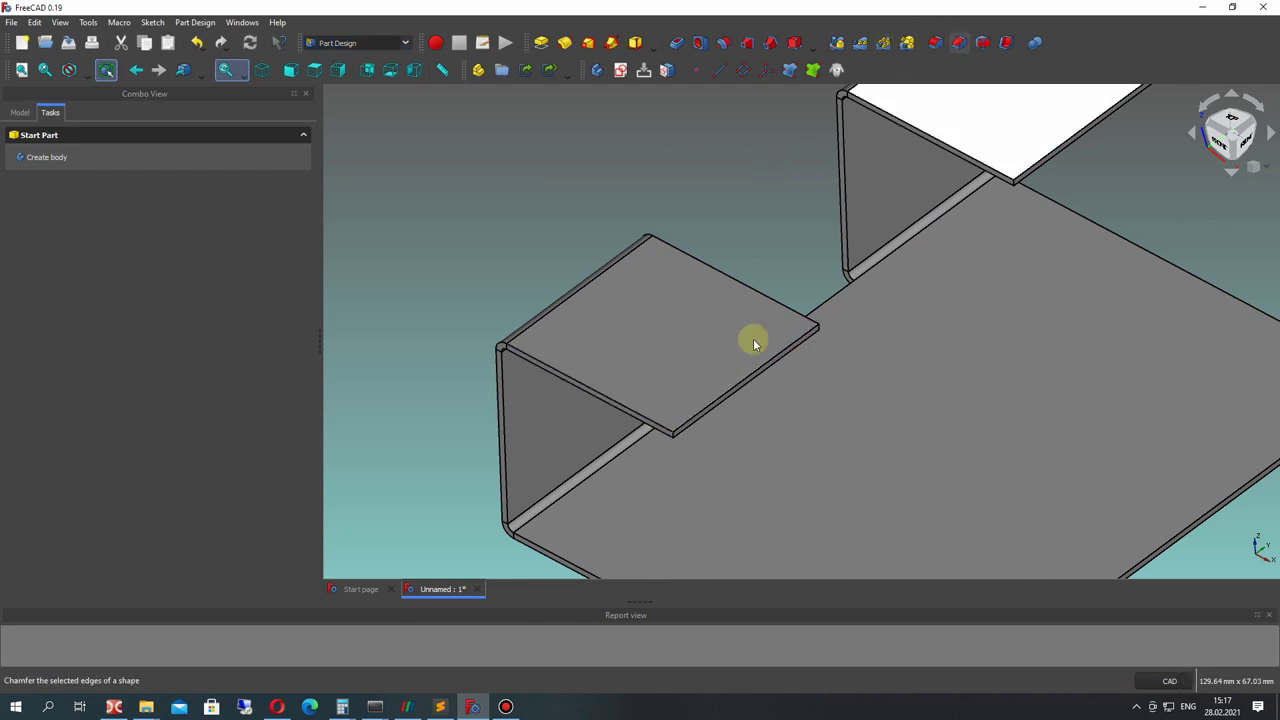
{"action": "scroll", "coordinate": [660, 440], "scroll_direction": "up", "scroll_amount": 5}
Start a chamfer on a flange corner edge with Add mode enabled.
{"action": "left_click", "coordinate": [638, 436]}
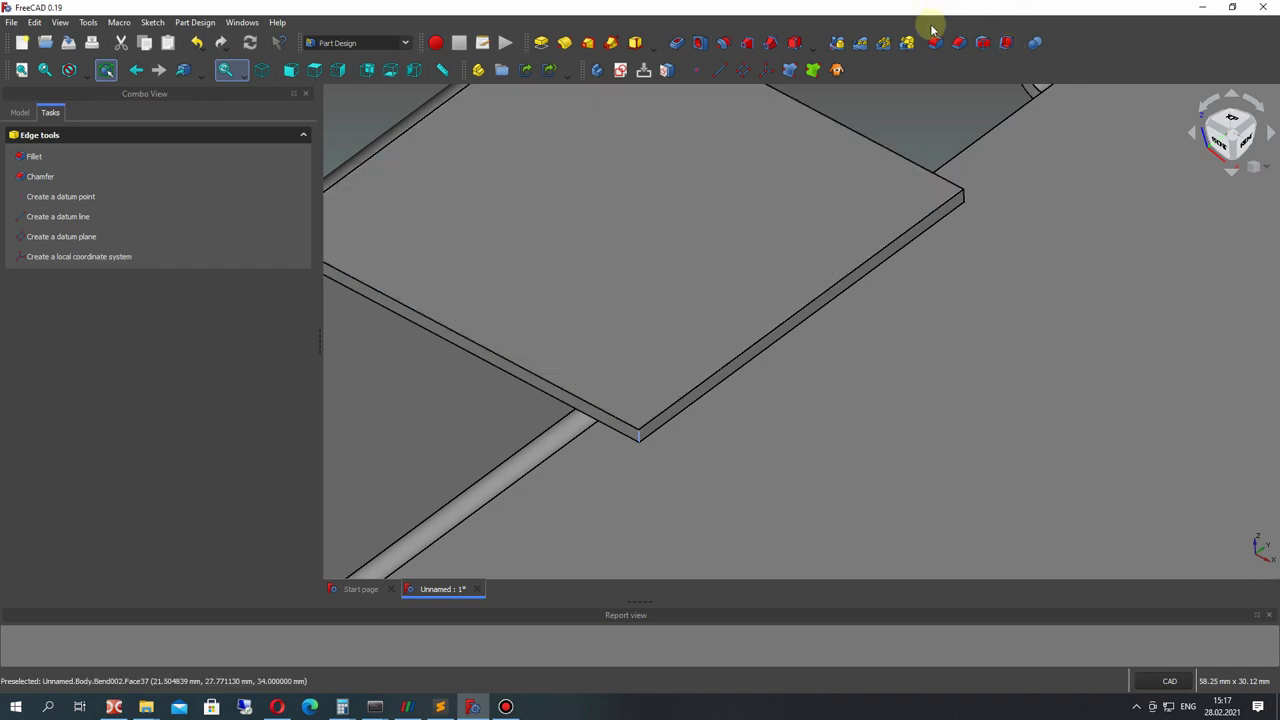
{"action": "left_click", "coordinate": [958, 44]}
{"action": "left_click", "coordinate": [72, 265]}
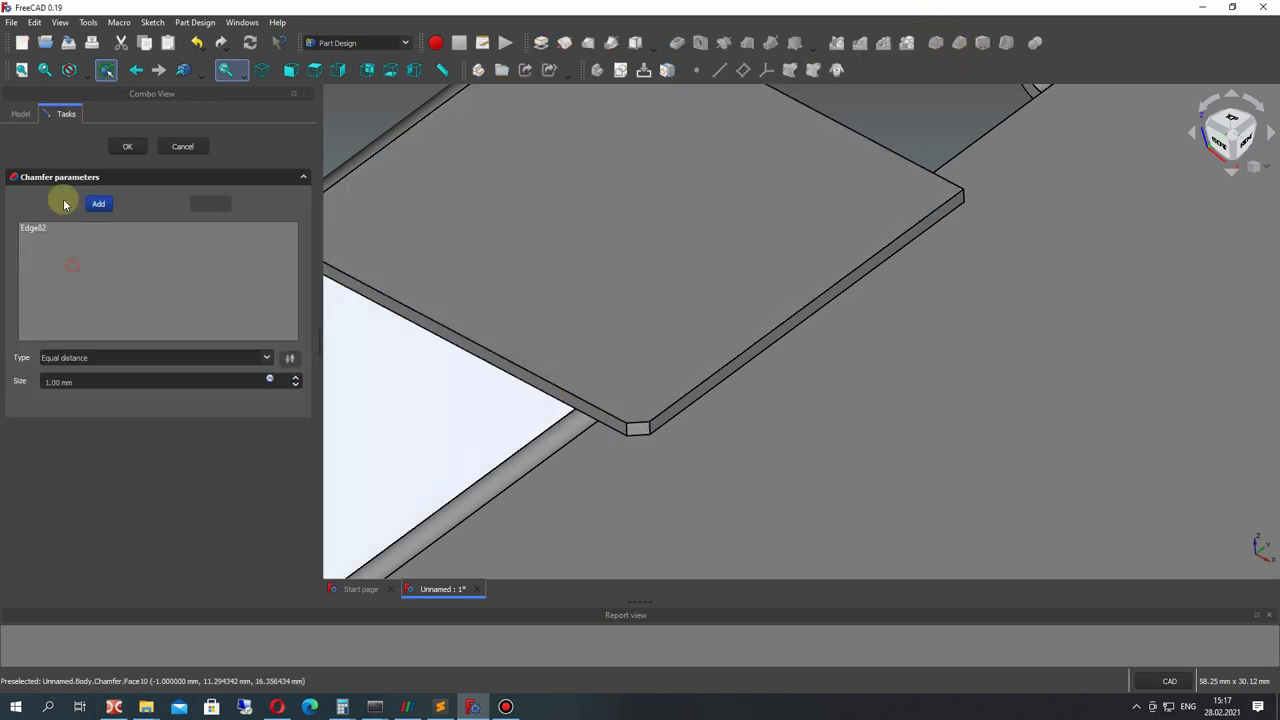
{"action": "left_click", "coordinate": [98, 203]}
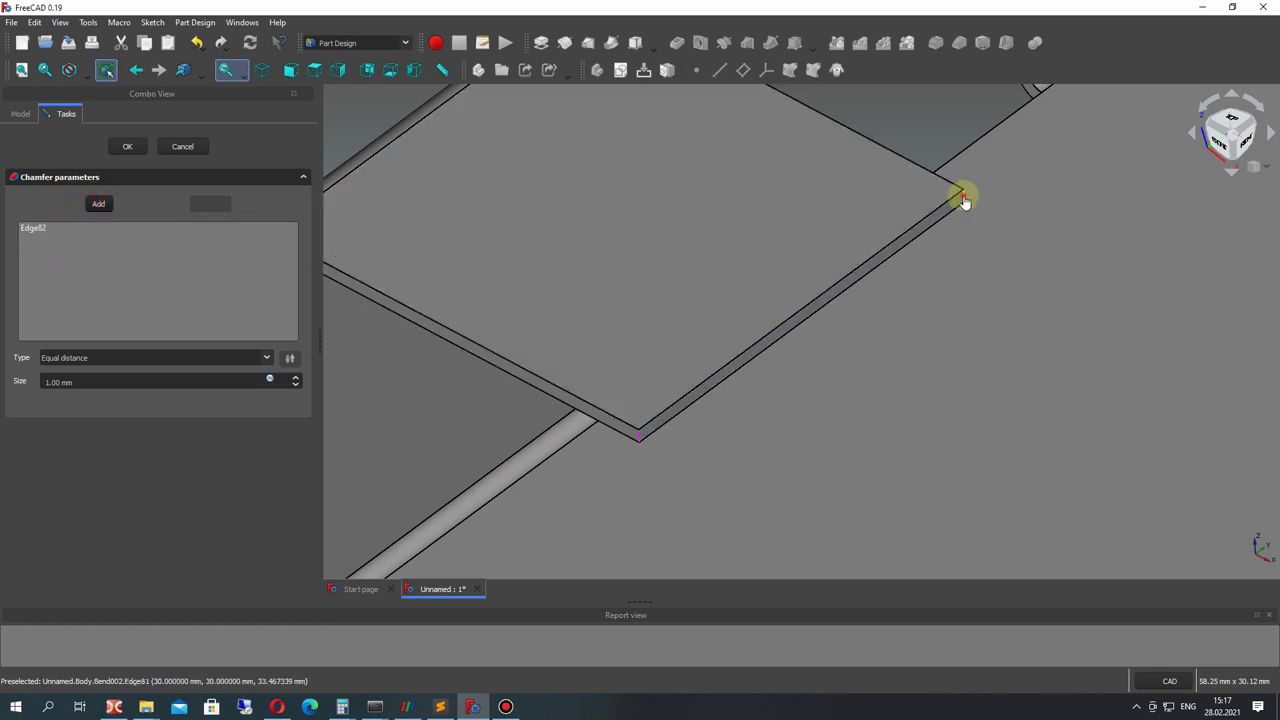
{"action": "scroll", "coordinate": [737, 297], "scroll_direction": "up", "scroll_amount": 10}
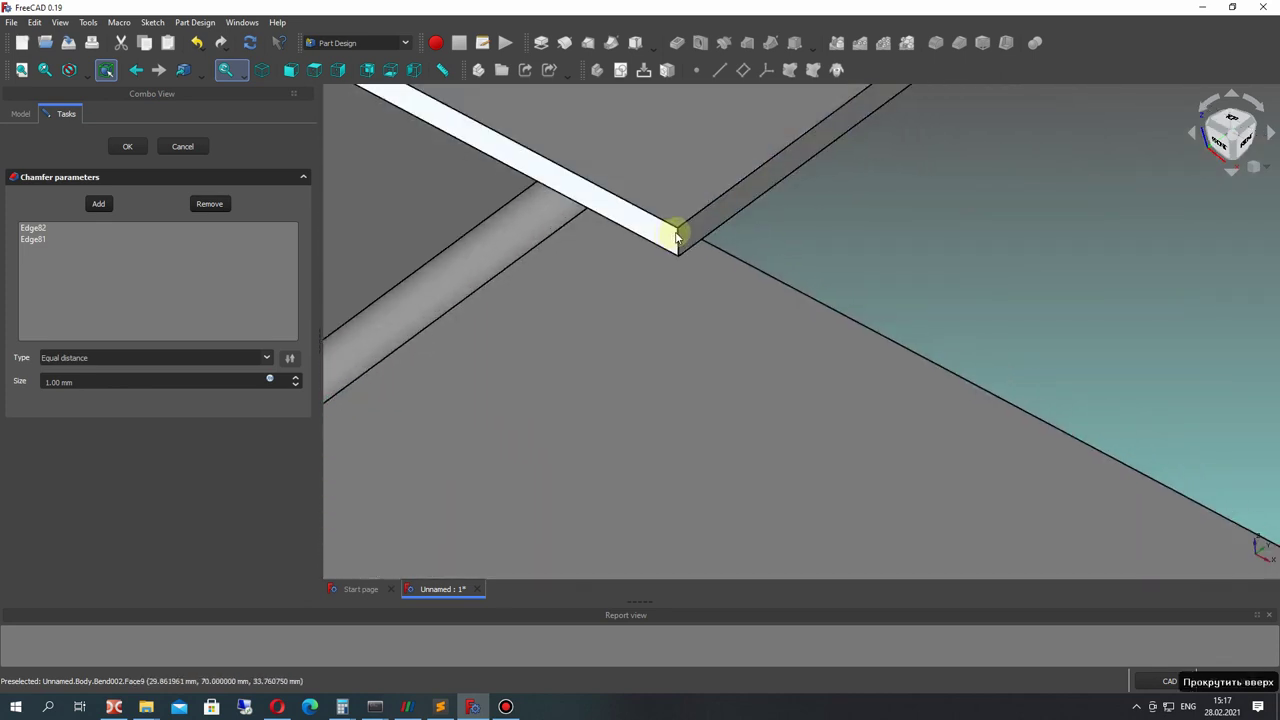
Add further corner edges of the flanges and base plate to the chamfer.
{"action": "left_click", "coordinate": [674, 236]}
{"action": "middle_click", "coordinate": [784, 290]}
{"action": "scroll", "coordinate": [784, 290], "scroll_direction": "down", "scroll_amount": 2}
{"action": "left_click", "coordinate": [960, 129]}
{"action": "scroll", "coordinate": [910, 210], "scroll_direction": "down", "scroll_amount": 3}
{"action": "scroll", "coordinate": [700, 280], "scroll_direction": "up", "scroll_amount": 6}
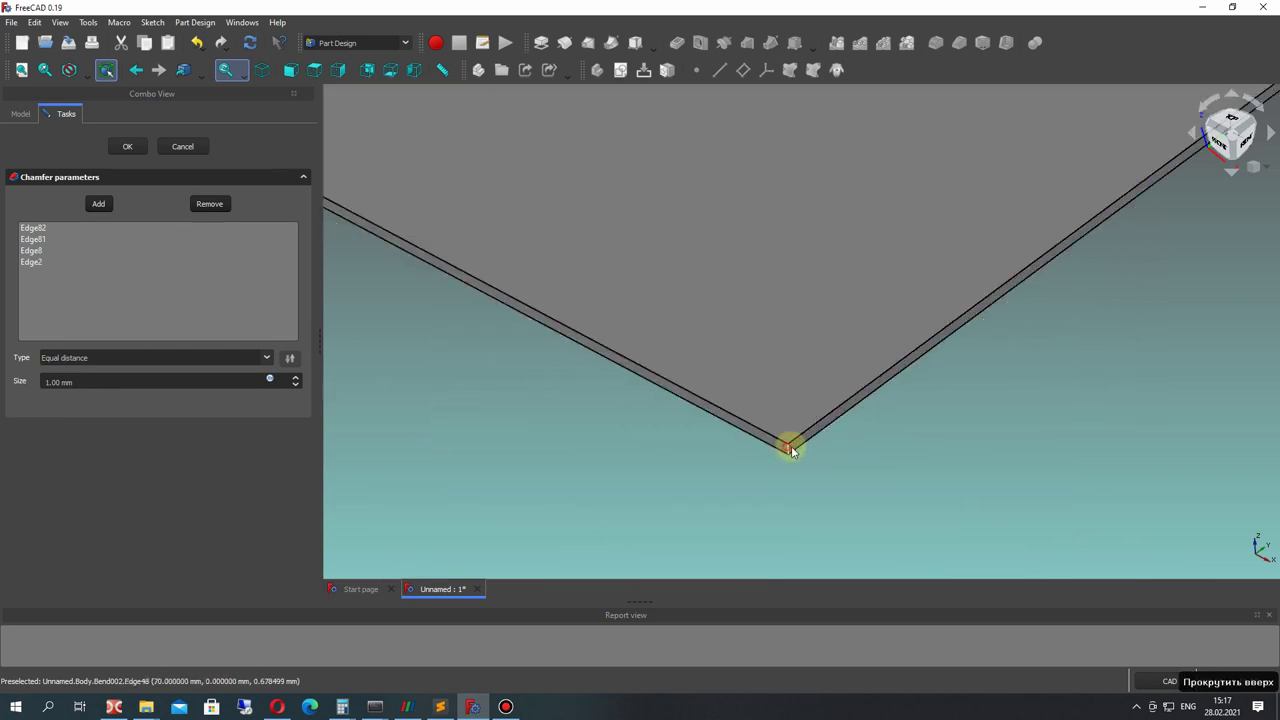
{"action": "middle_click_drag", "start_coordinate": [811, 444], "coordinate": [606, 463]}
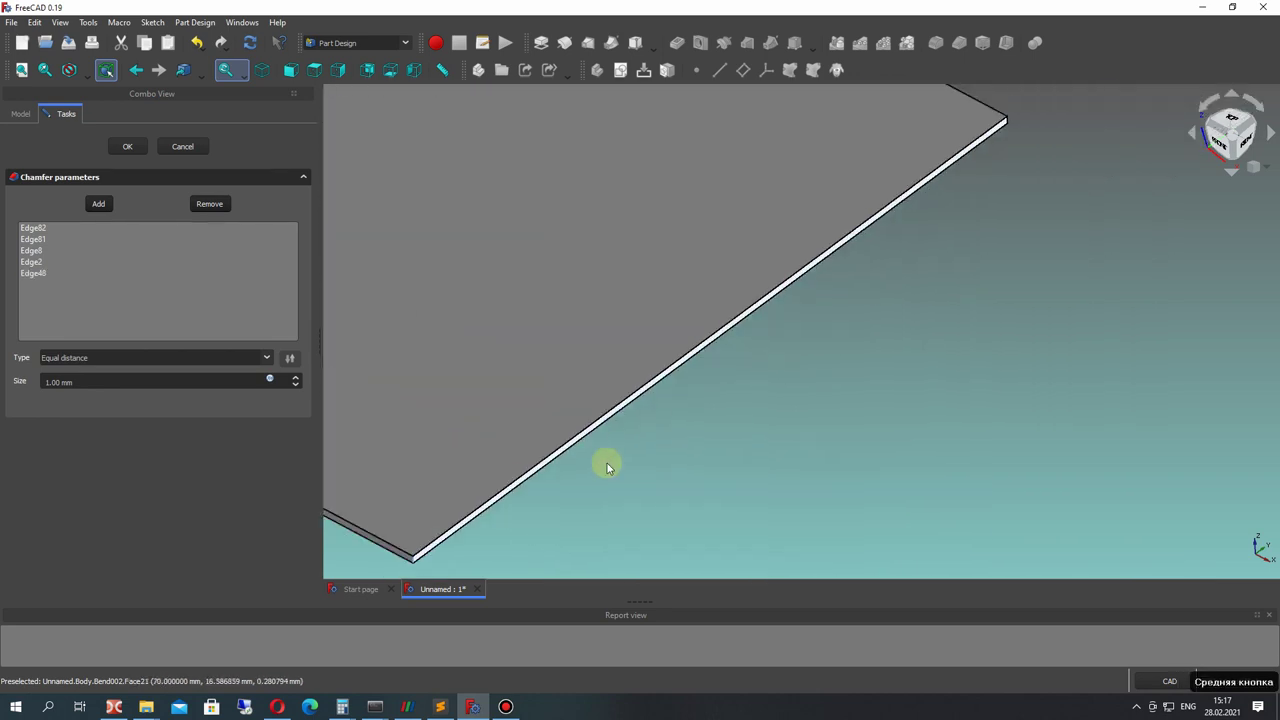
{"action": "left_click", "coordinate": [1012, 128]}
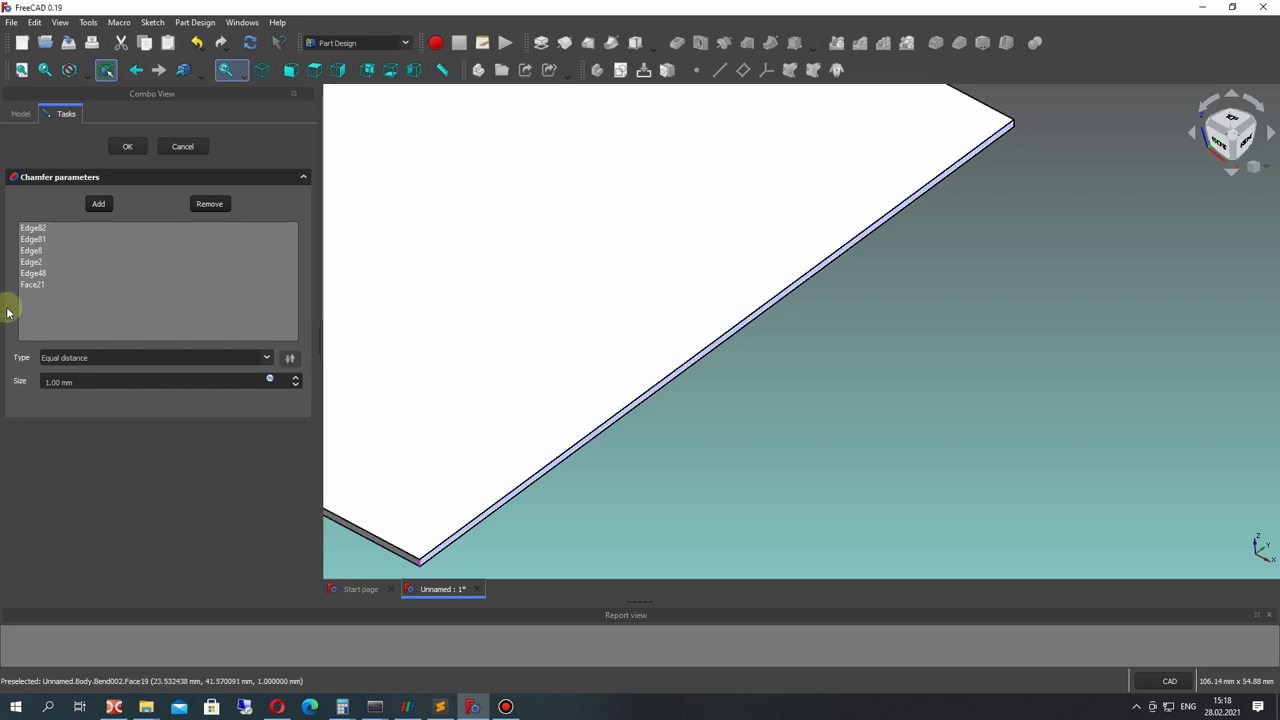
Remove the stray Face21 from the chamfer's list, leaving five edges at 1 mm.
{"action": "left_click", "coordinate": [30, 284]}
{"action": "key", "text": "Delete"}
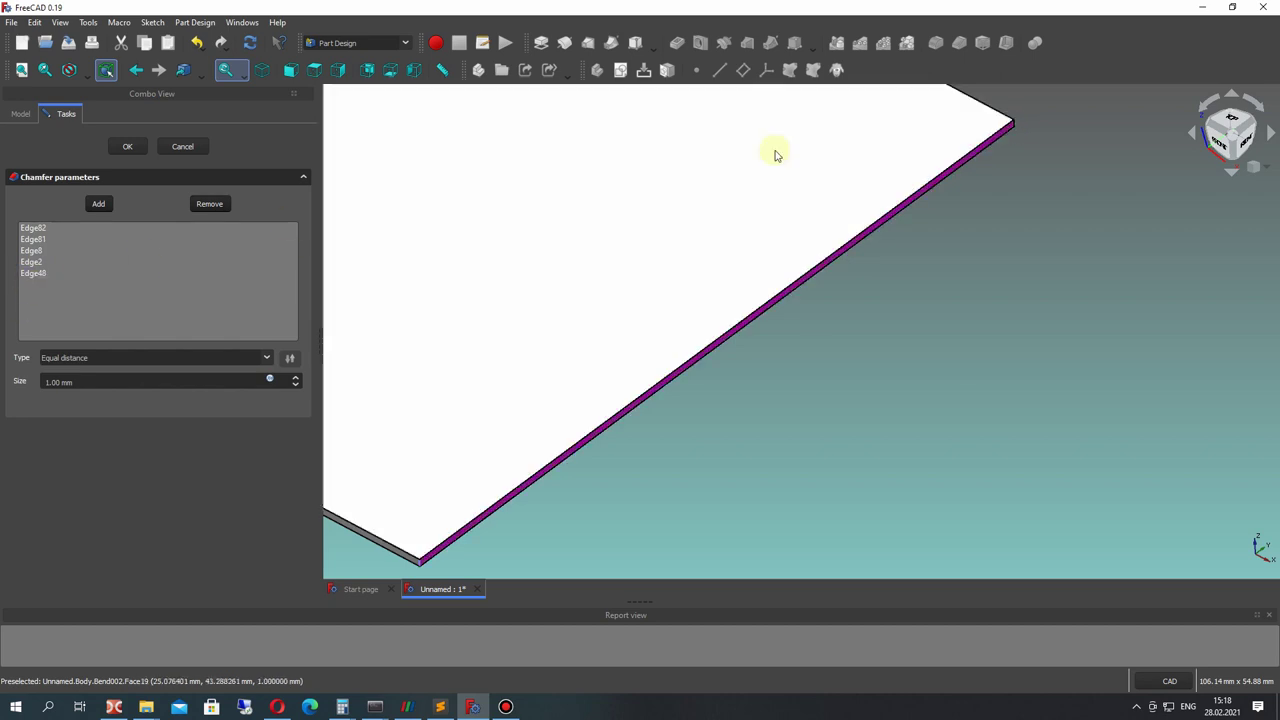
{"action": "scroll", "coordinate": [1014, 124], "scroll_direction": "up", "scroll_amount": 5}
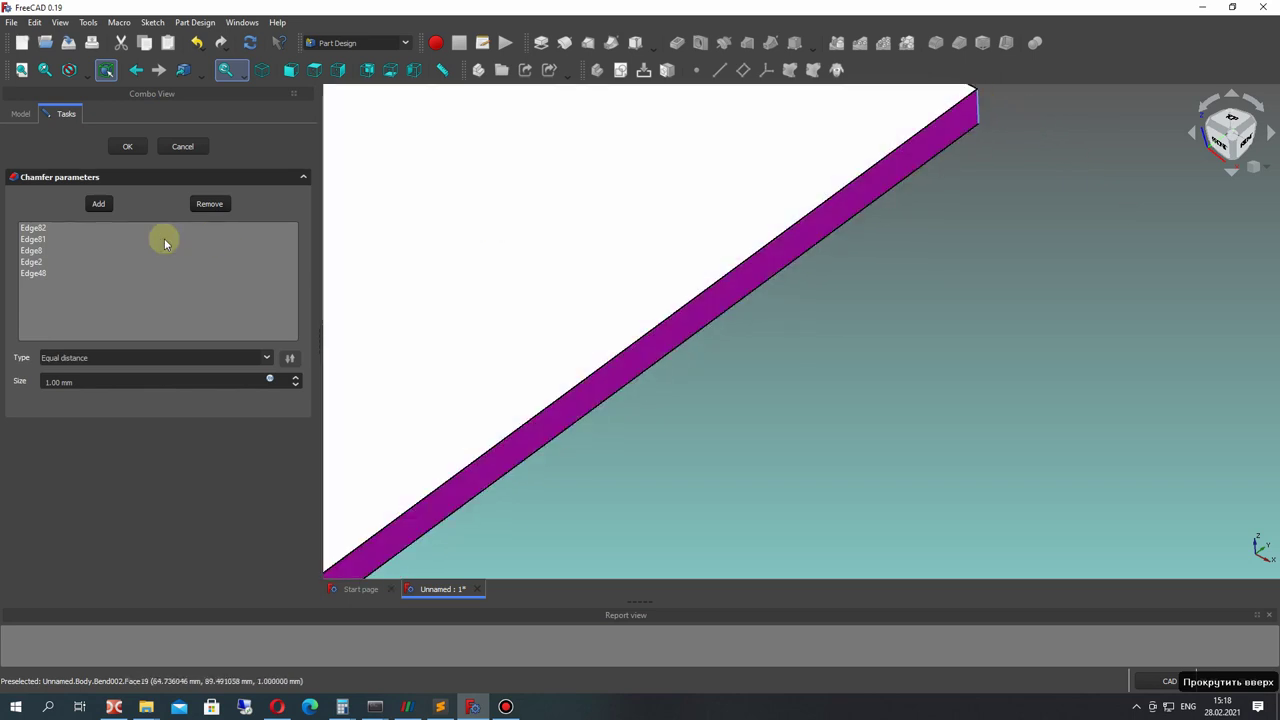
{"action": "scroll", "coordinate": [727, 372], "scroll_direction": "down", "scroll_amount": 3}
{"action": "scroll", "coordinate": [727, 372], "scroll_direction": "down", "scroll_amount": 3}
{"action": "middle_click", "coordinate": [660, 369]}
Apply the chamfer at 8 mm size and reopen it for editing.
{"action": "left_click", "coordinate": [60, 388]}
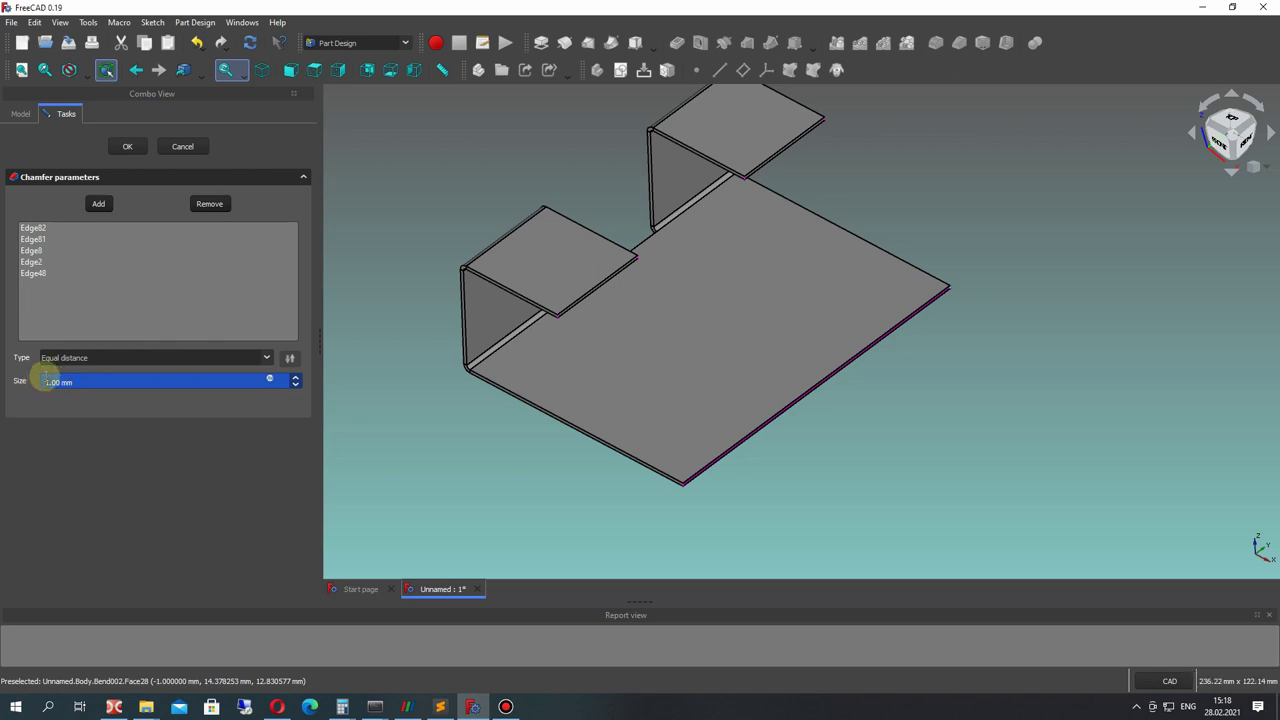
{"action": "left_click", "coordinate": [127, 147]}
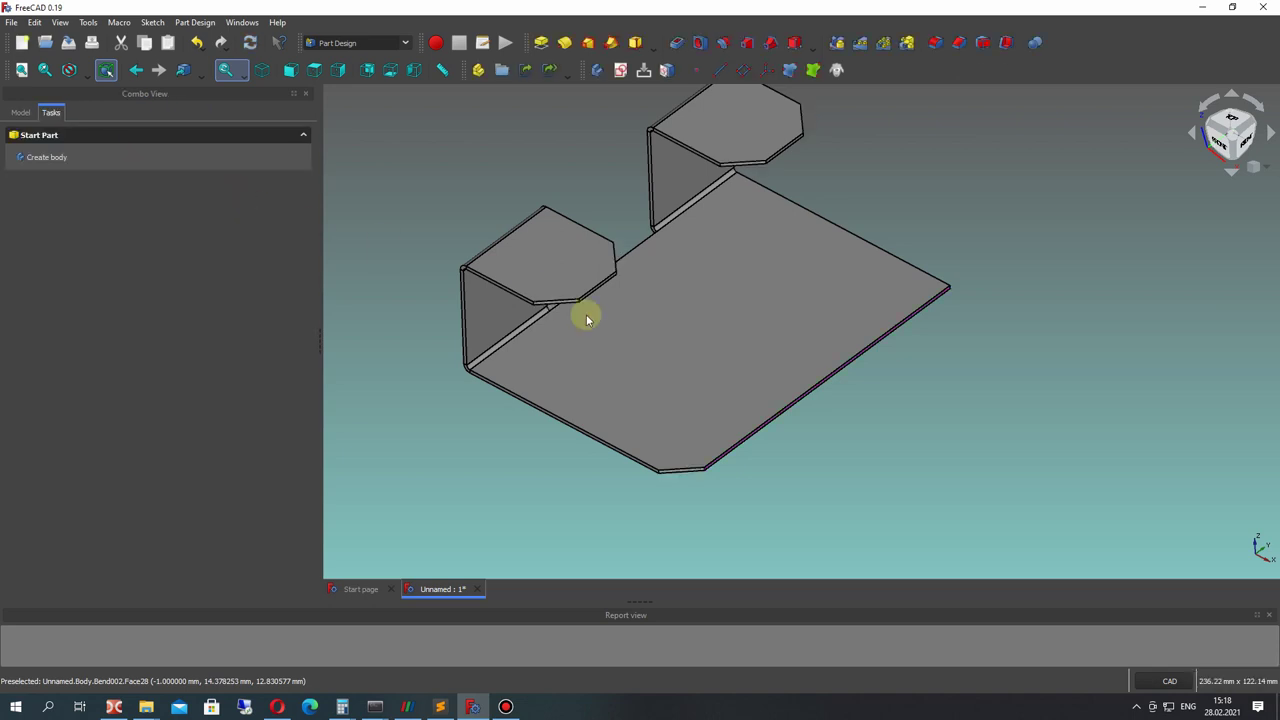
{"action": "left_click", "coordinate": [20, 112]}
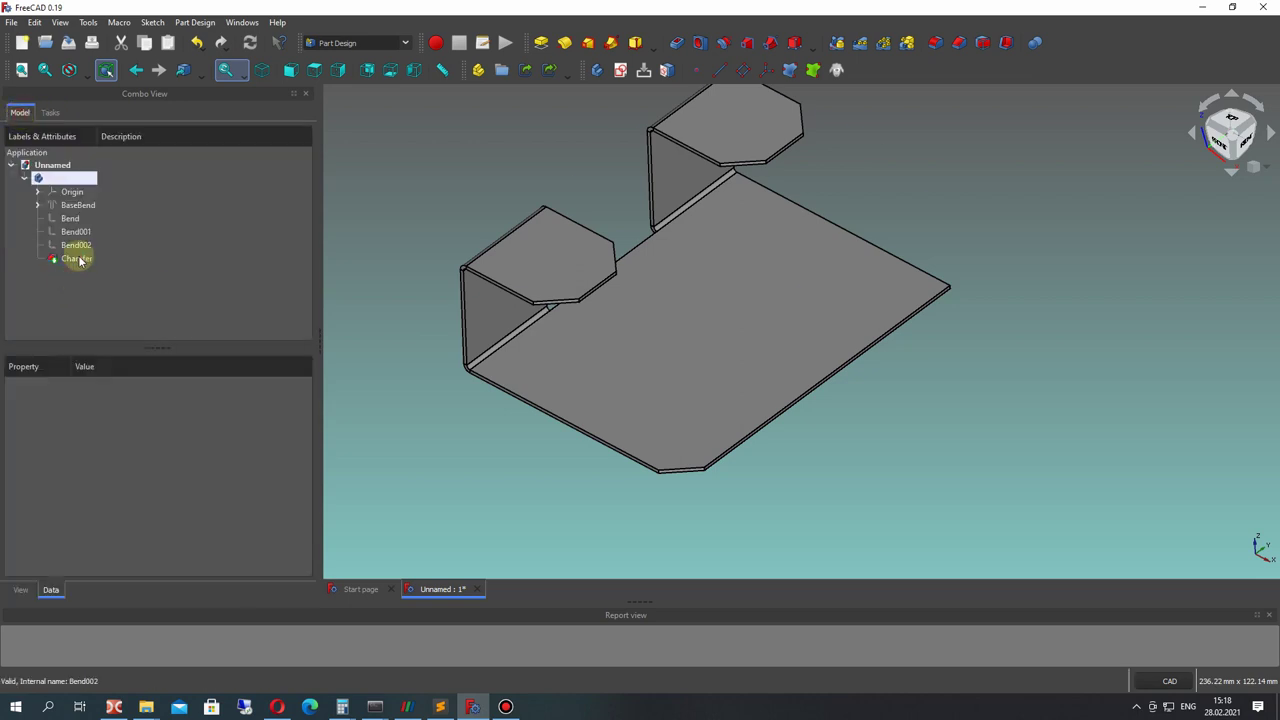
{"action": "left_click", "coordinate": [78, 259]}
{"action": "right_click", "coordinate": [100, 258]}
{"action": "right_click", "coordinate": [102, 265]}
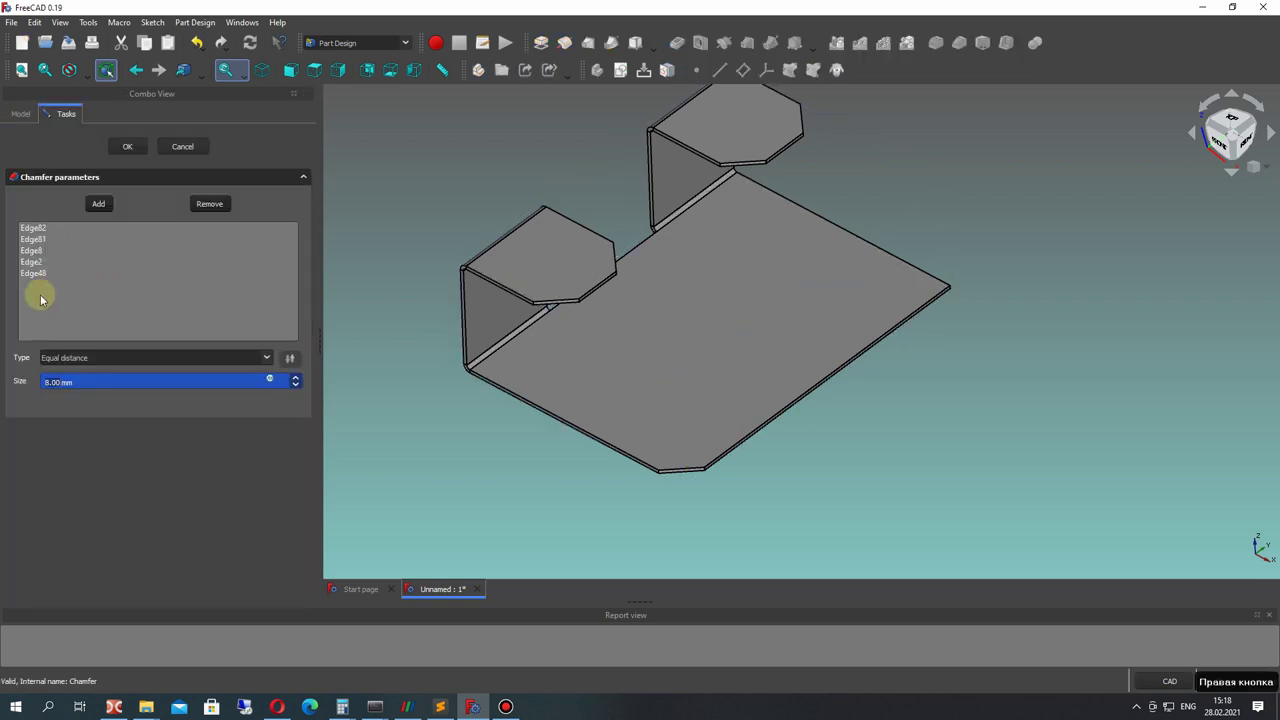
Add Edge36 as a sixth chamfer edge and confirm the updated chamfer.
{"action": "scroll", "coordinate": [1011, 262], "scroll_direction": "up", "scroll_amount": 4}
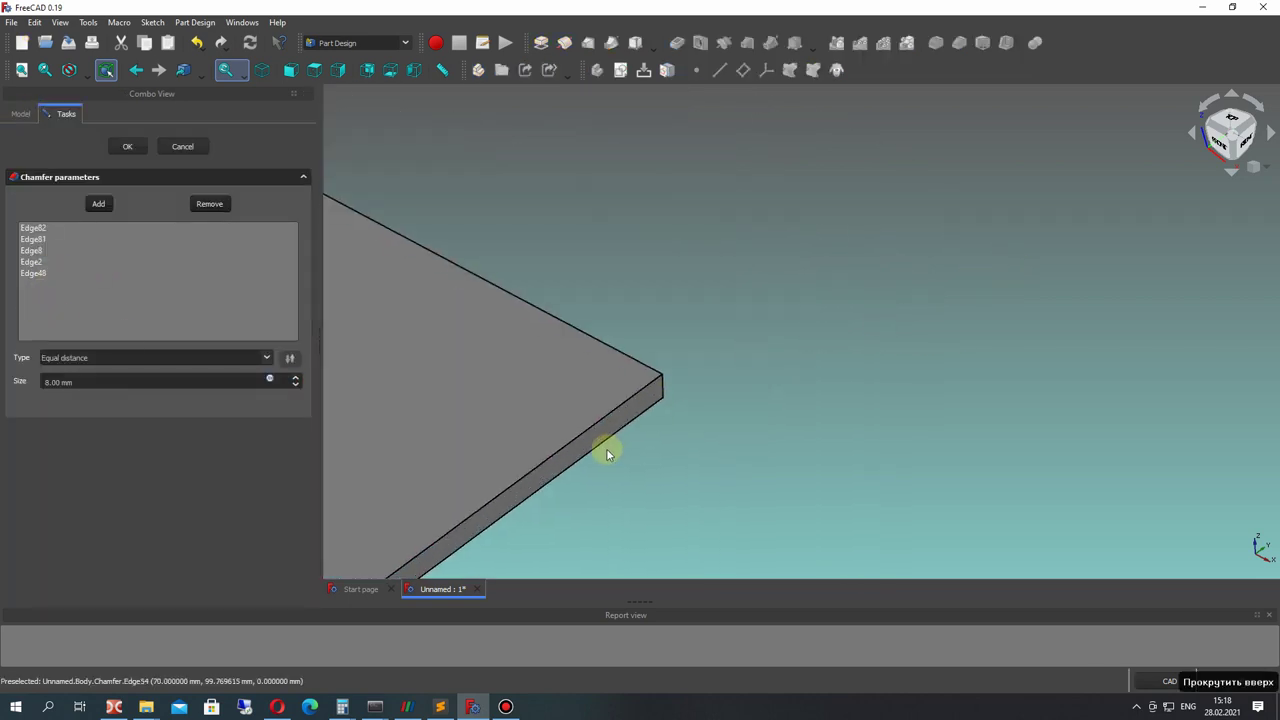
{"action": "scroll", "coordinate": [610, 443], "scroll_direction": "up", "scroll_amount": 3}
{"action": "scroll", "coordinate": [610, 443], "scroll_direction": "up", "scroll_amount": 2}
{"action": "left_click", "coordinate": [96, 202]}
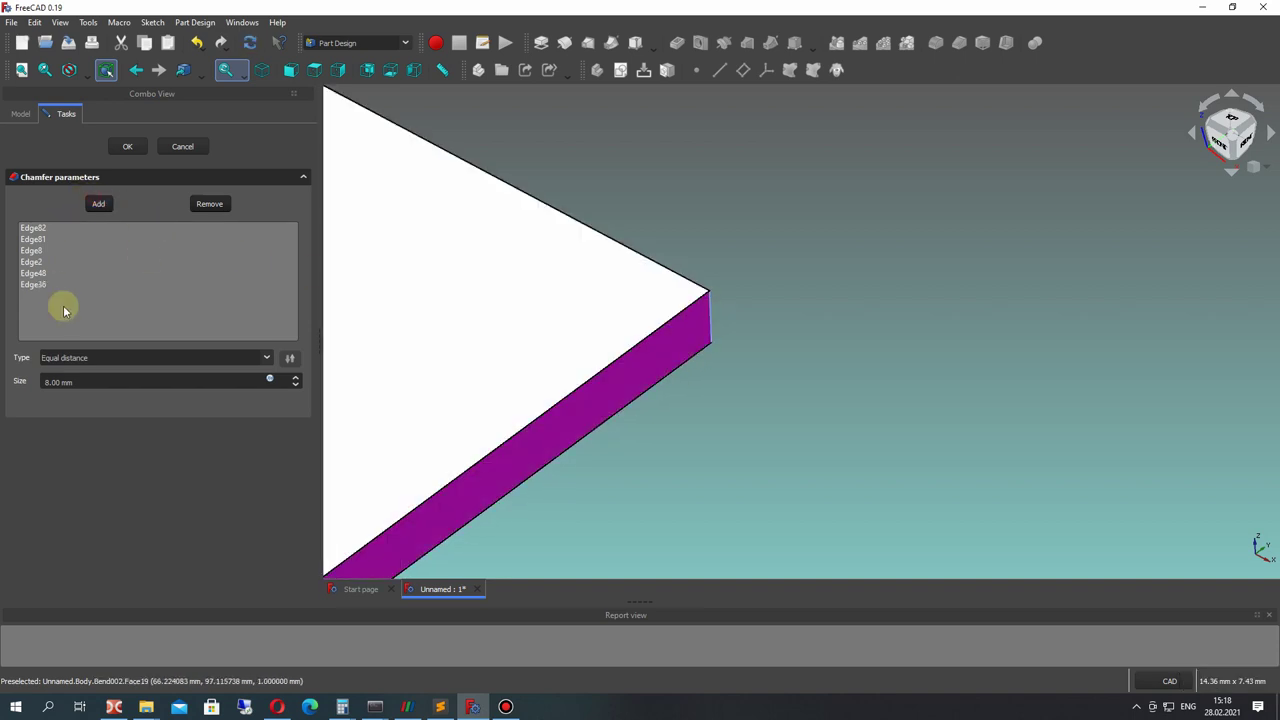
{"action": "left_click", "coordinate": [127, 146]}
Select the front flange's top face as the base for a new sketch.
{"action": "scroll", "coordinate": [680, 290], "scroll_direction": "down", "scroll_amount": 2}
{"action": "scroll", "coordinate": [686, 323], "scroll_direction": "down", "scroll_amount": 2}
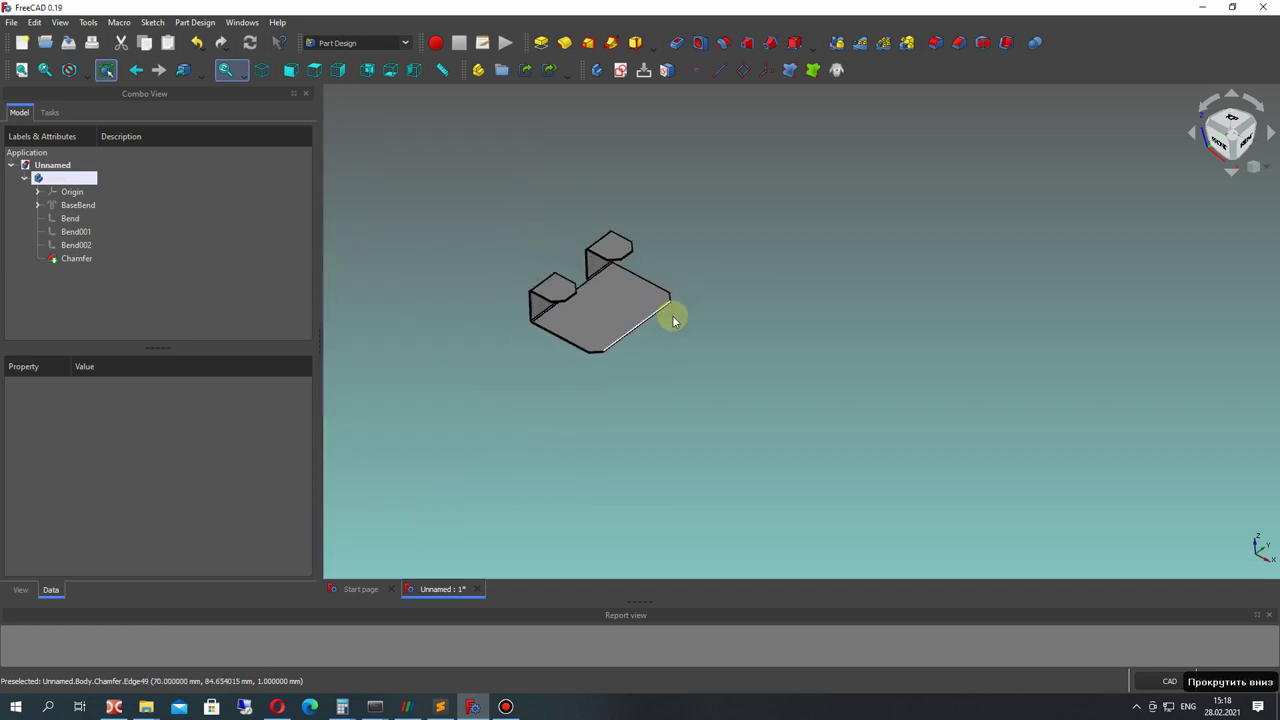
{"action": "right_click_drag", "start_coordinate": [686, 323], "coordinate": [649, 311]}
{"action": "scroll", "coordinate": [620, 320], "scroll_direction": "up", "scroll_amount": 3}
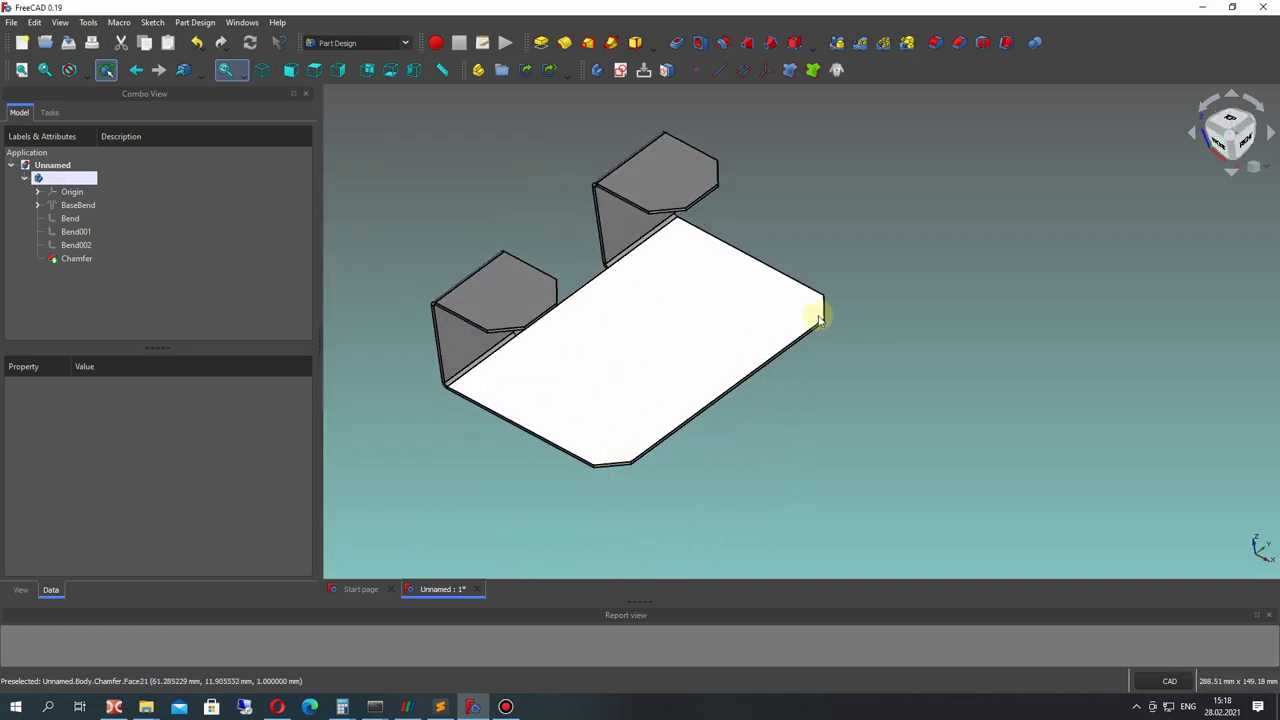
{"action": "left_click", "coordinate": [74, 259]}
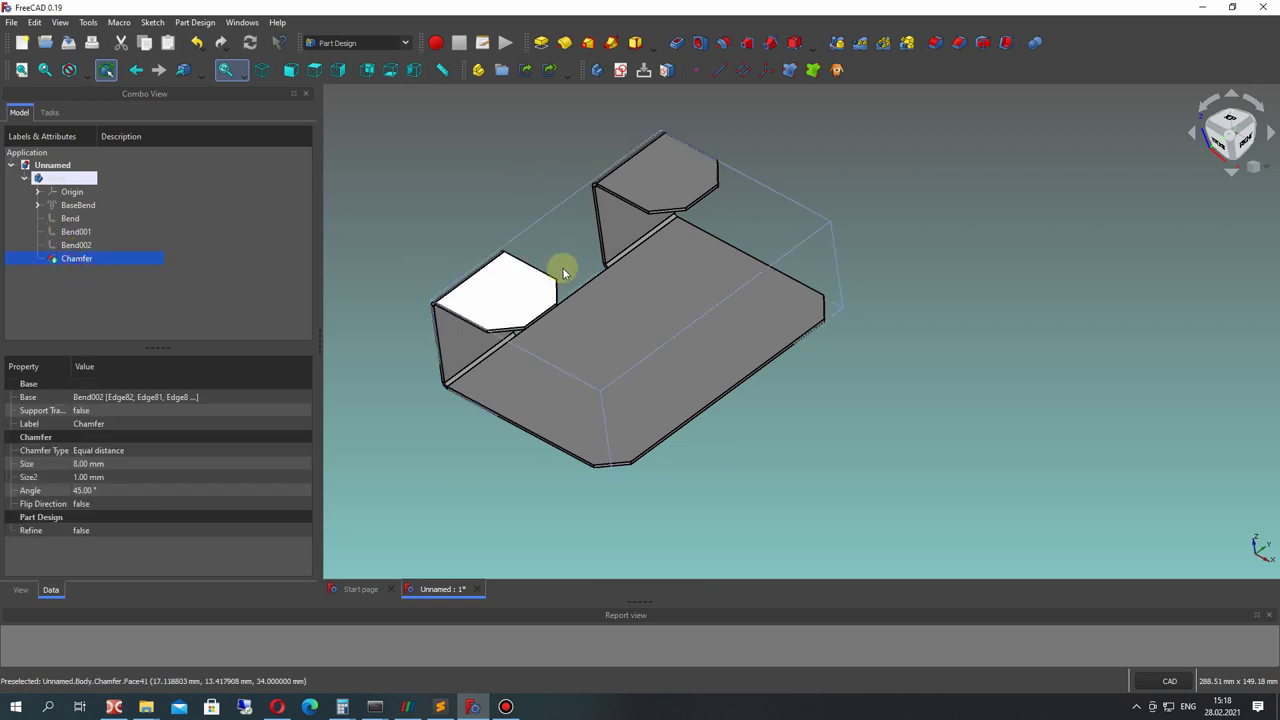
{"action": "middle_click_drag", "start_coordinate": [569, 266], "coordinate": [646, 282]}
{"action": "left_click", "coordinate": [494, 206]}
{"action": "left_click", "coordinate": [567, 307]}
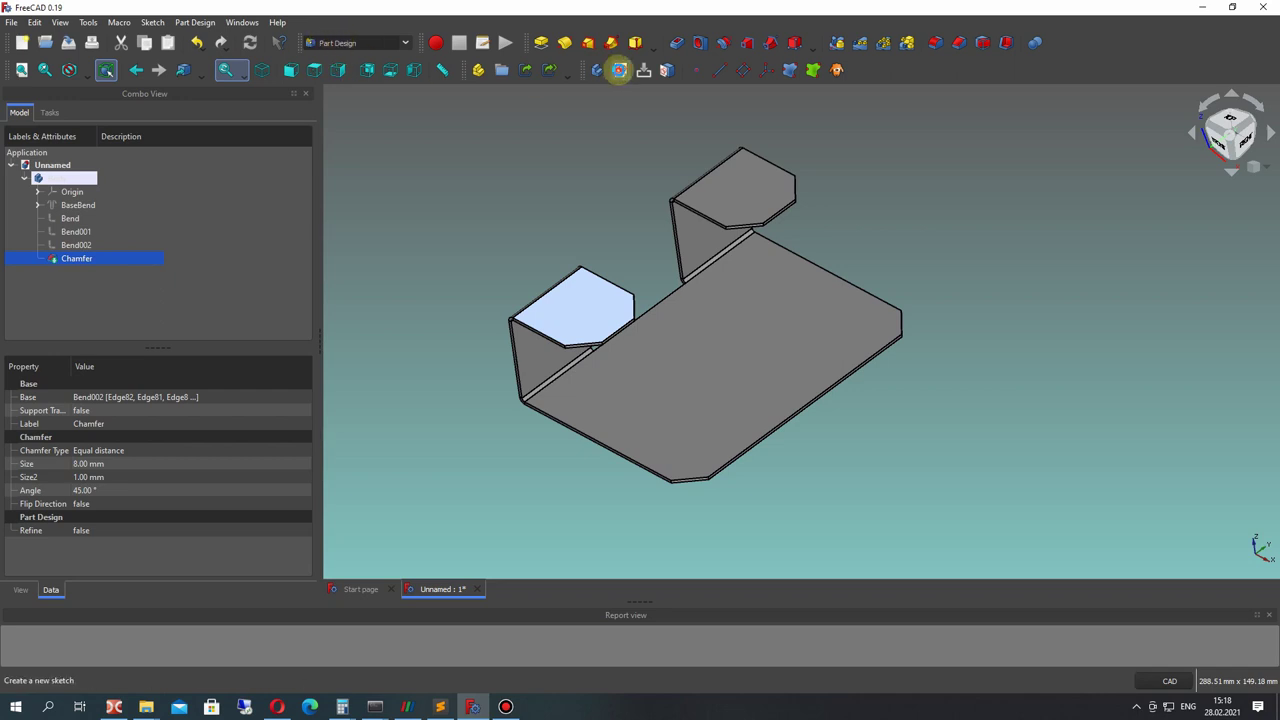
Start a sketch on the flange face and draw circles in the upper and lower tabs.
{"action": "left_click", "coordinate": [620, 70]}
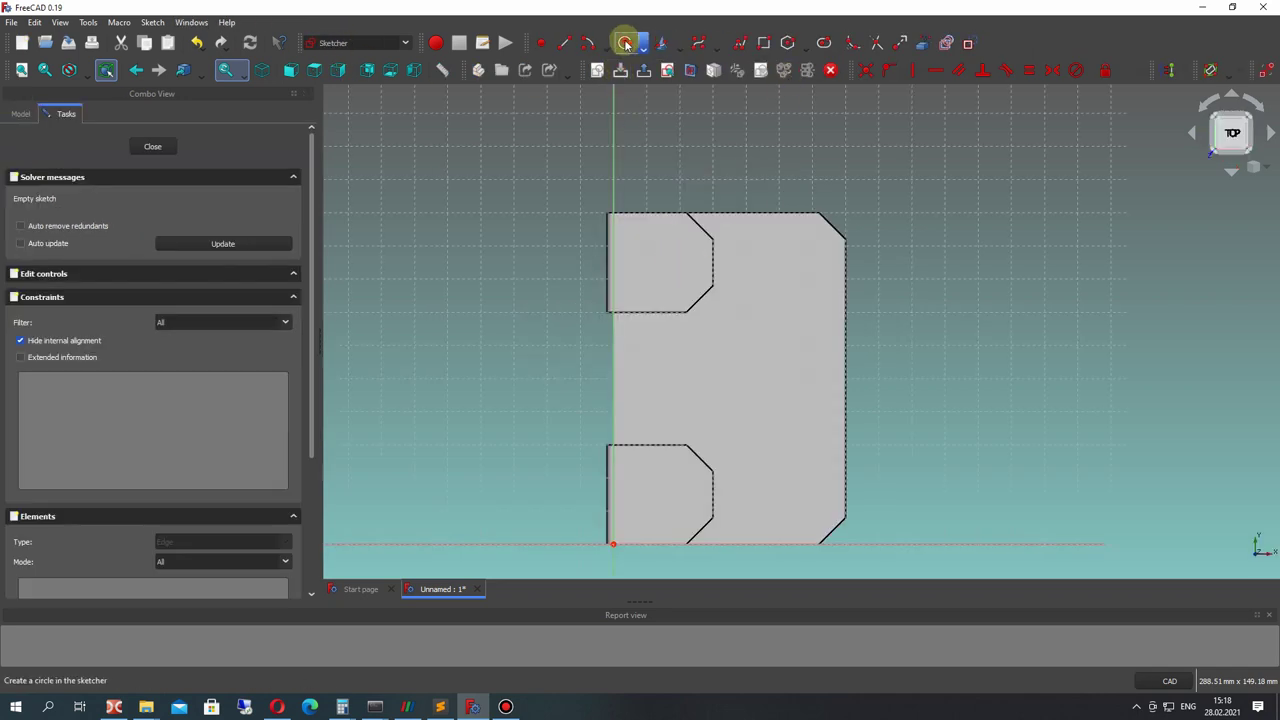
{"action": "left_click", "coordinate": [657, 242]}
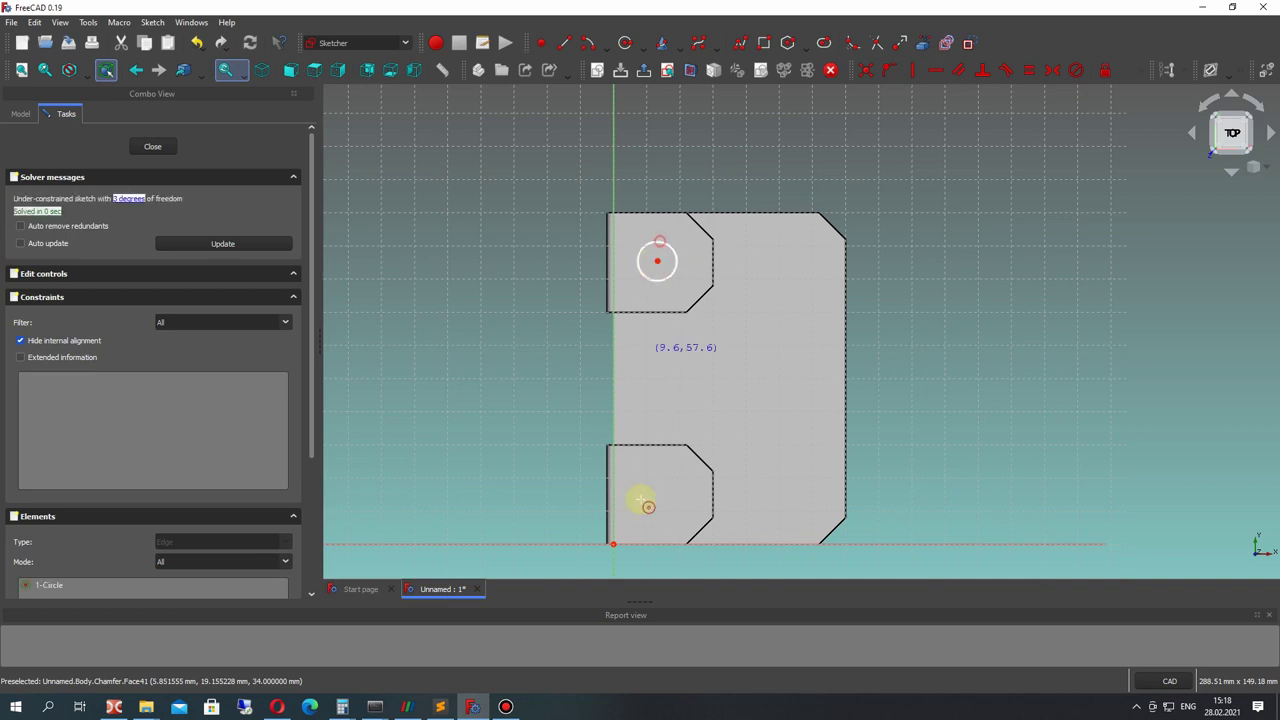
{"action": "left_click", "coordinate": [666, 484]}
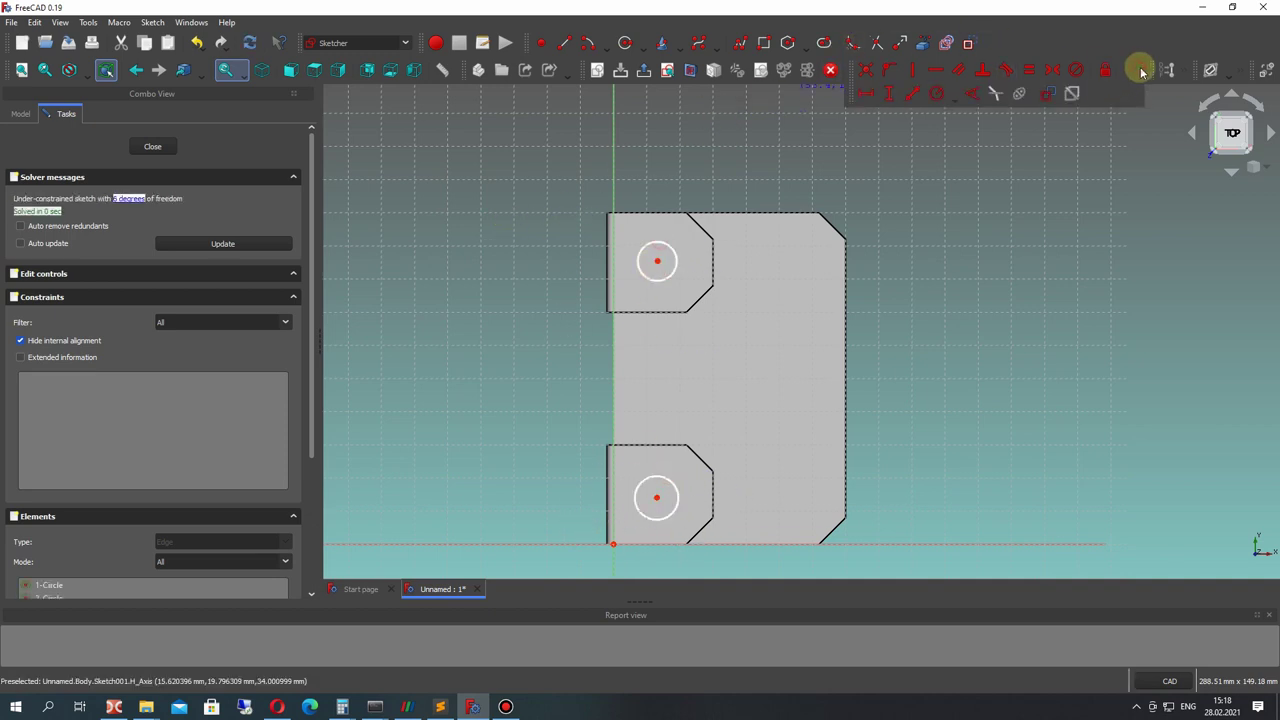
{"action": "left_click", "coordinate": [1003, 249]}
{"action": "right_click", "coordinate": [878, 262]}
Constrain the two circles equal with a 6 mm radius.
{"action": "left_click", "coordinate": [668, 252]}
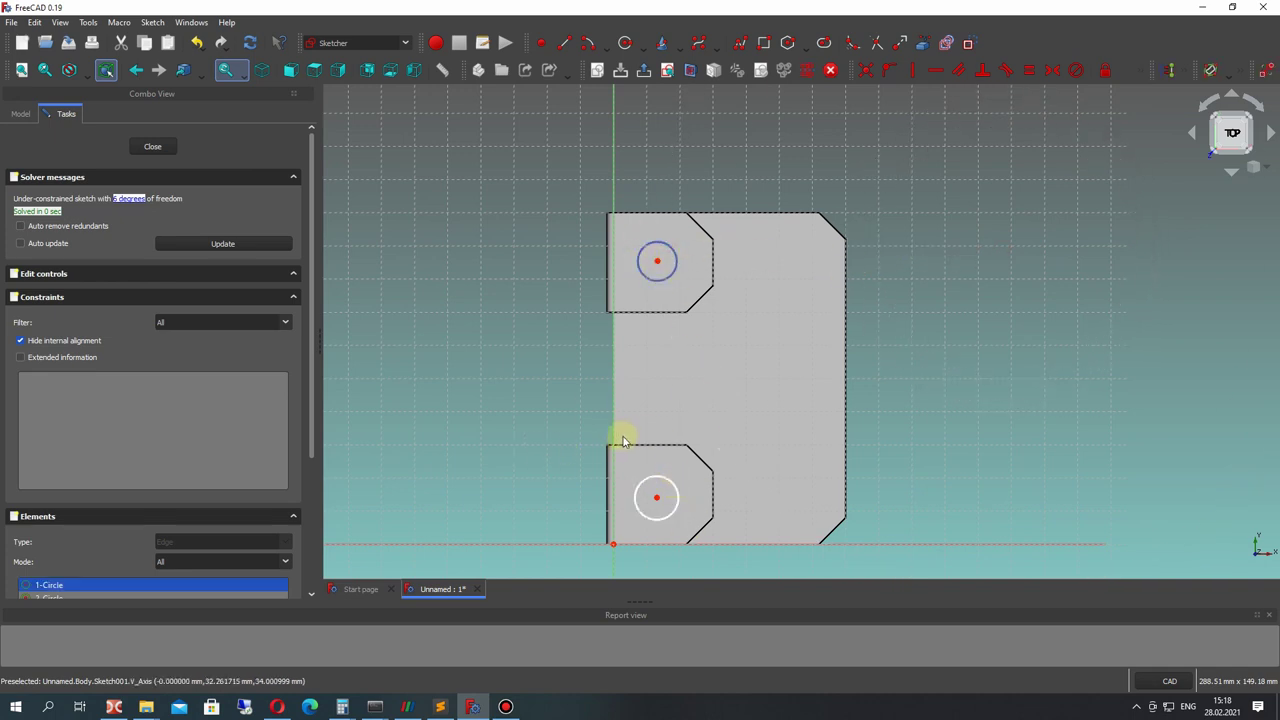
{"action": "left_click", "coordinate": [667, 485]}
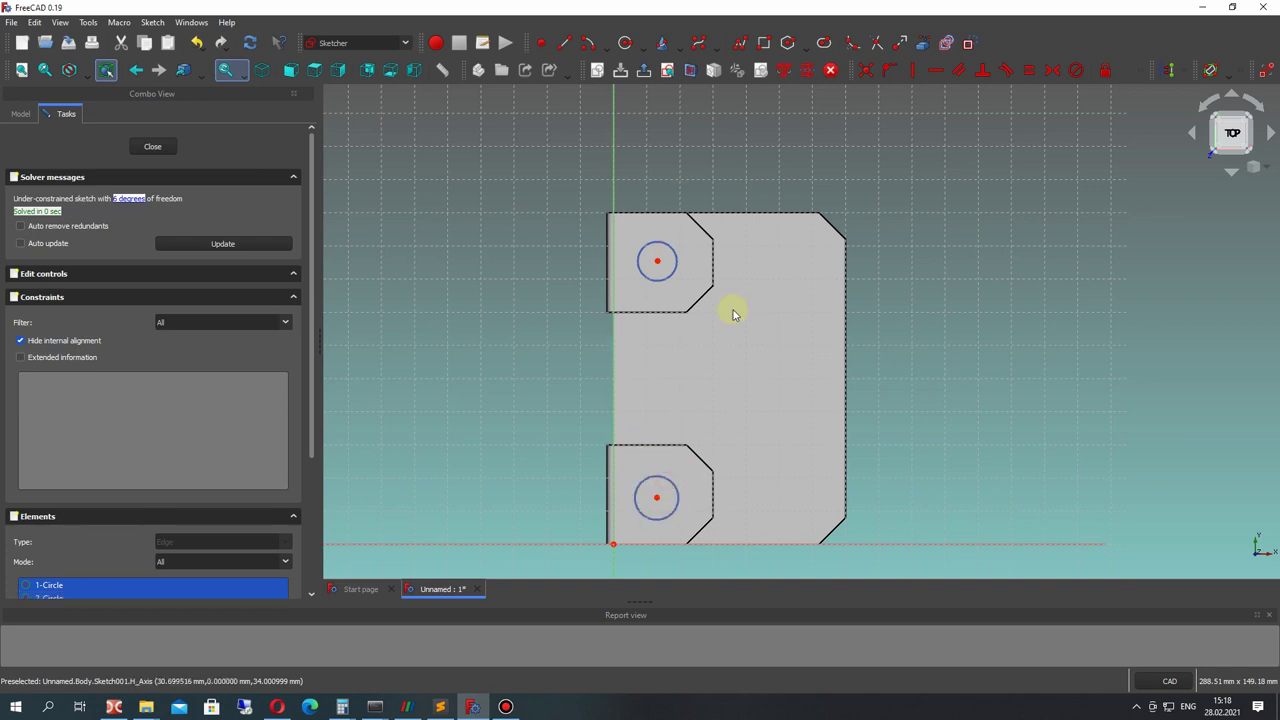
{"action": "left_click", "coordinate": [1143, 69]}
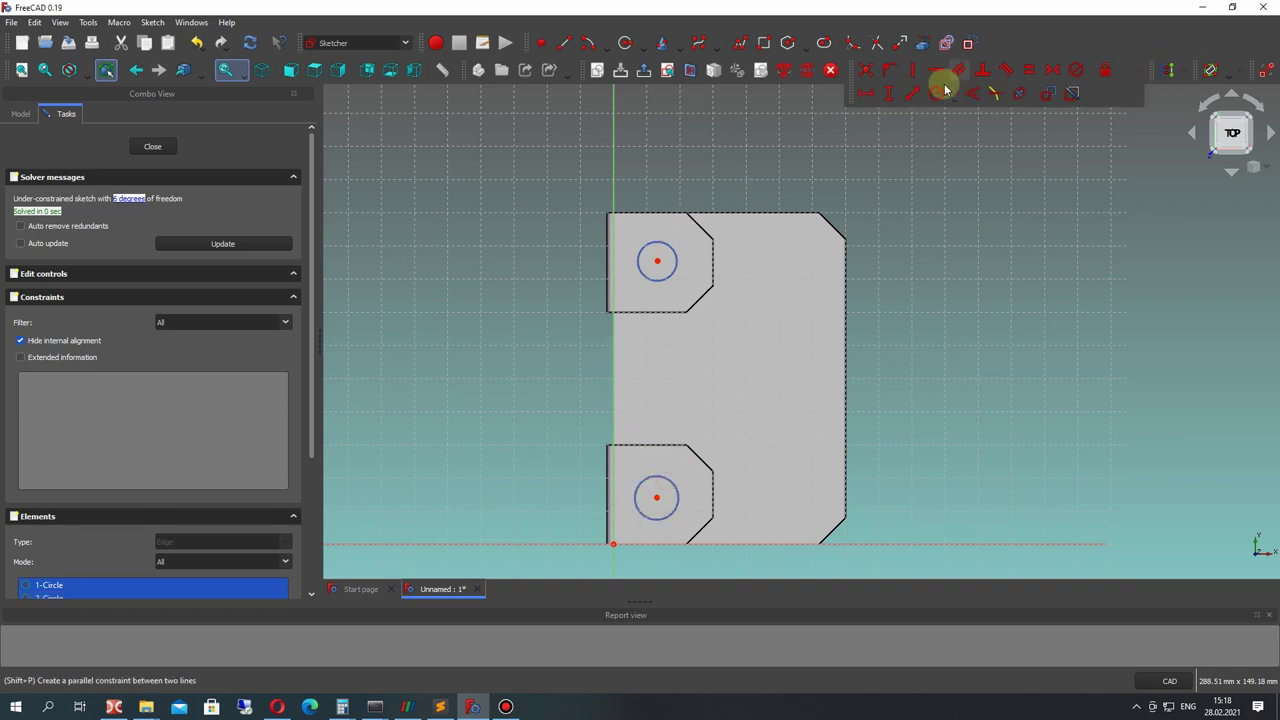
{"action": "left_click", "coordinate": [938, 94]}
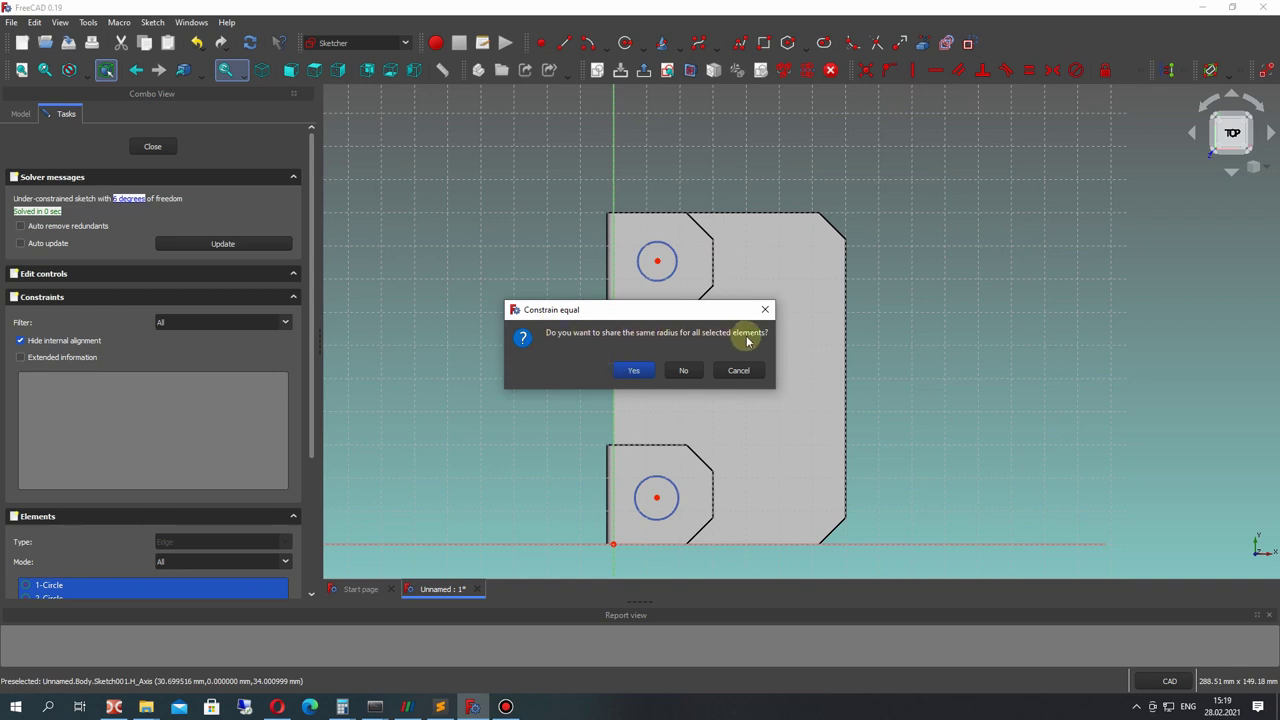
{"action": "left_click", "coordinate": [637, 371]}
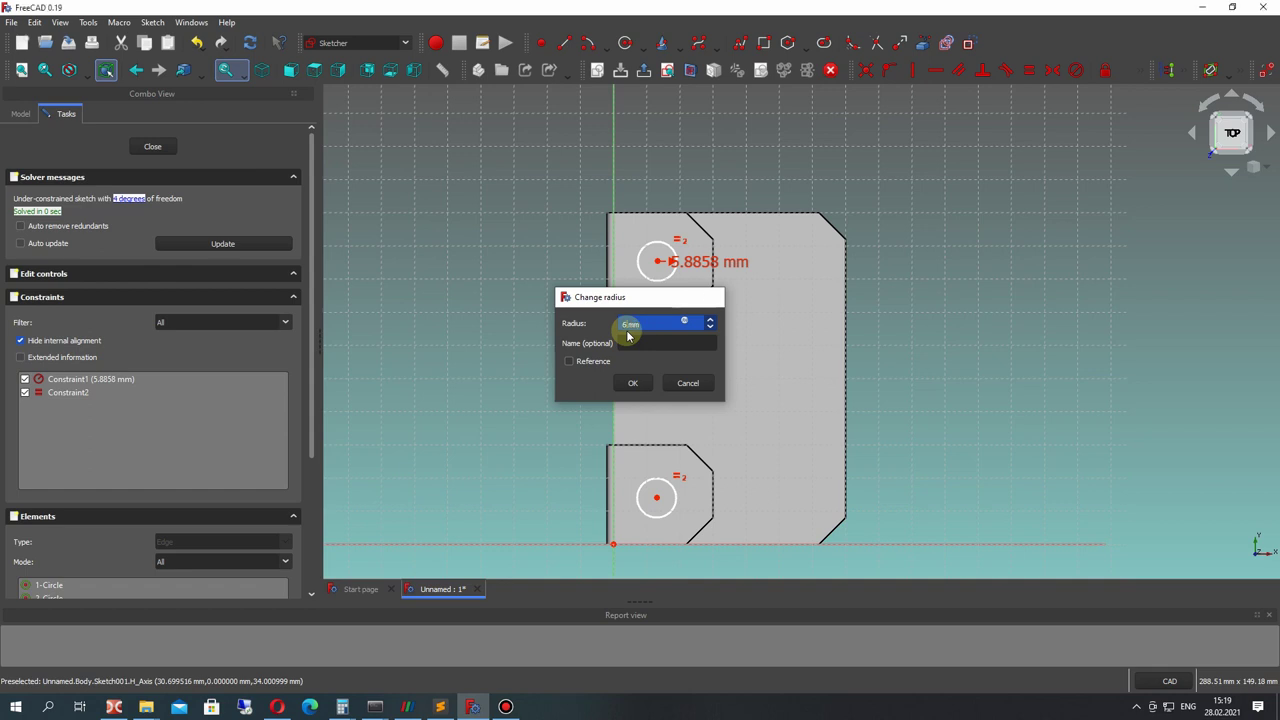
{"action": "key", "text": "Return"}
Close and reopen Sketch001, moving the 6 mm label and nudging the upper circle.
{"action": "key", "text": "0"}
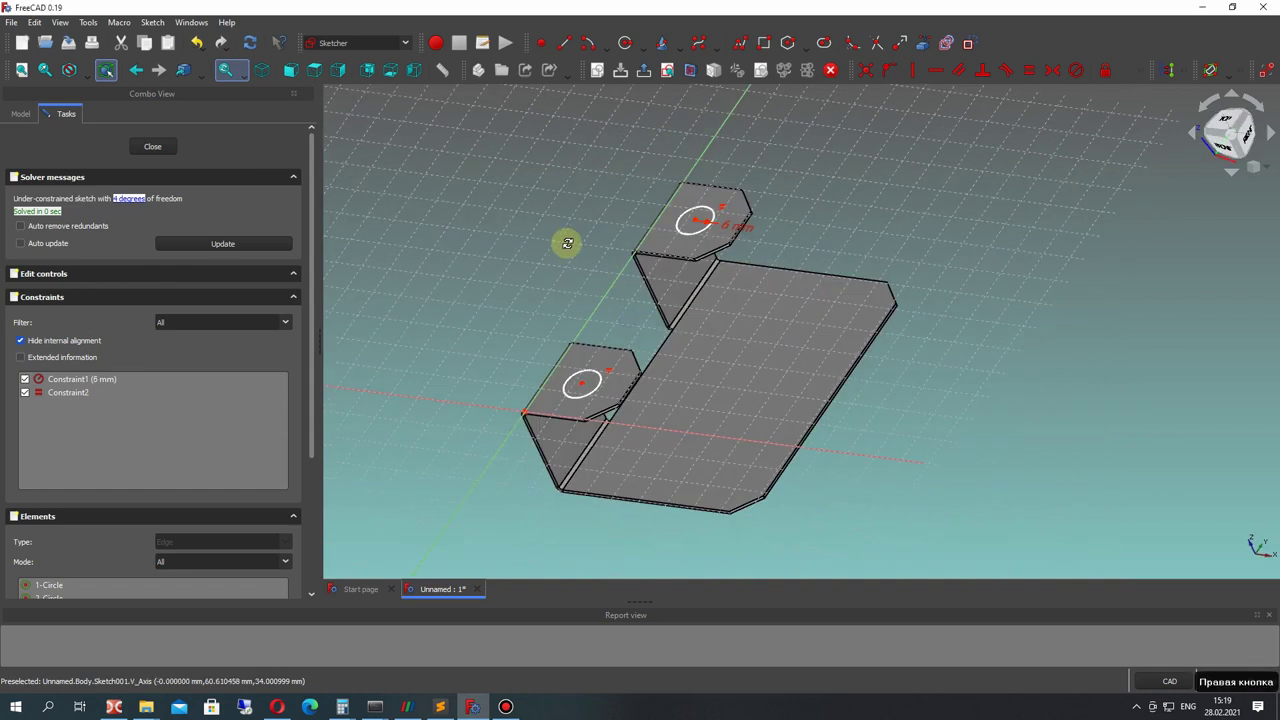
{"action": "left_click", "coordinate": [152, 146]}
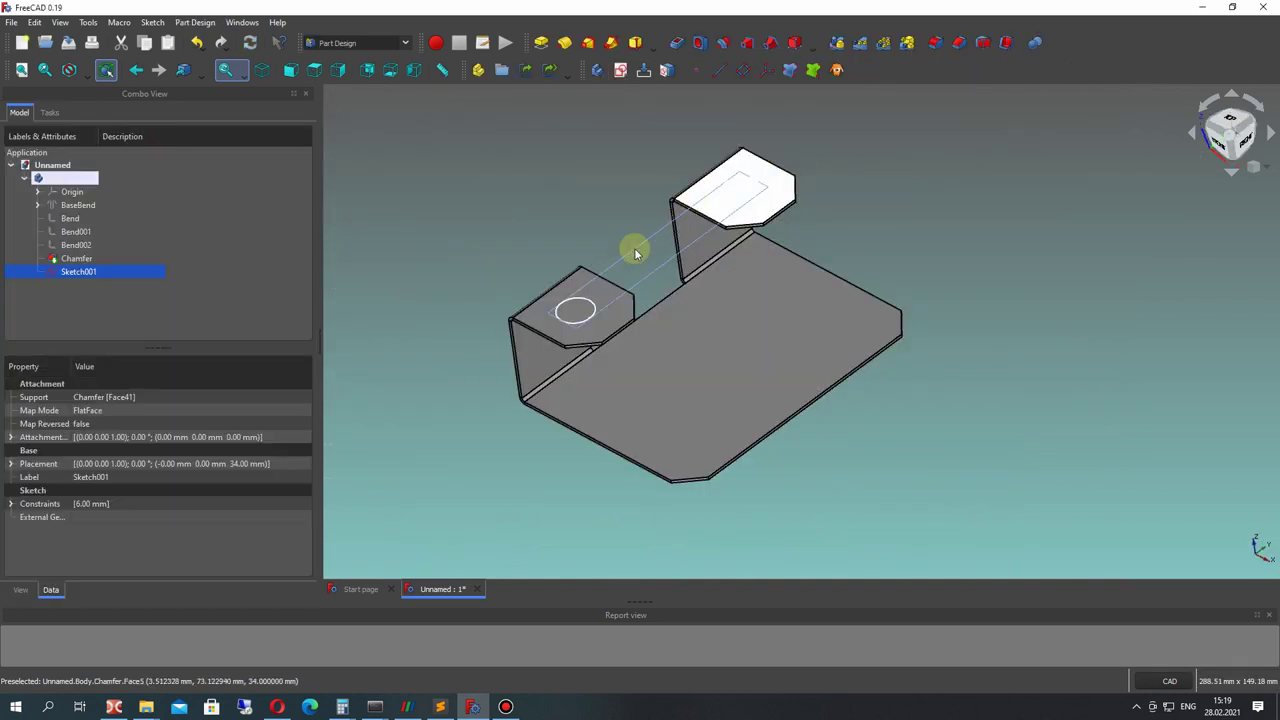
{"action": "right_click", "coordinate": [78, 272]}
{"action": "key", "text": "Escape"}
{"action": "double_click", "coordinate": [78, 272]}
{"action": "scroll", "coordinate": [705, 450], "scroll_direction": "up", "scroll_amount": 1}
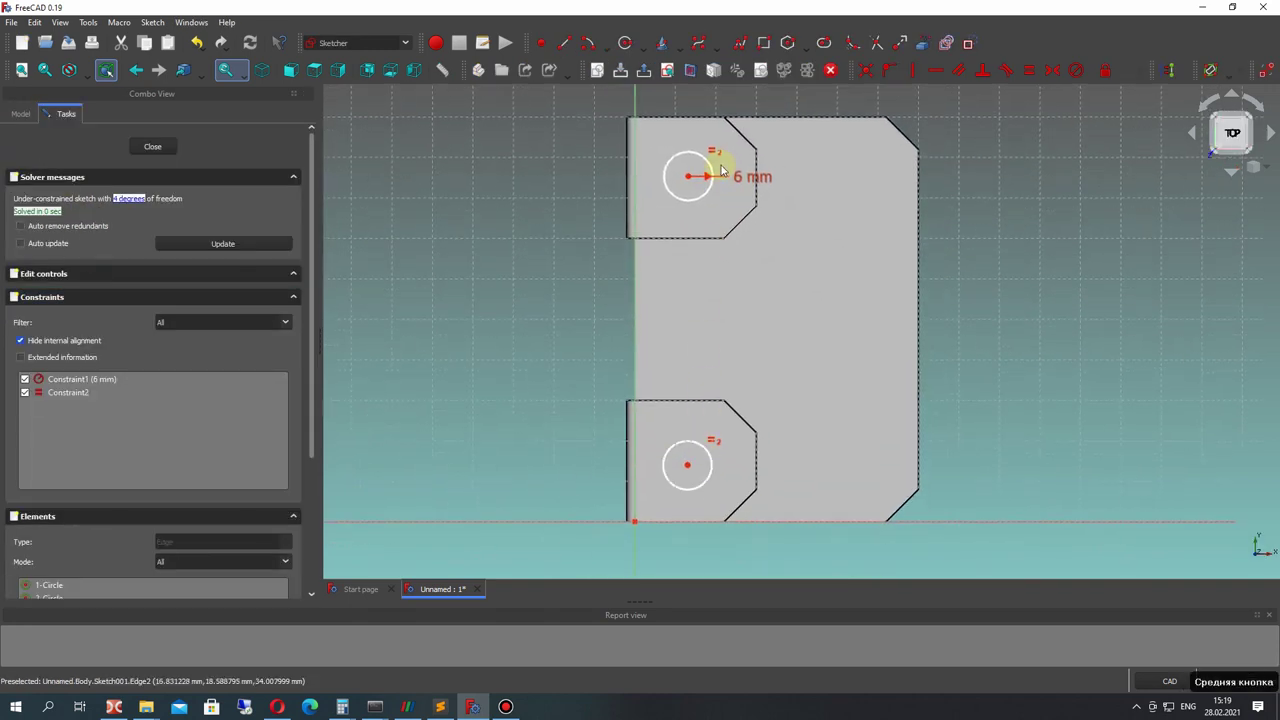
{"action": "left_click_drag", "start_coordinate": [743, 181], "coordinate": [648, 132]}
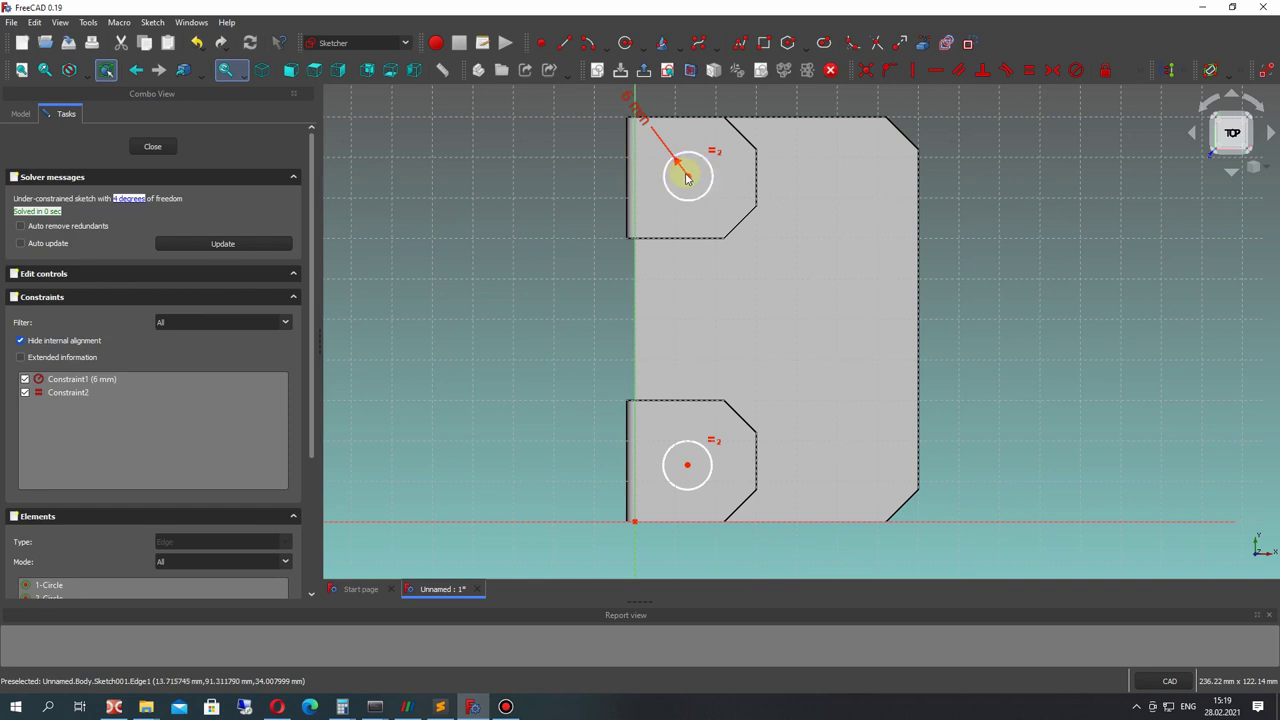
{"action": "left_click_drag", "start_coordinate": [688, 182], "coordinate": [694, 186]}
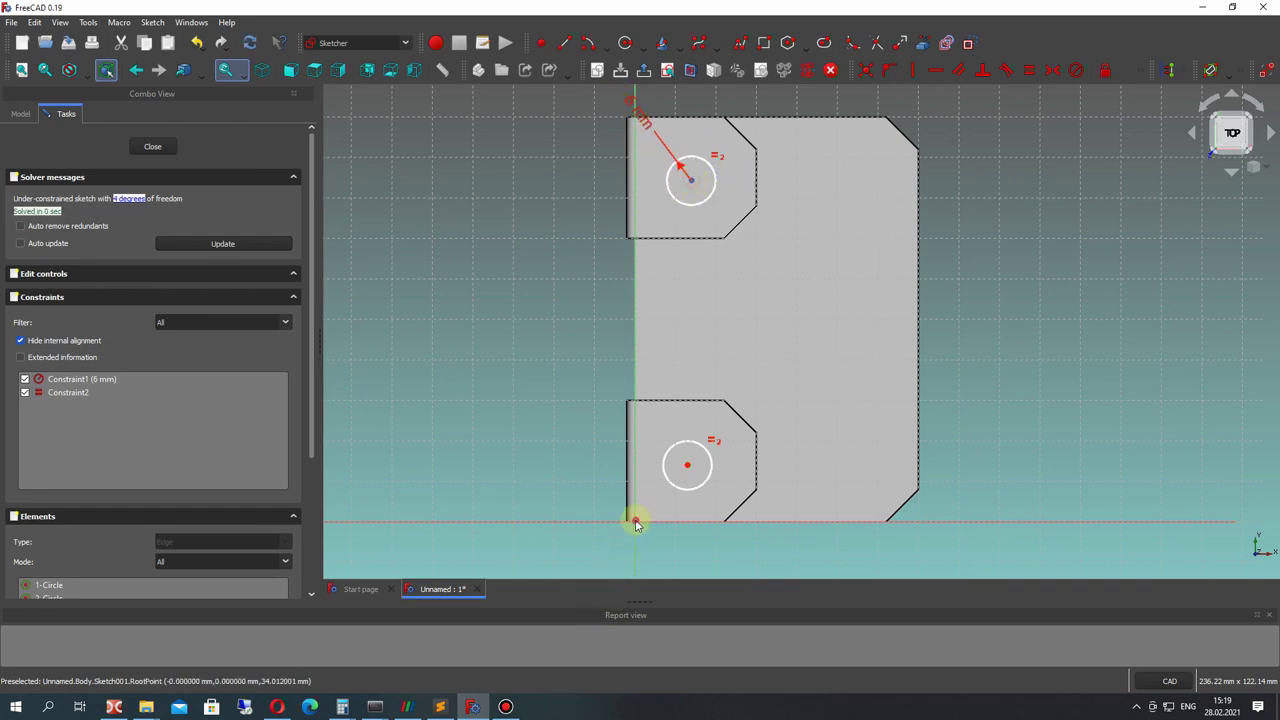
Fix the upper circle's horizontal distance from the edge at 14 mm.
{"action": "left_click", "coordinate": [1145, 78]}
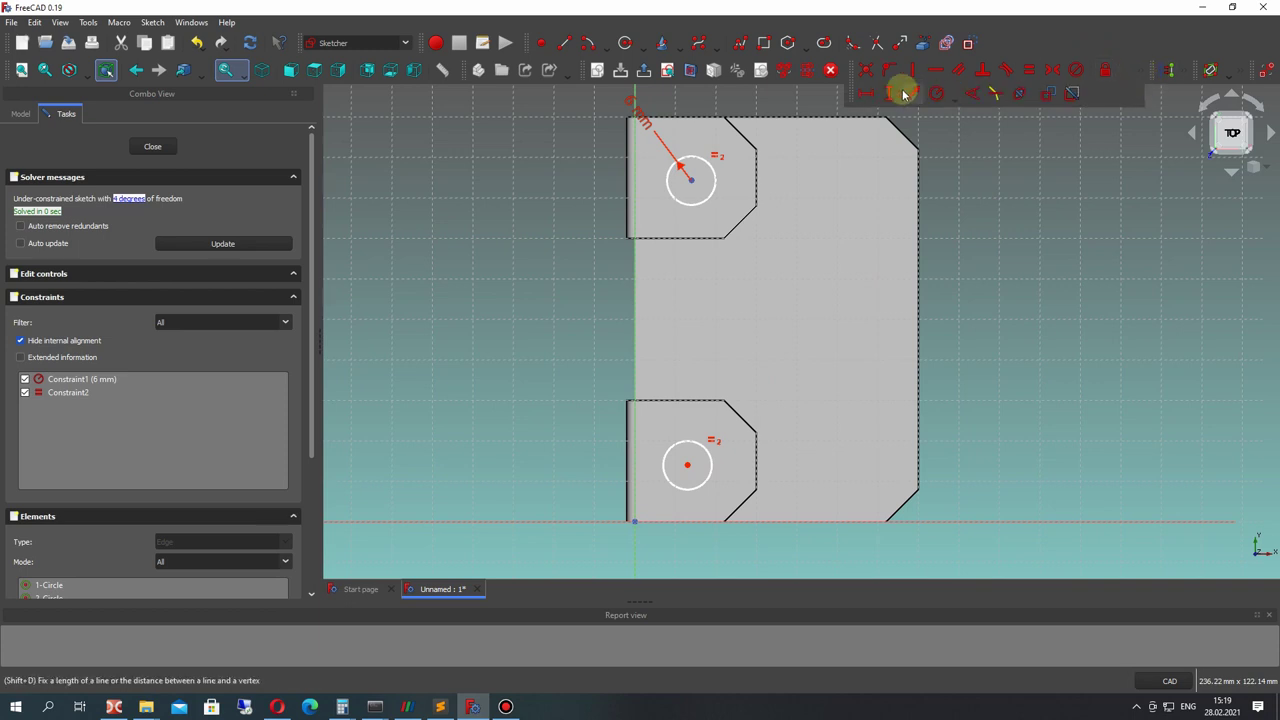
{"action": "left_click", "coordinate": [861, 100]}
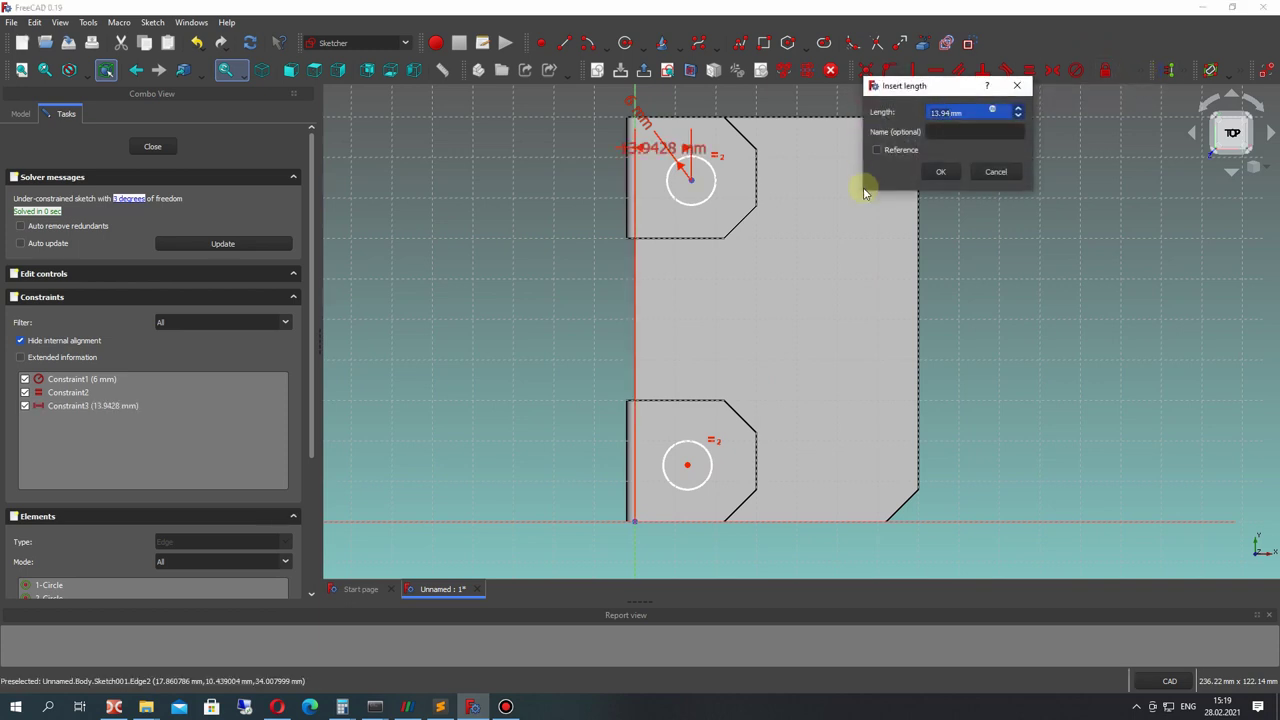
{"action": "key", "text": "Return"}
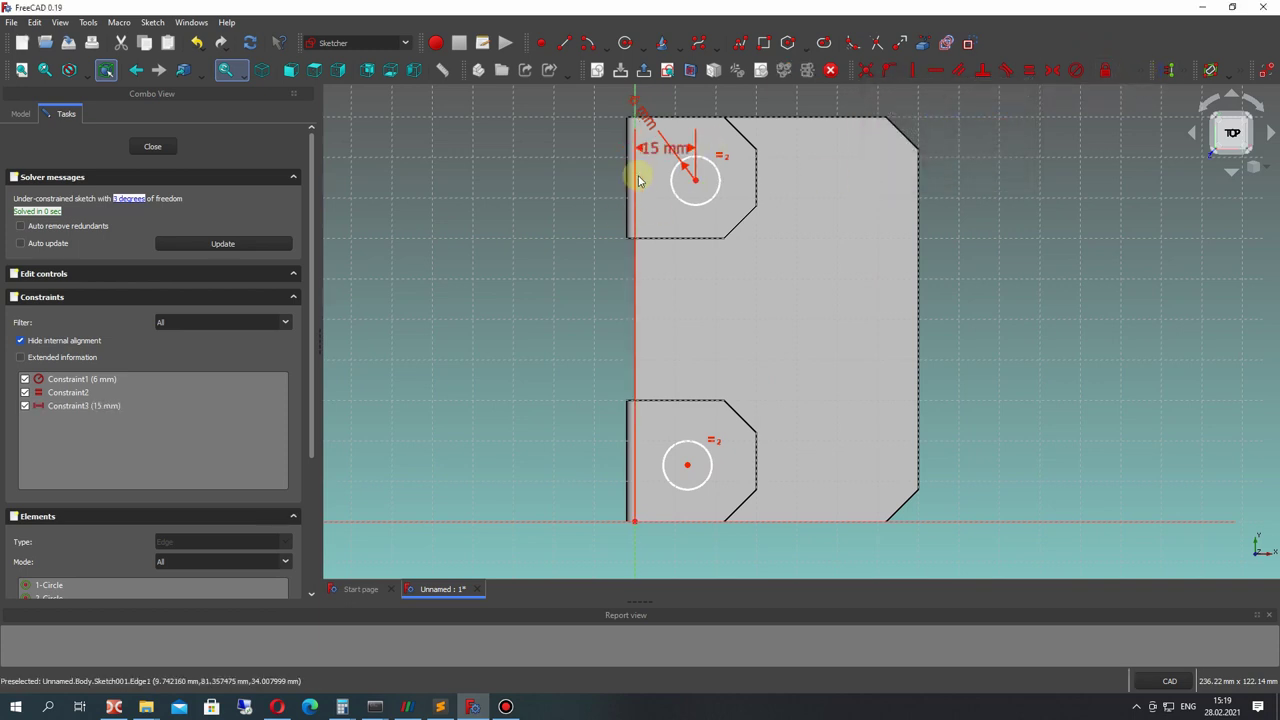
{"action": "left_click_drag", "start_coordinate": [648, 143], "coordinate": [494, 134]}
{"action": "double_click", "coordinate": [506, 143]}
{"action": "key", "text": "Return"}
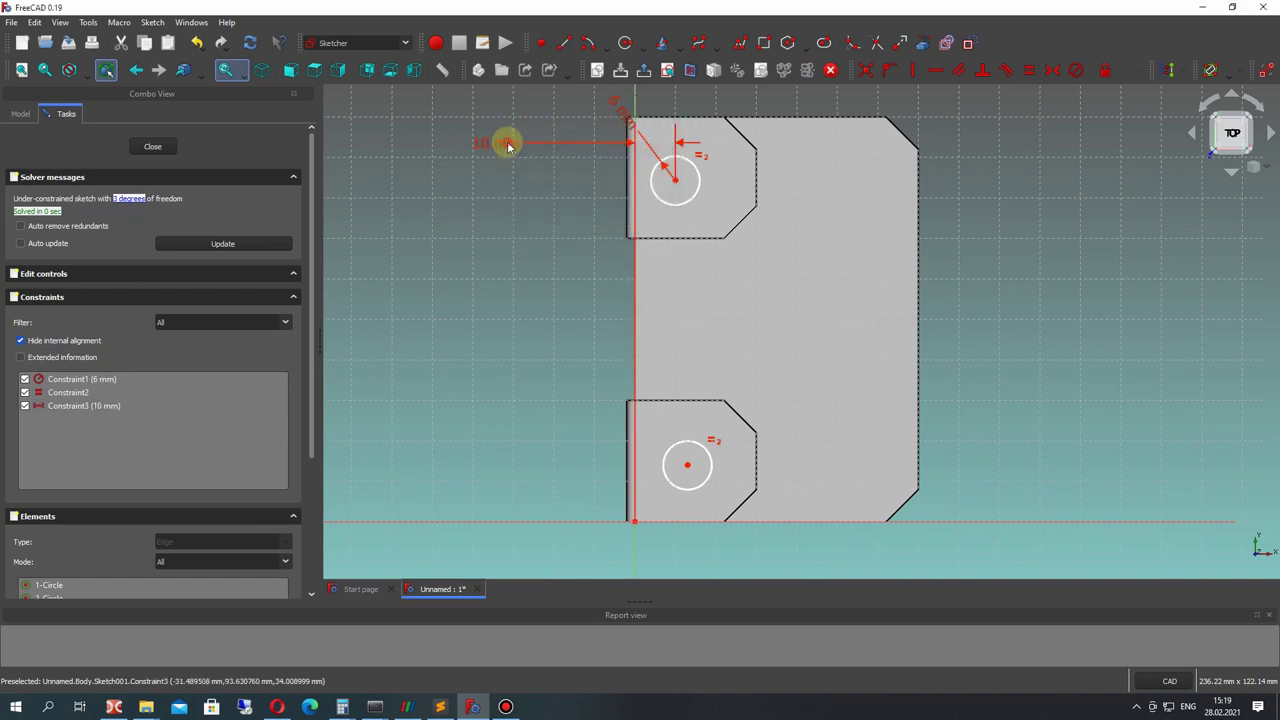
{"action": "double_click", "coordinate": [486, 144]}
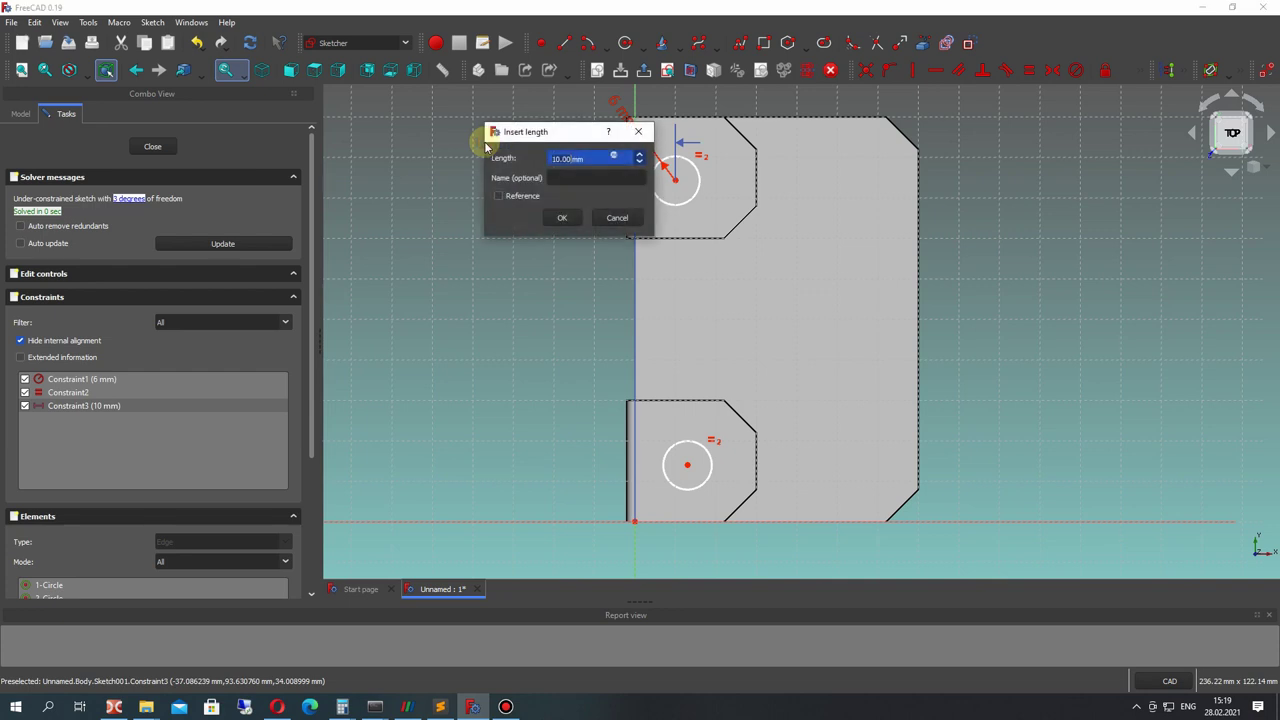
{"action": "type", "text": "14mm"}
{"action": "key", "text": "Return"}
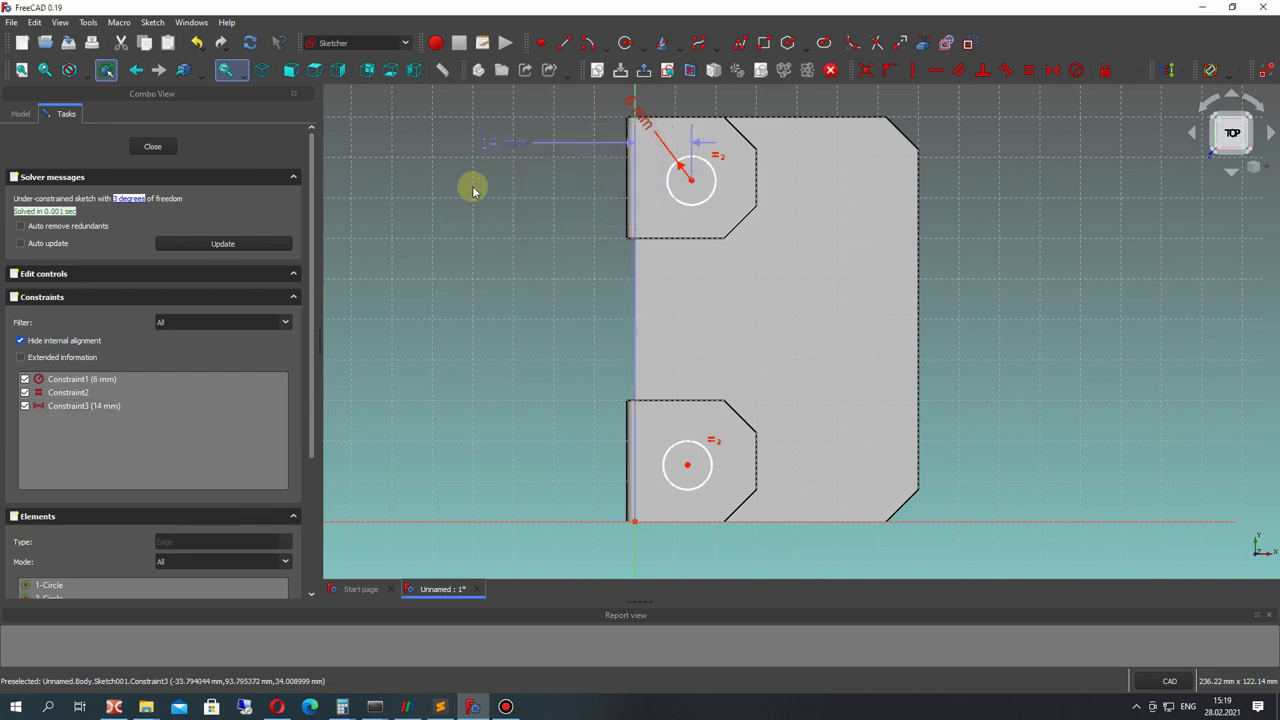
Give the lower circle the same 14 mm horizontal distance and tidy both labels.
{"action": "left_click", "coordinate": [637, 520]}
{"action": "left_click", "coordinate": [1140, 73]}
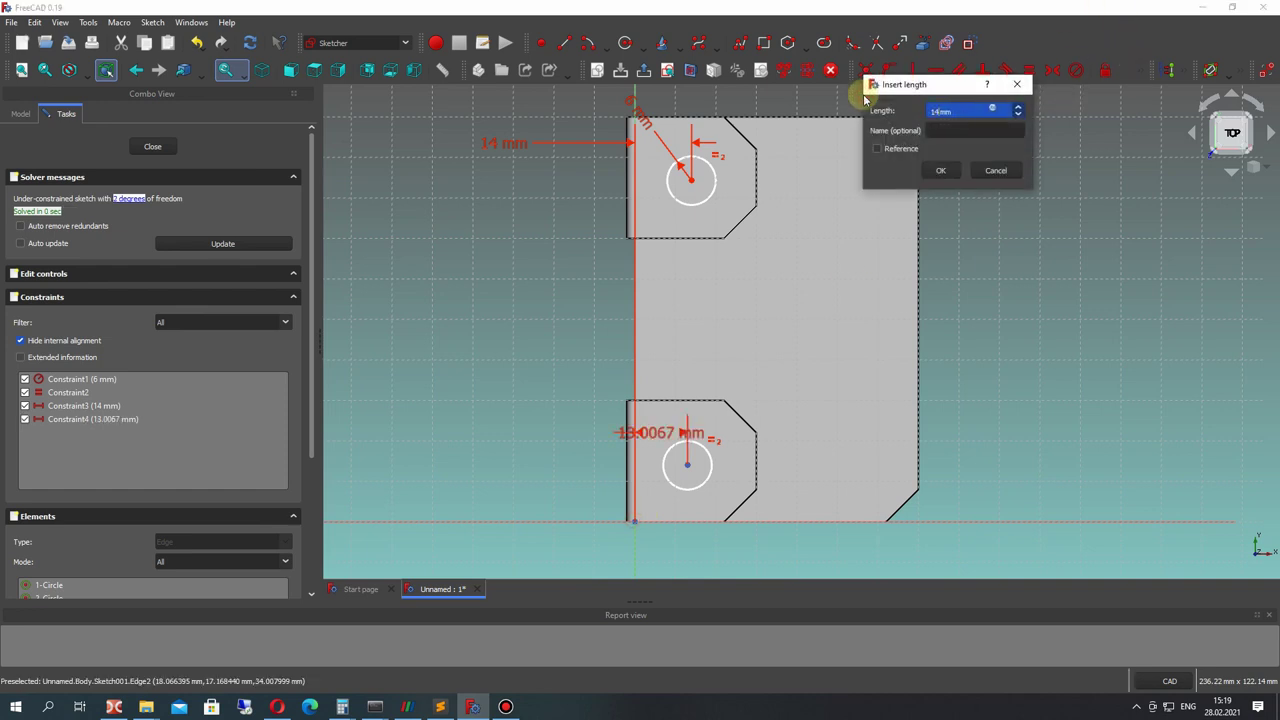
{"action": "key", "text": "Return"}
{"action": "left_click_drag", "start_coordinate": [654, 434], "coordinate": [516, 368]}
{"action": "mouse_move", "coordinate": [517, 437]}
{"action": "left_mouse_down"}
{"action": "mouse_move", "coordinate": [514, 566]}
{"action": "mouse_move", "coordinate": [526, 549]}
{"action": "left_mouse_up"}
{"action": "mouse_move", "coordinate": [506, 140]}
{"action": "left_mouse_down"}
{"action": "mouse_move", "coordinate": [537, 380]}
{"action": "mouse_move", "coordinate": [538, 336]}
{"action": "left_mouse_up"}
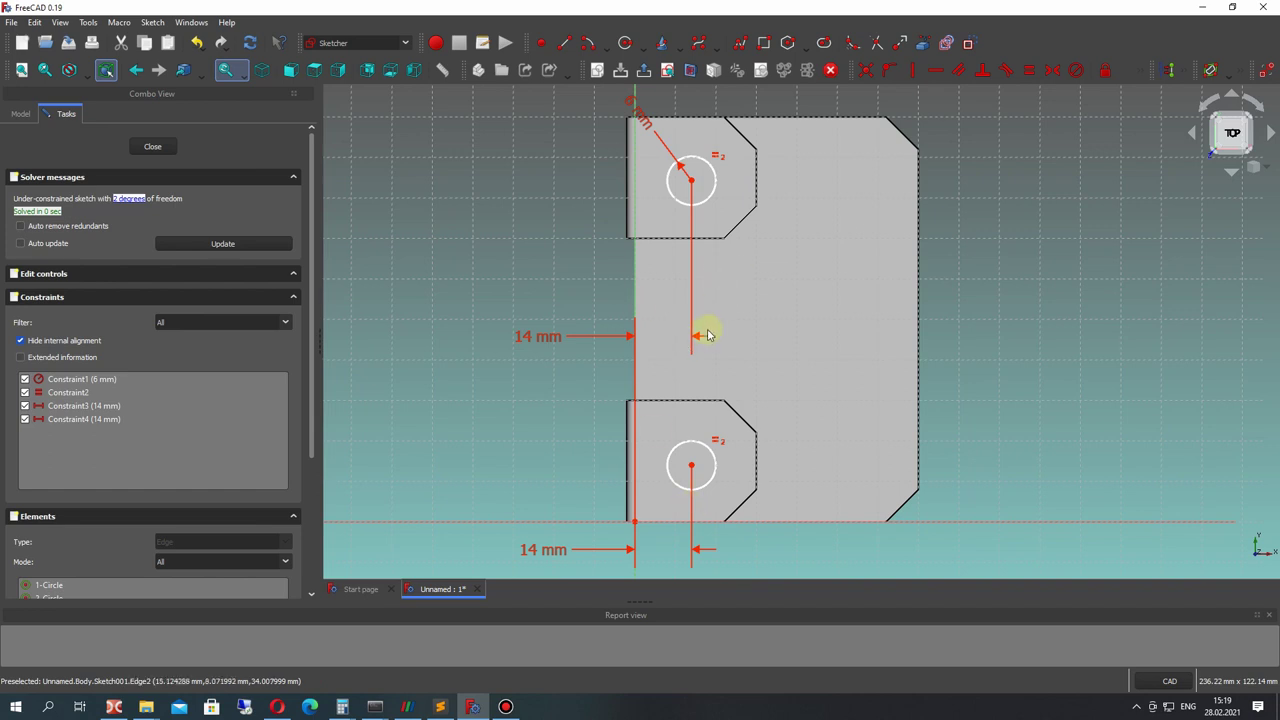
{"action": "mouse_move", "coordinate": [691, 183]}
{"action": "left_mouse_down"}
{"action": "mouse_move", "coordinate": [688, 170]}
{"action": "mouse_move", "coordinate": [692, 188]}
{"action": "left_mouse_up"}
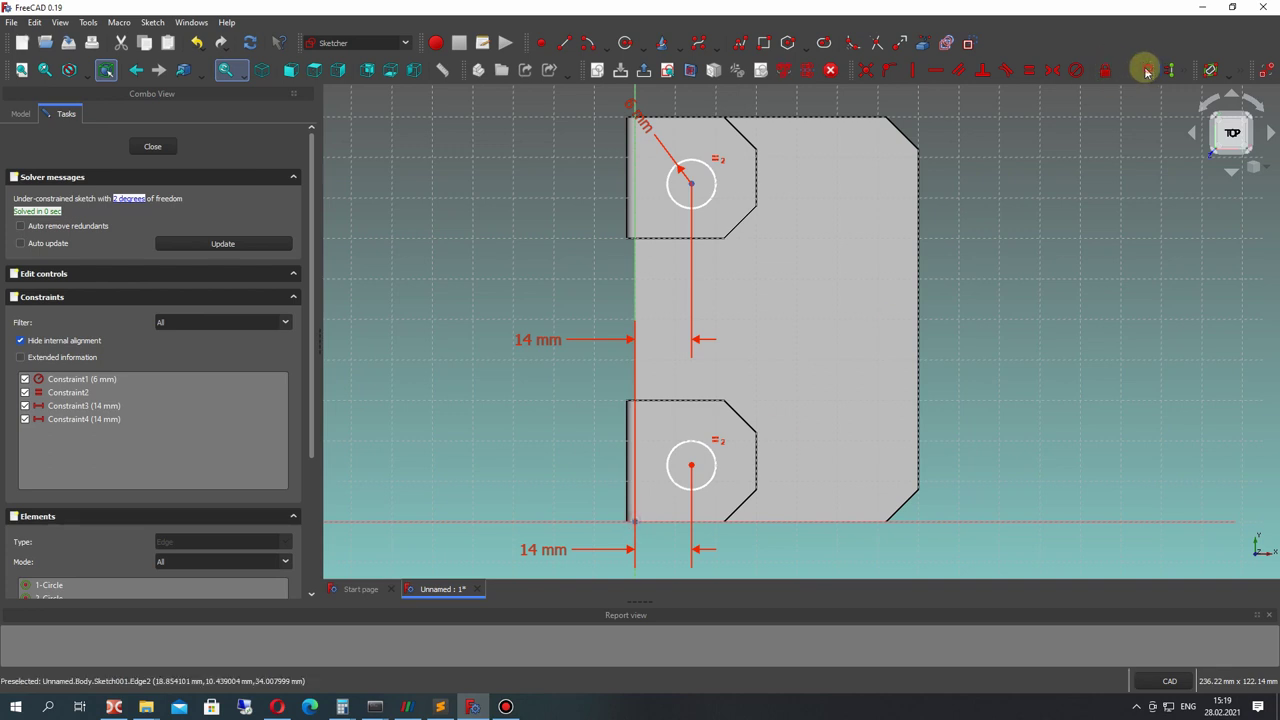
Set the upper circle's height above the bottom edge to 85 mm.
{"action": "left_click", "coordinate": [1146, 72]}
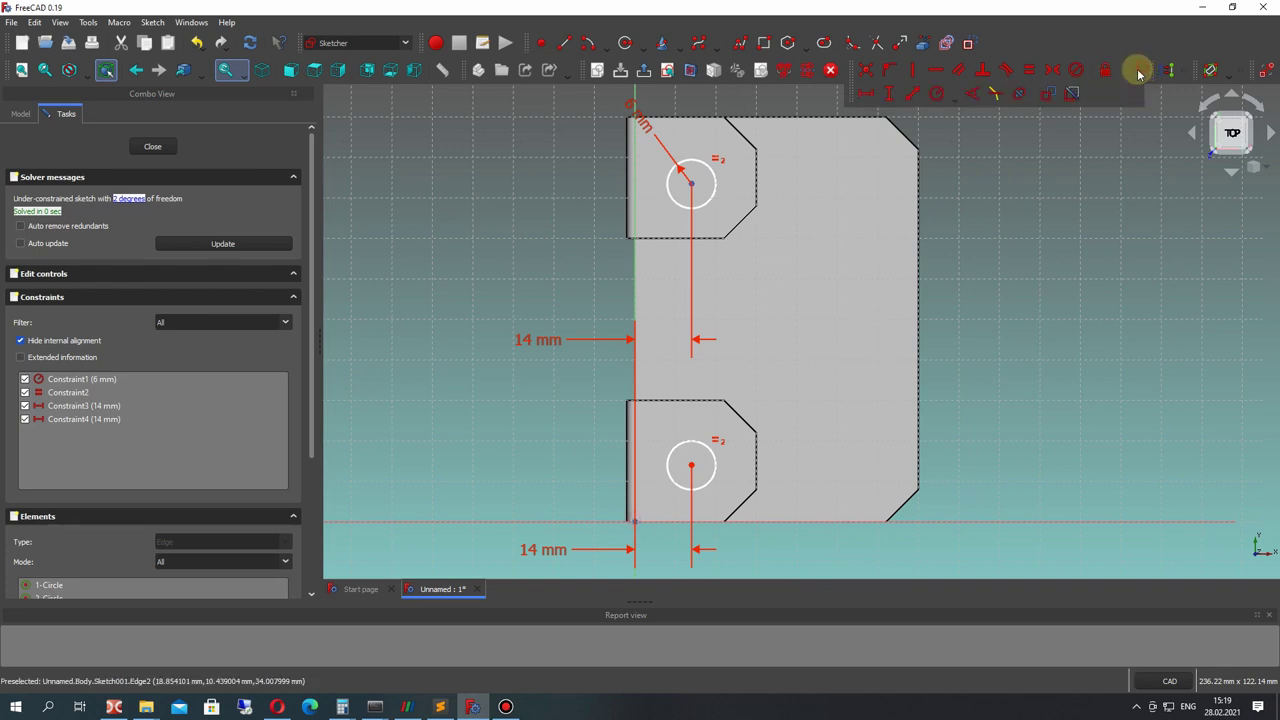
{"action": "left_click", "coordinate": [887, 95]}
{"action": "type", "text": "80mm"}
{"action": "key", "text": "Return"}
{"action": "left_click_drag", "start_coordinate": [654, 357], "coordinate": [449, 362]}
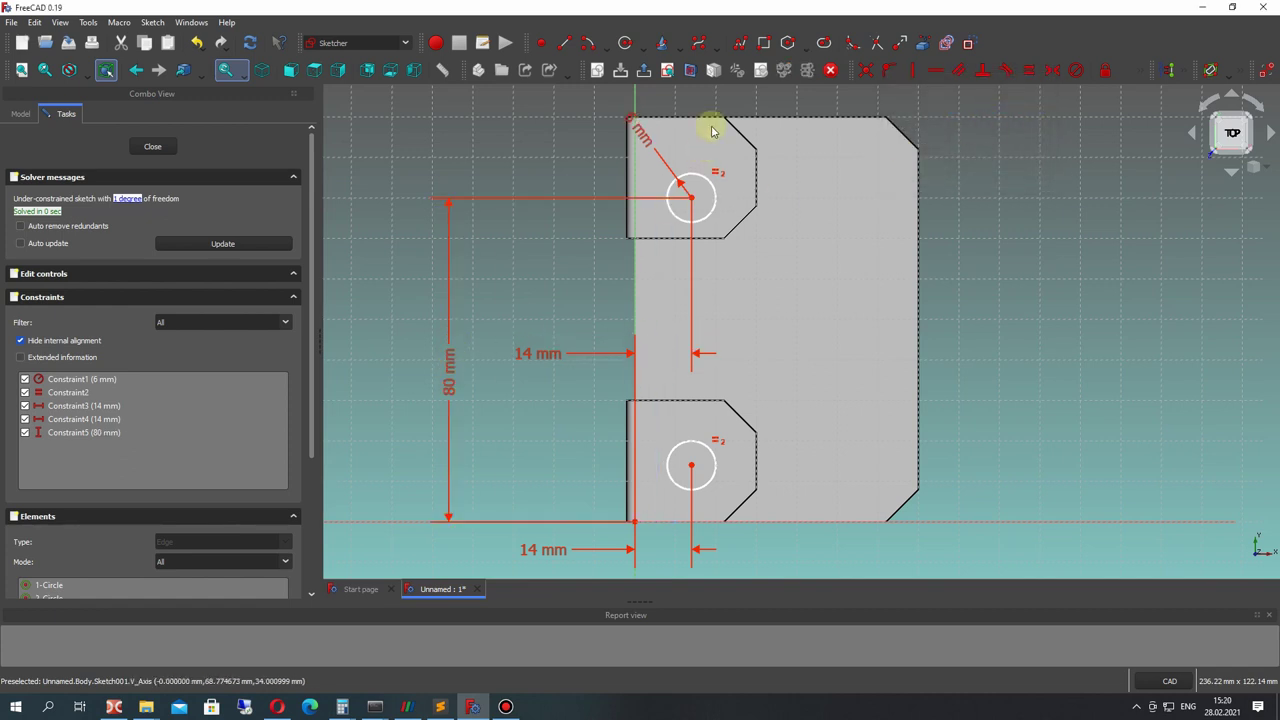
{"action": "double_click", "coordinate": [449, 370]}
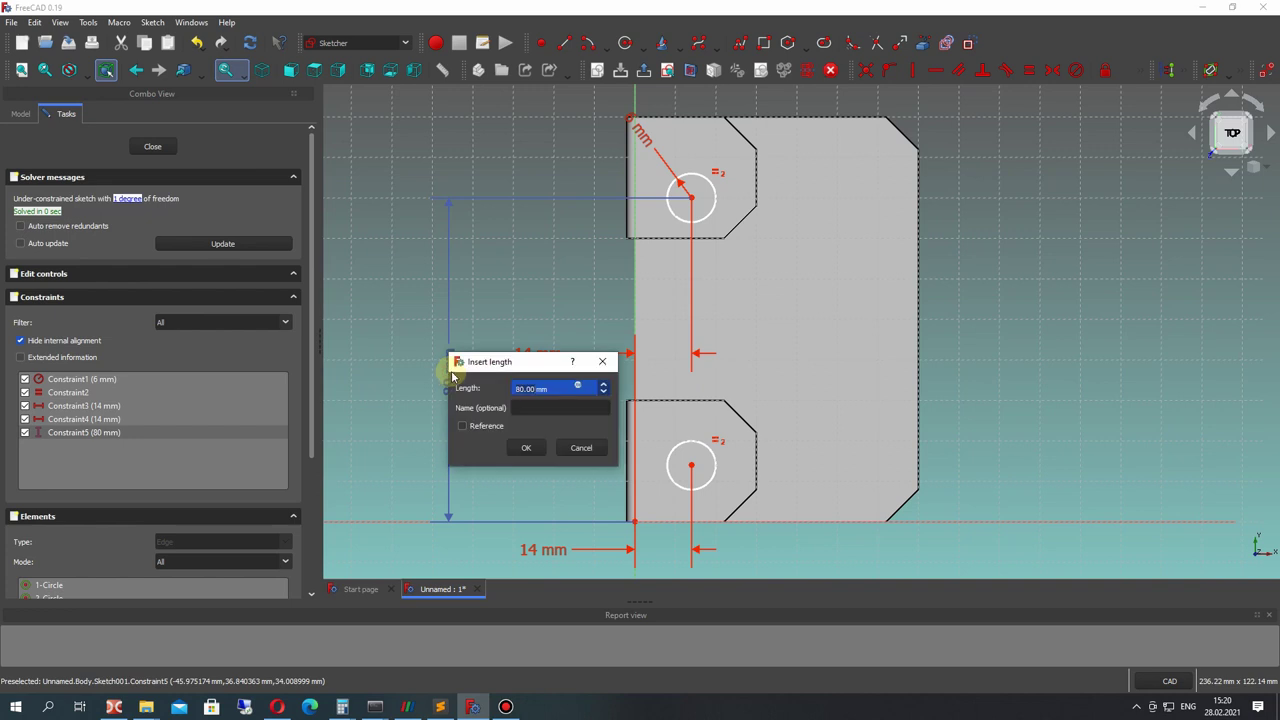
{"action": "type", "text": "90"}
{"action": "key", "text": "Return"}
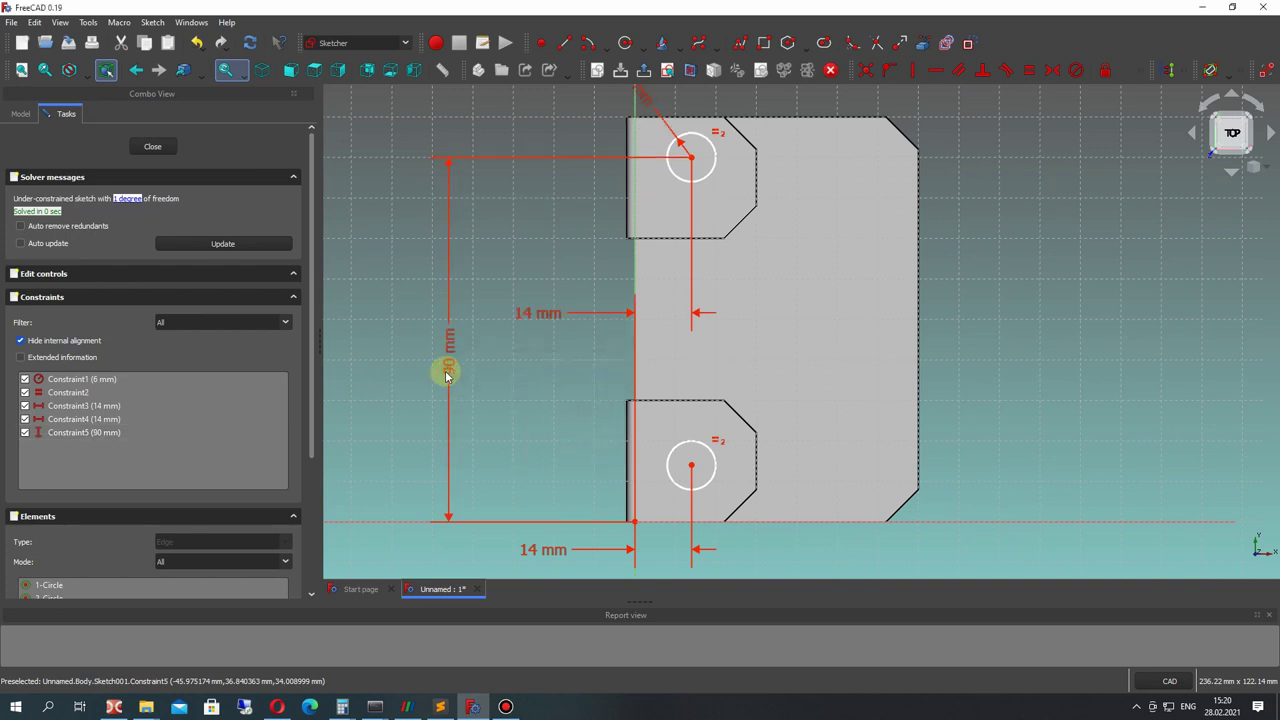
{"action": "double_click", "coordinate": [451, 352]}
{"action": "type", "text": "85"}
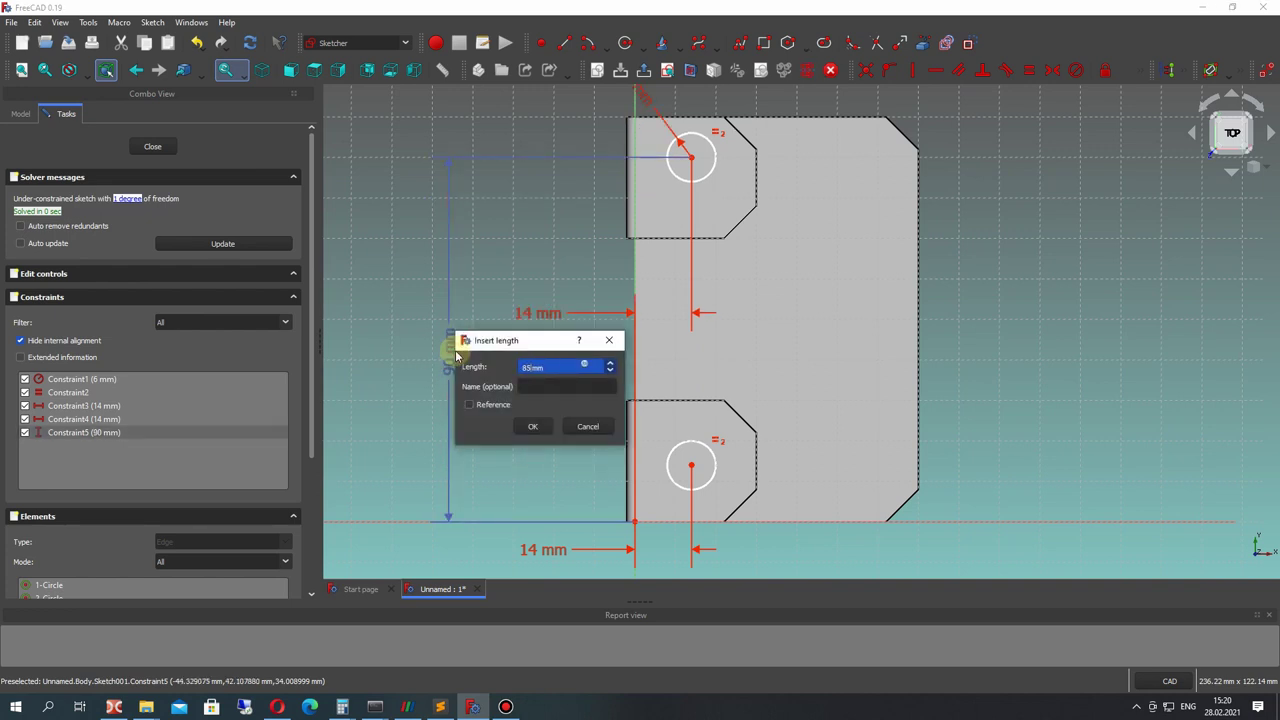
{"action": "key", "text": "Return"}
Place the lower circle 15 mm from the bottom edge.
{"action": "middle_click_drag", "start_coordinate": [677, 380], "coordinate": [689, 352]}
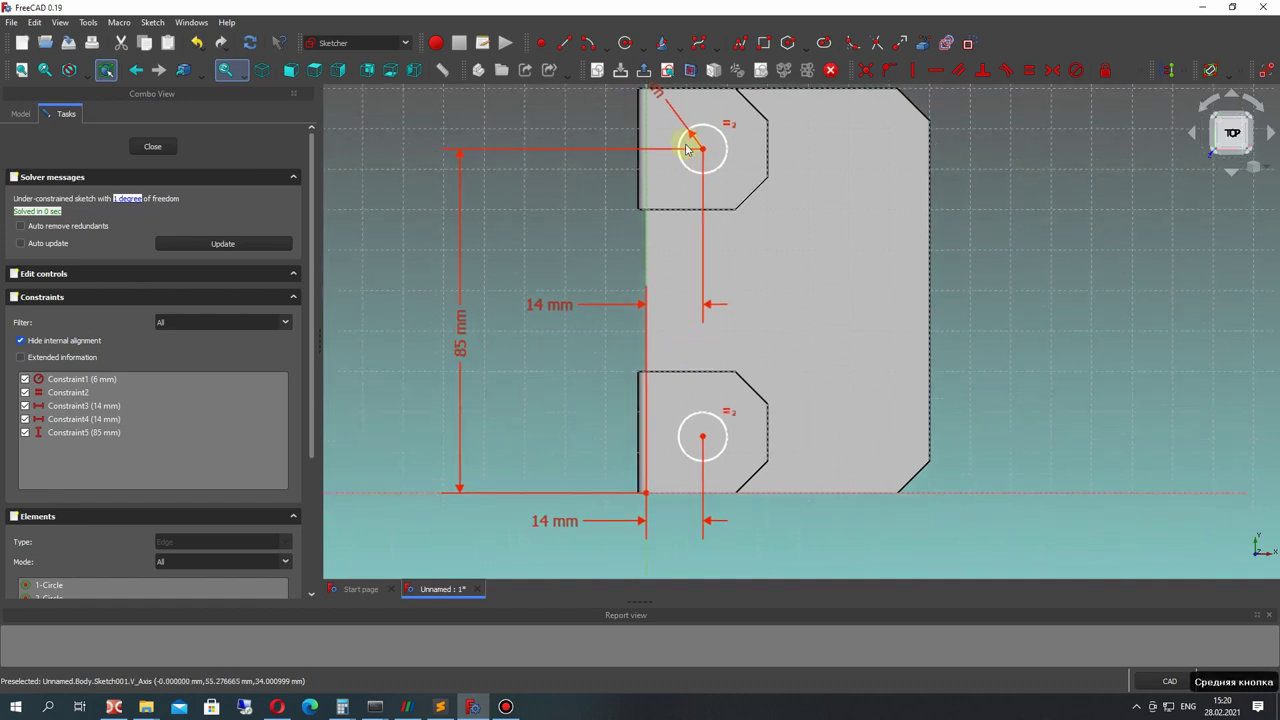
{"action": "mouse_move", "coordinate": [703, 436]}
{"action": "left_mouse_down"}
{"action": "mouse_move", "coordinate": [712, 443]}
{"action": "mouse_move", "coordinate": [706, 422]}
{"action": "left_mouse_up"}
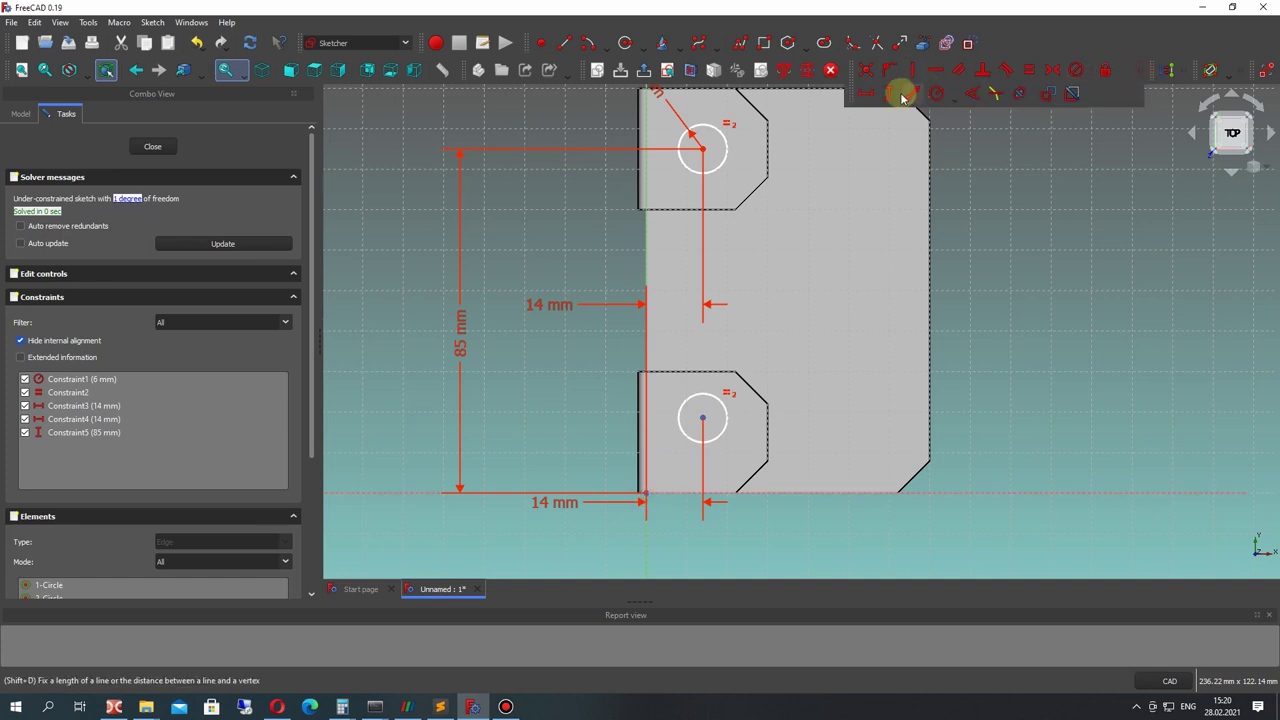
{"action": "type", "text": "i"}
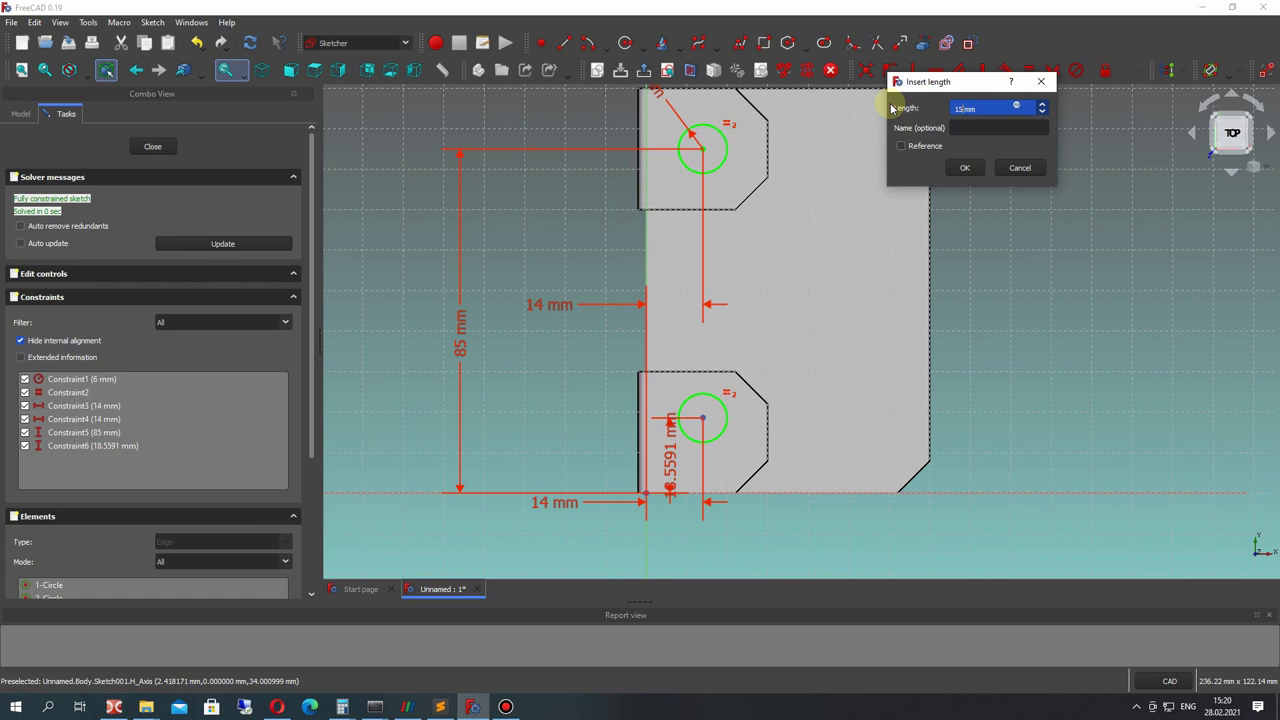
{"action": "type", "text": "15"}
{"action": "key", "text": "Return"}
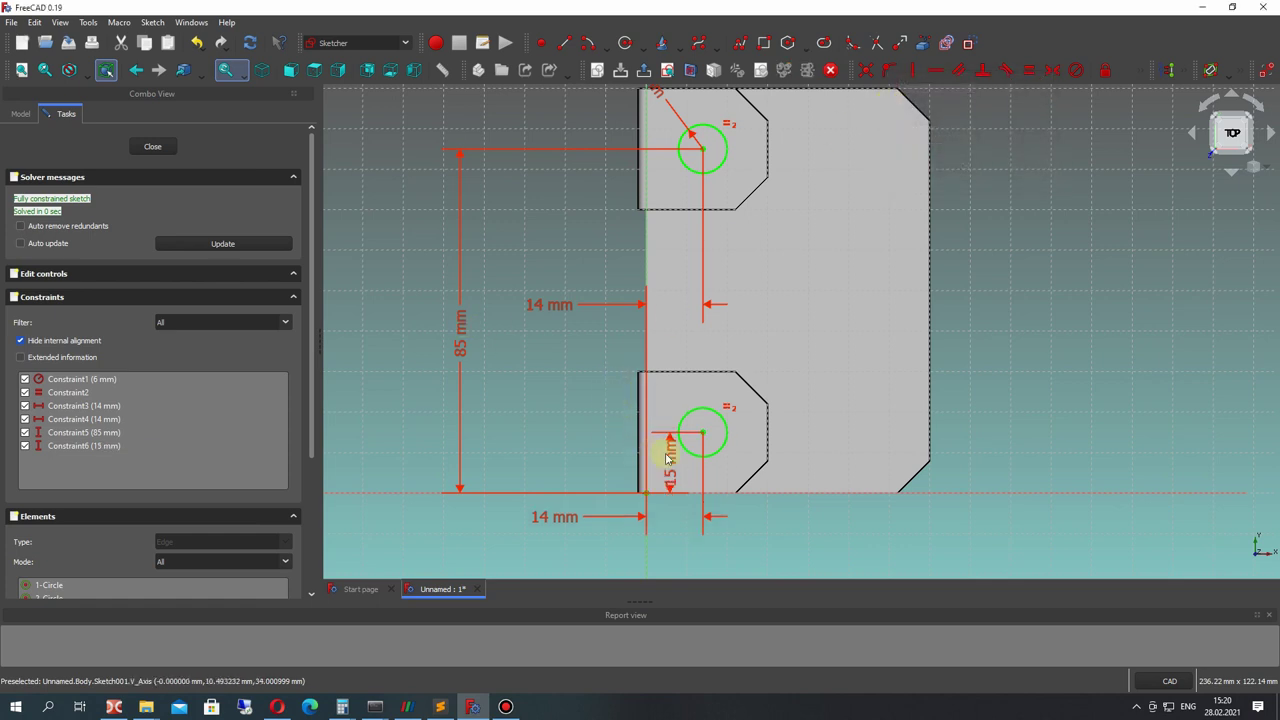
{"action": "left_click_drag", "start_coordinate": [508, 450], "coordinate": [489, 368]}
{"action": "scroll", "coordinate": [505, 377], "scroll_direction": "down", "scroll_amount": 3}
{"action": "mouse_move", "coordinate": [706, 430]}
{"action": "middle_mouse_down"}
{"action": "mouse_move", "coordinate": [534, 363]}
{"action": "mouse_move", "coordinate": [626, 214]}
{"action": "mouse_move", "coordinate": [623, 243]}
{"action": "middle_mouse_up"}
{"action": "scroll", "coordinate": [876, 137], "scroll_direction": "up", "scroll_amount": 2}
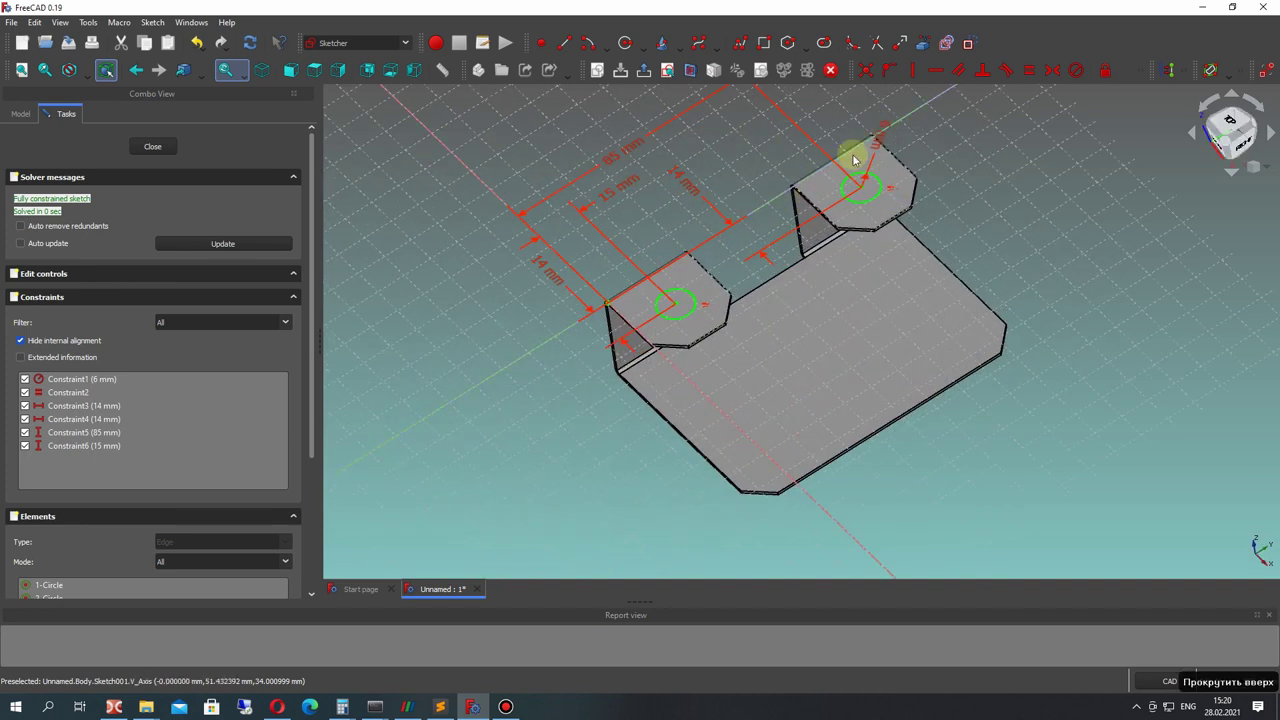
{"action": "scroll", "coordinate": [880, 125], "scroll_direction": "up", "scroll_amount": 2}
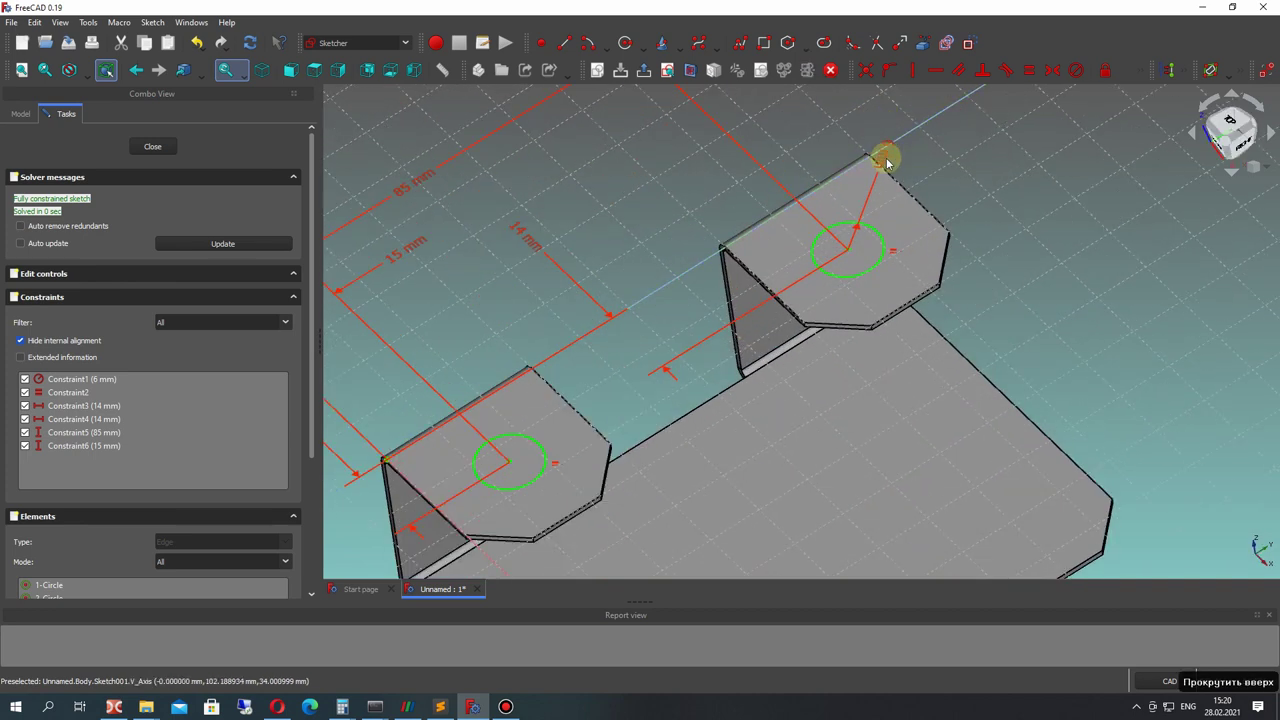
Change the hole radius to 5 mm and close the sketch.
{"action": "double_click", "coordinate": [930, 182]}
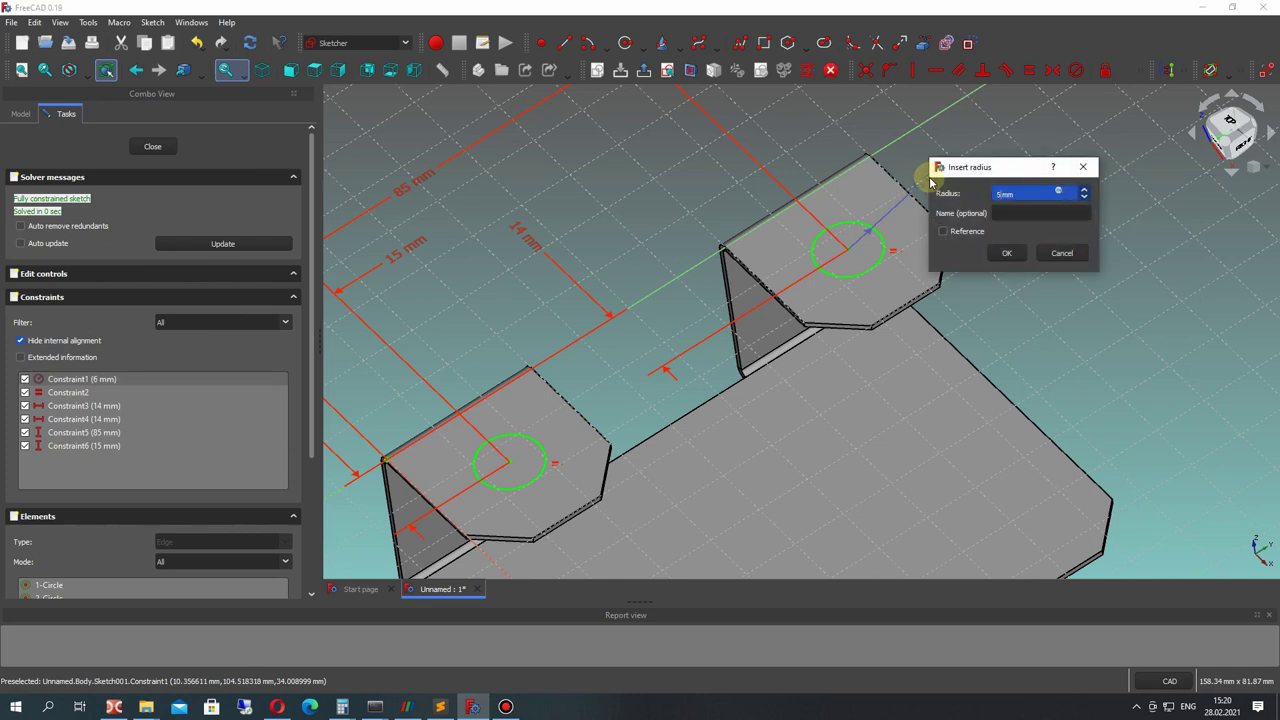
{"action": "key", "text": "Return"}
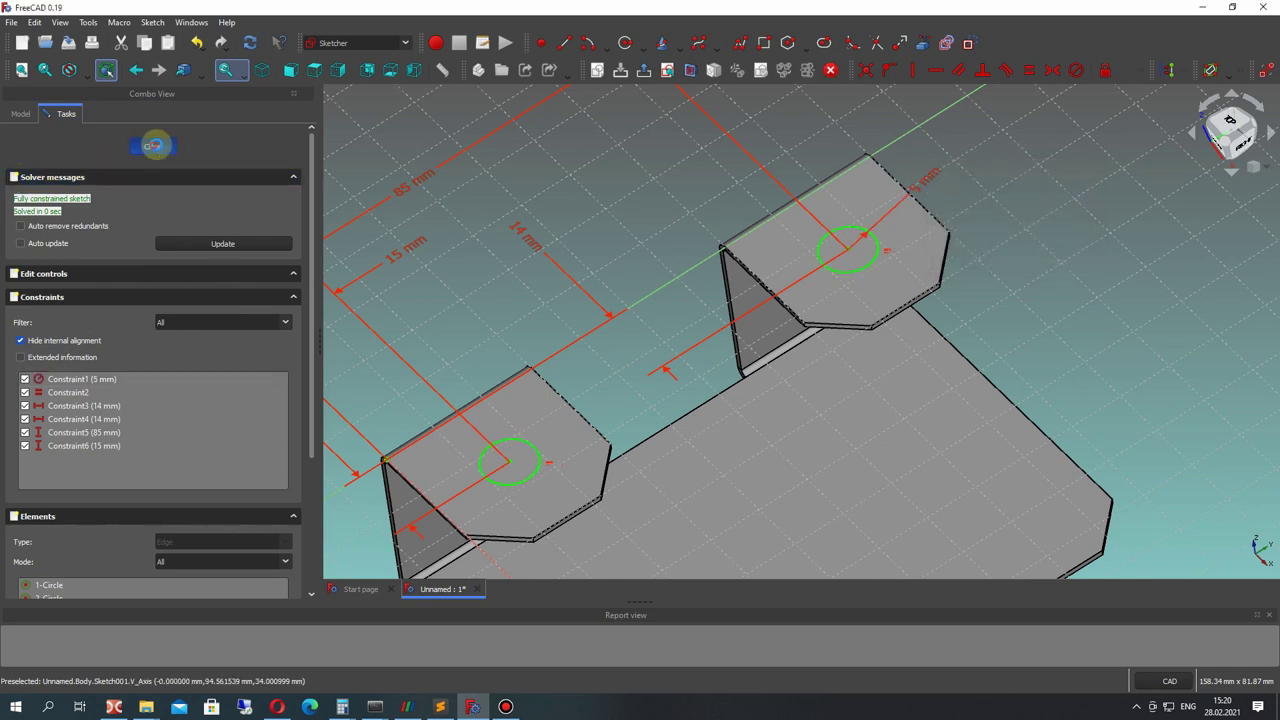
{"action": "left_click", "coordinate": [152, 147]}
{"action": "right_click_drag", "start_coordinate": [663, 286], "coordinate": [700, 349]}
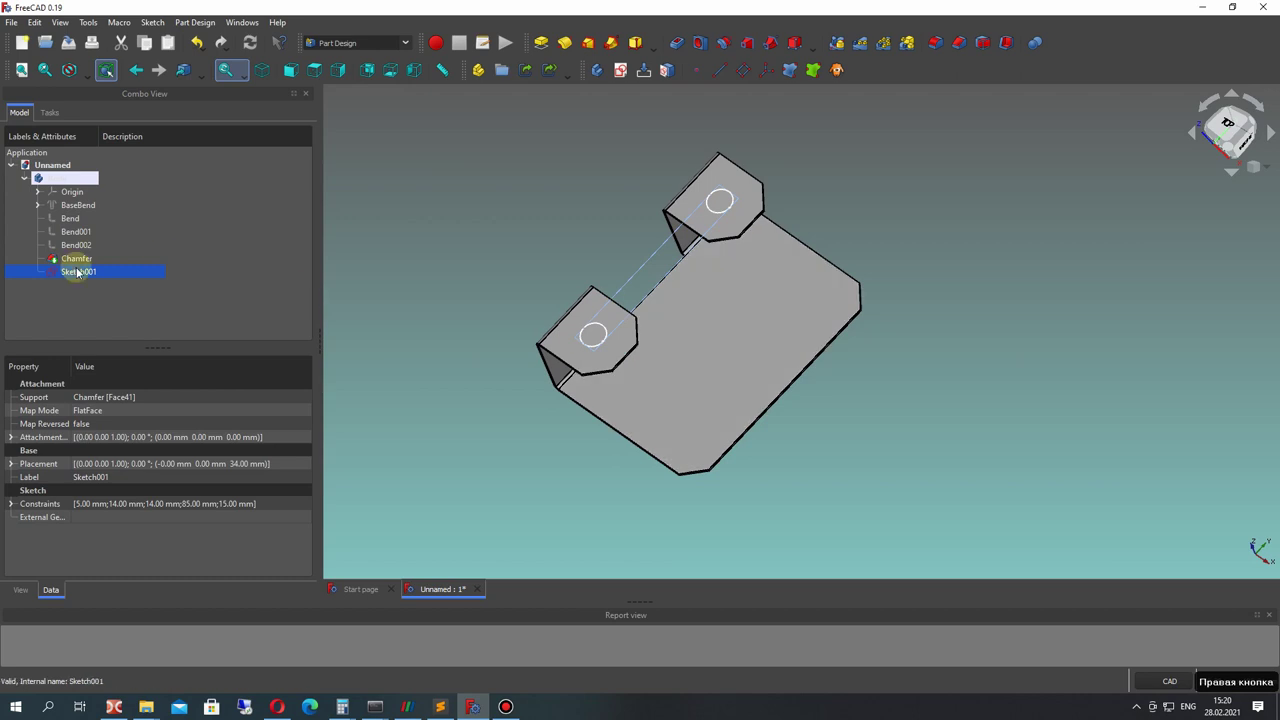
Pocket Sketch001 100 mm through the bracket, cutting holes in both flanges and the base.
{"action": "left_click", "coordinate": [679, 43]}
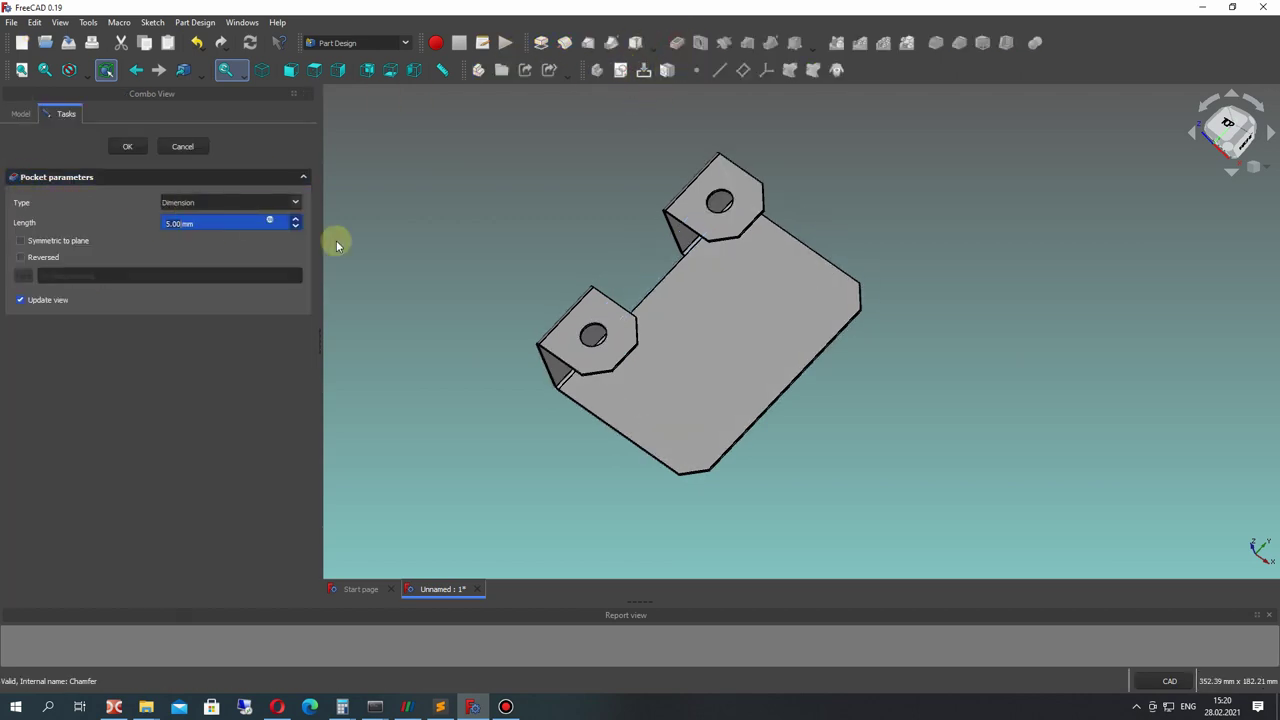
{"action": "right_click_drag", "start_coordinate": [448, 285], "coordinate": [600, 290]}
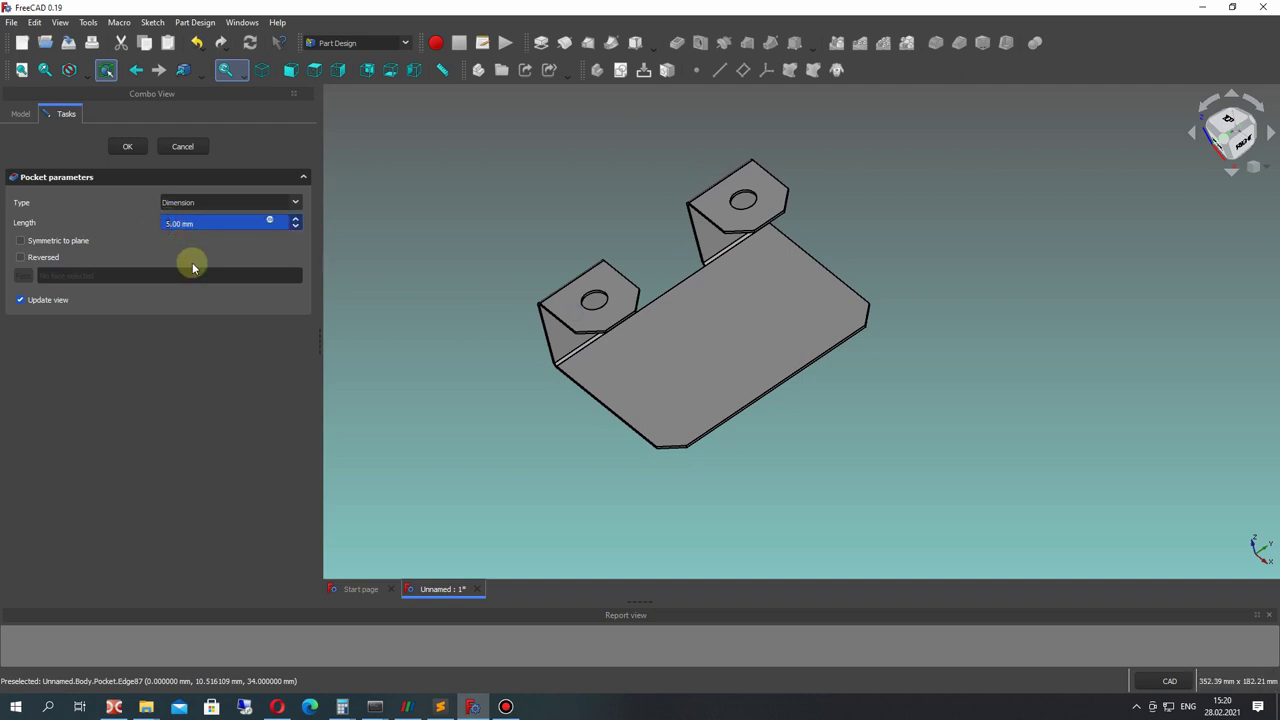
{"action": "right_click_drag", "start_coordinate": [629, 337], "coordinate": [666, 271]}
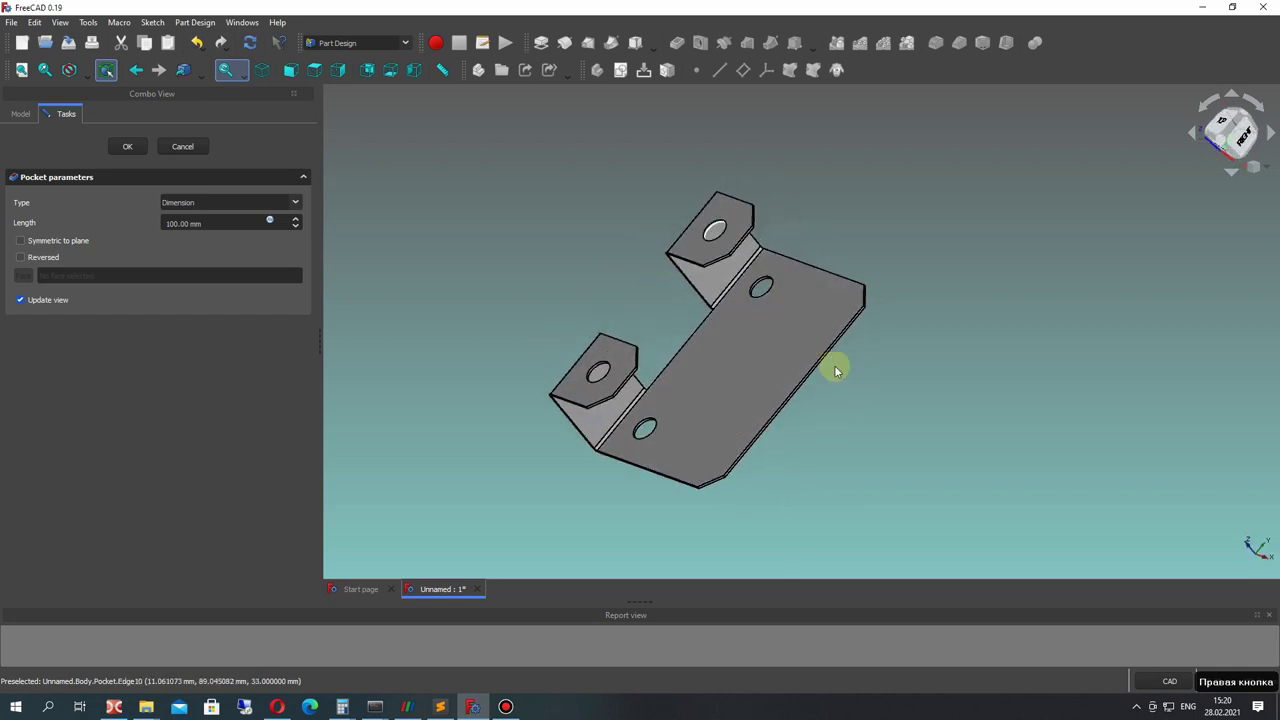
{"action": "right_click_drag", "start_coordinate": [882, 368], "coordinate": [783, 259]}
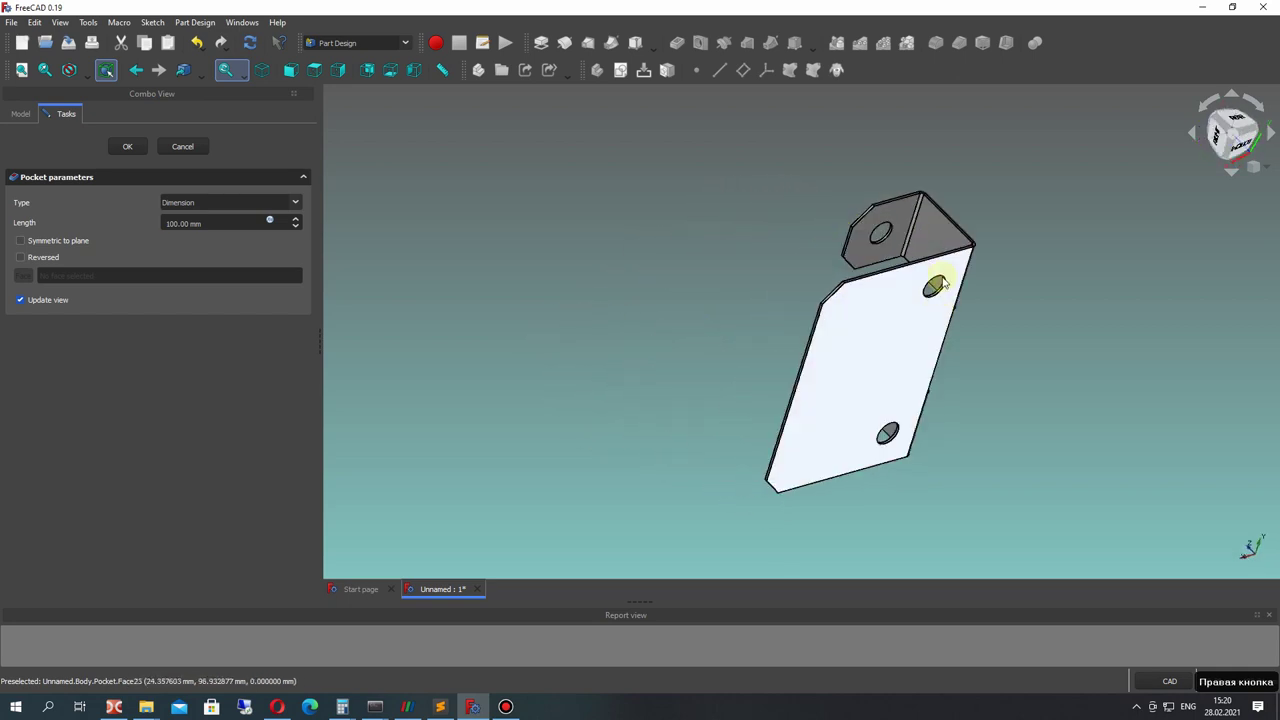
{"action": "right_click_drag", "start_coordinate": [913, 259], "coordinate": [795, 302]}
{"action": "left_click", "coordinate": [128, 147]}
Orbit the finished bracket to inspect the new Pocket holes.
{"action": "right_click_drag", "start_coordinate": [723, 443], "coordinate": [703, 329]}
{"action": "left_click", "coordinate": [62, 272]}
{"action": "scroll", "coordinate": [88, 540], "scroll_direction": "down", "scroll_amount": 1}
{"action": "left_click", "coordinate": [457, 387]}
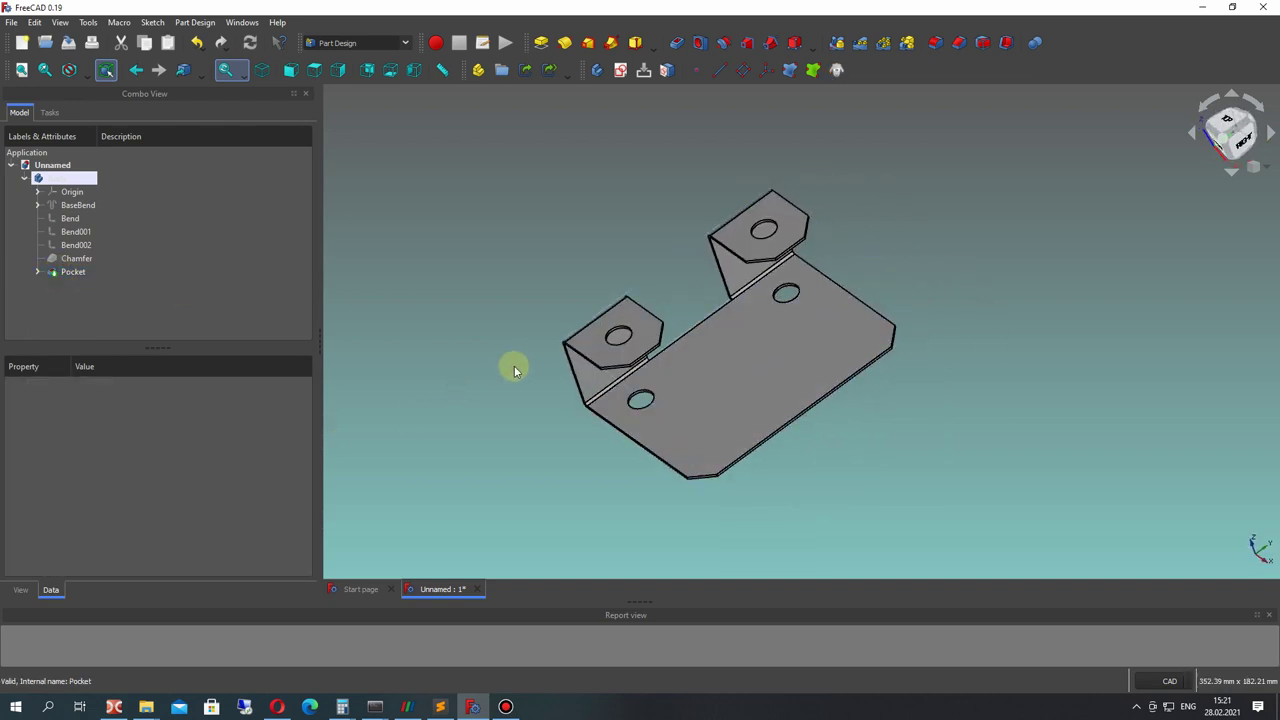
{"action": "right_click_drag", "start_coordinate": [680, 332], "coordinate": [576, 212]}
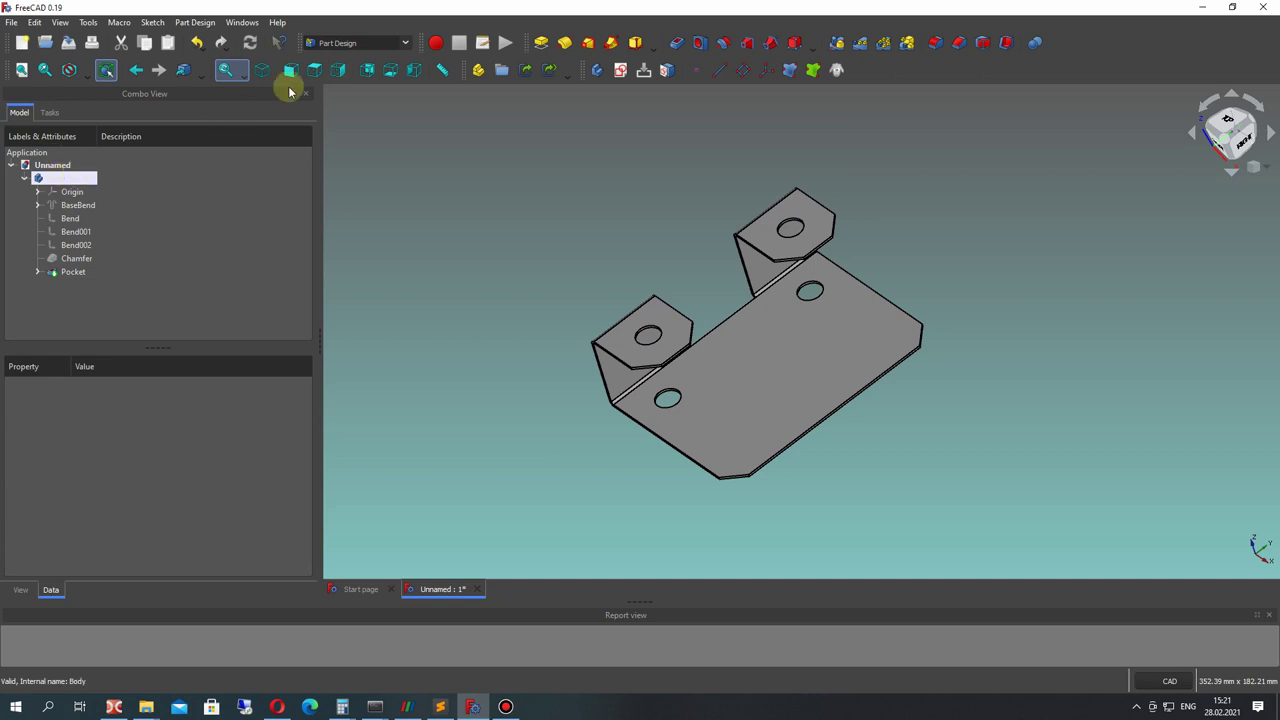
Switch to the Sheet Metal workbench.
{"action": "left_click", "coordinate": [342, 43]}
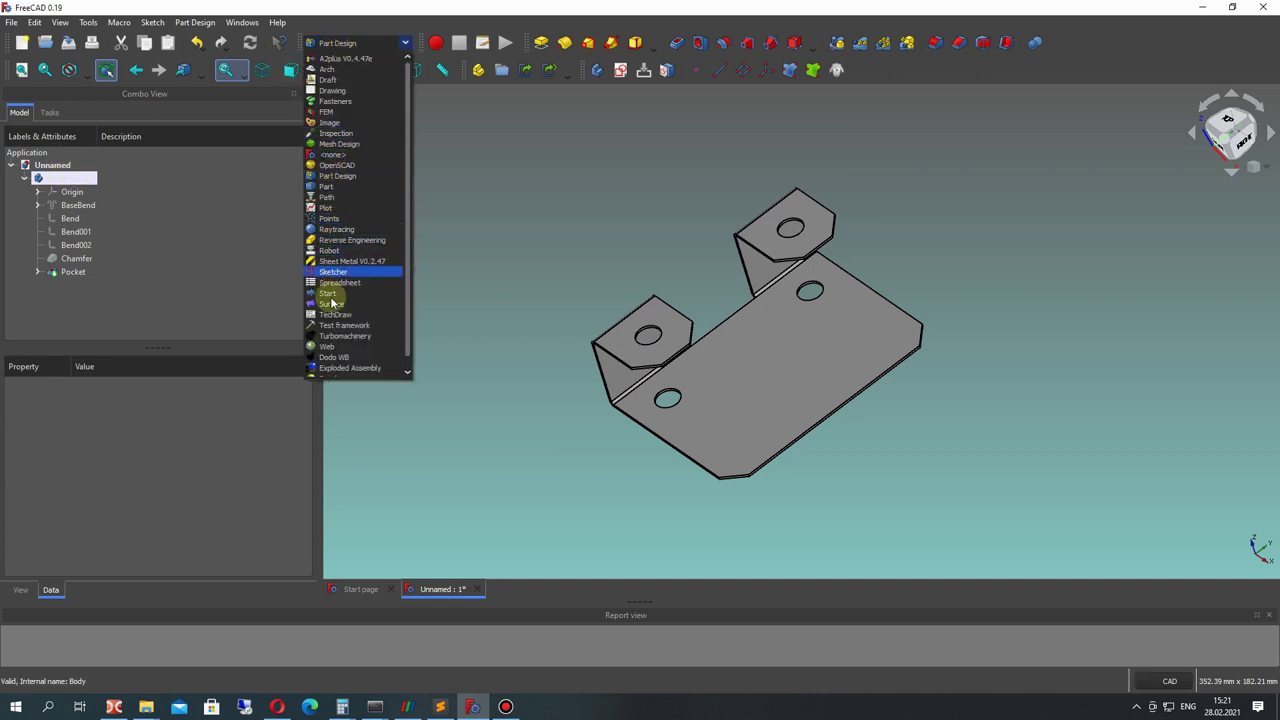
{"action": "scroll", "coordinate": [335, 230], "scroll_direction": "down", "scroll_amount": 1}
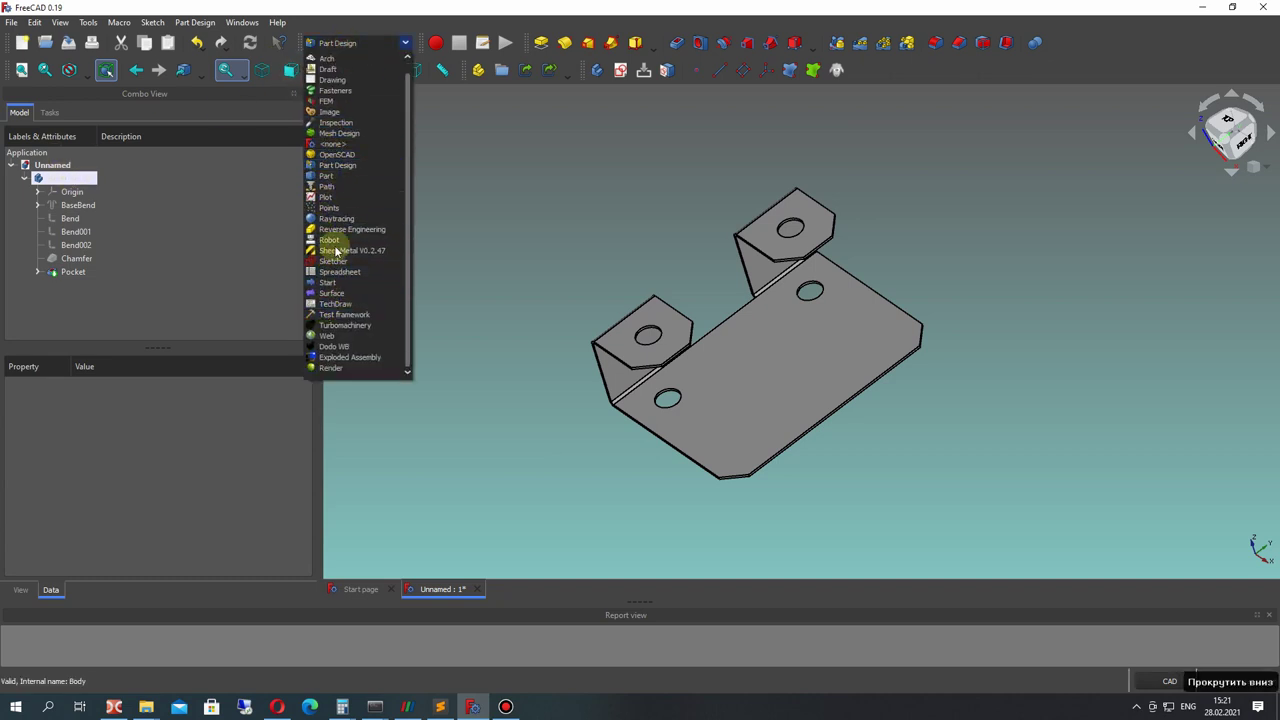
{"action": "left_click", "coordinate": [336, 250]}
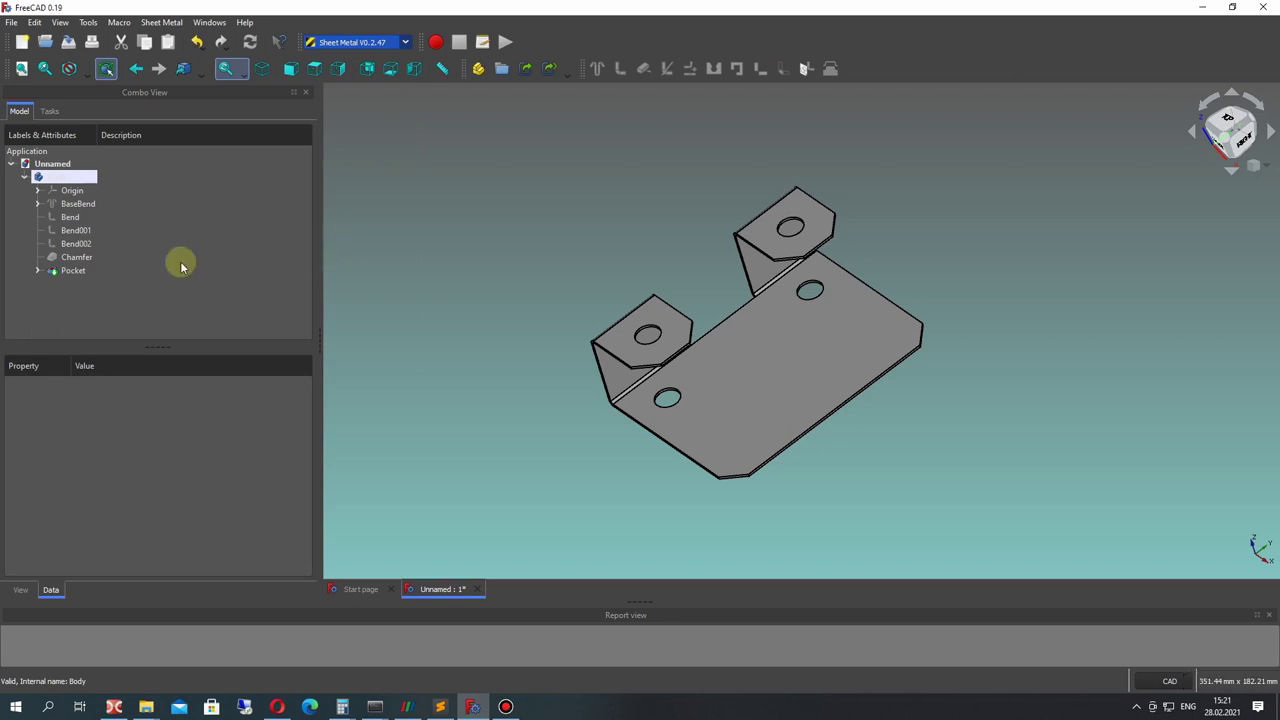
Unfold the bracket from its bottom face, creating Unfold and Unfold_Sketch.
{"action": "left_click", "coordinate": [757, 369]}
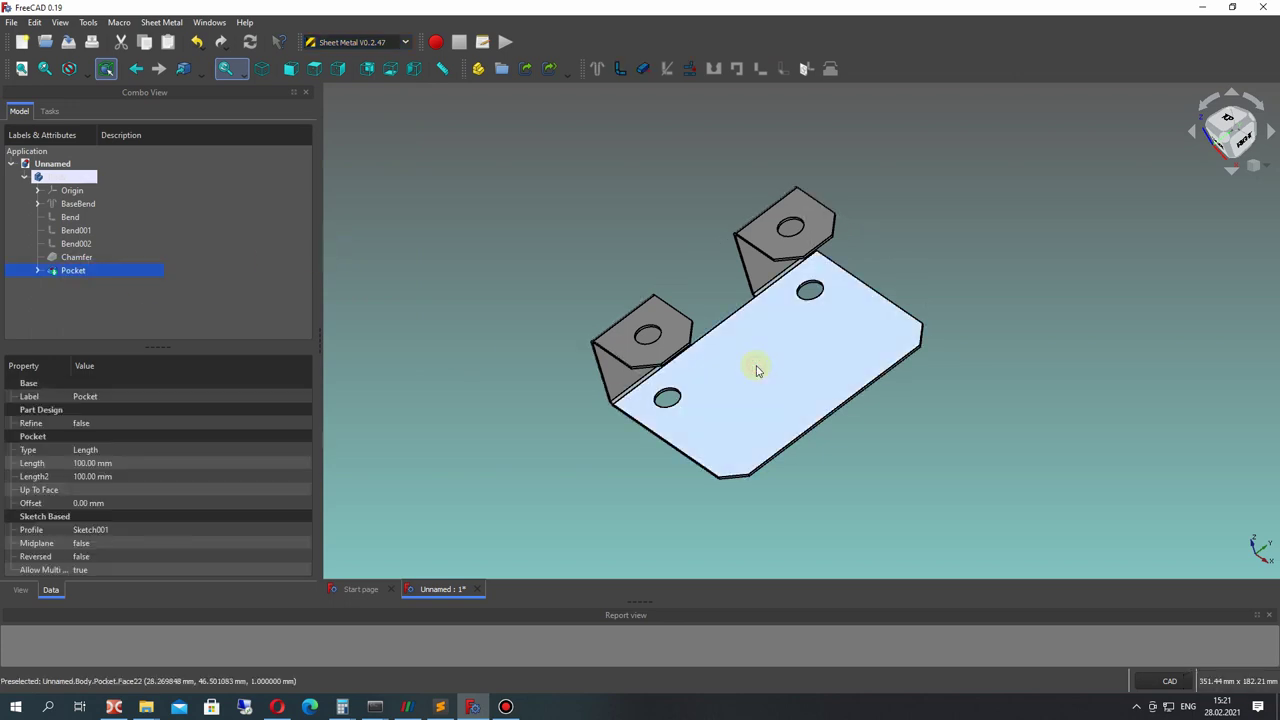
{"action": "left_click", "coordinate": [688, 68]}
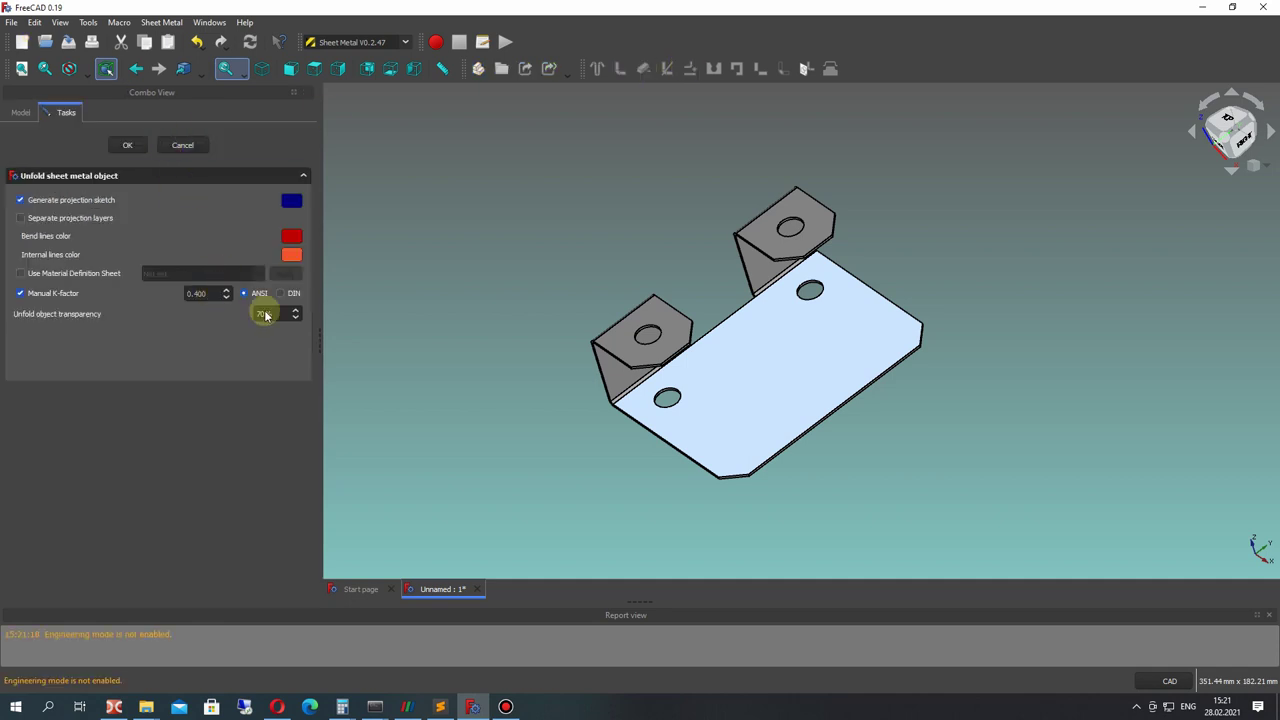
{"action": "left_click", "coordinate": [128, 147]}
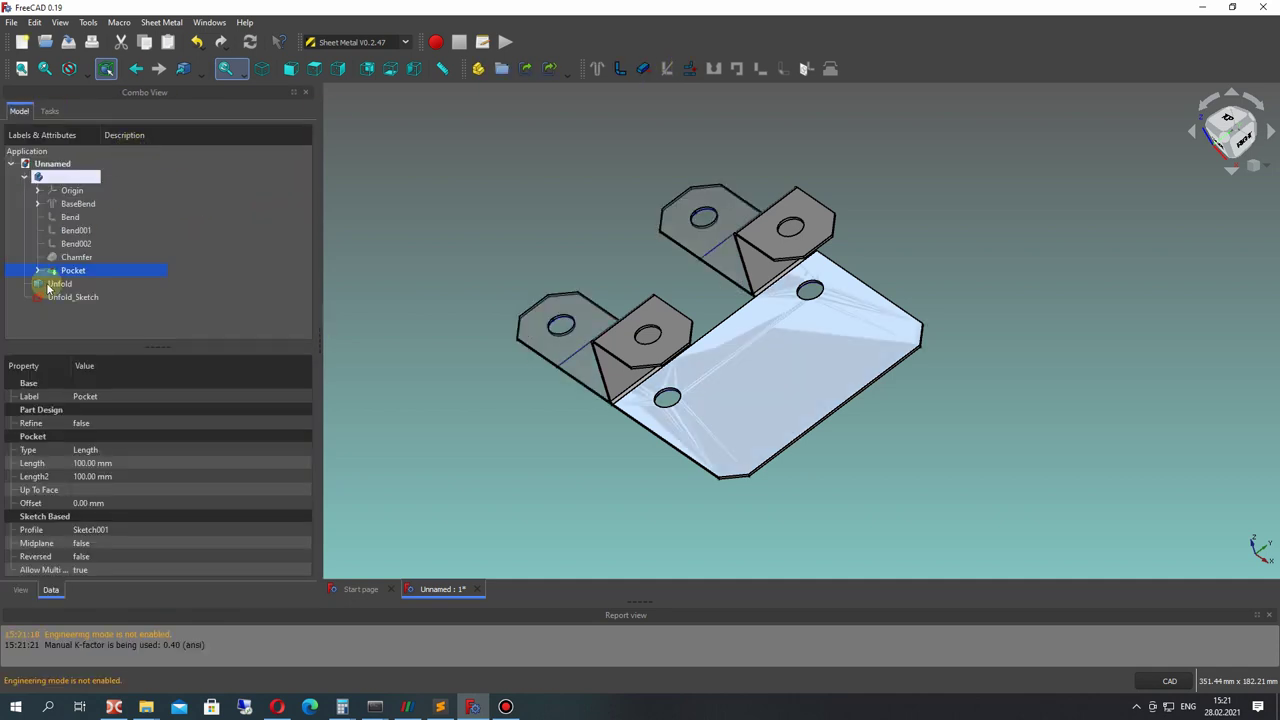
Show hidden items in the tree and hide the folded Pocket part, revealing the flat shape.
{"action": "right_click_drag", "start_coordinate": [640, 330], "coordinate": [480, 340]}
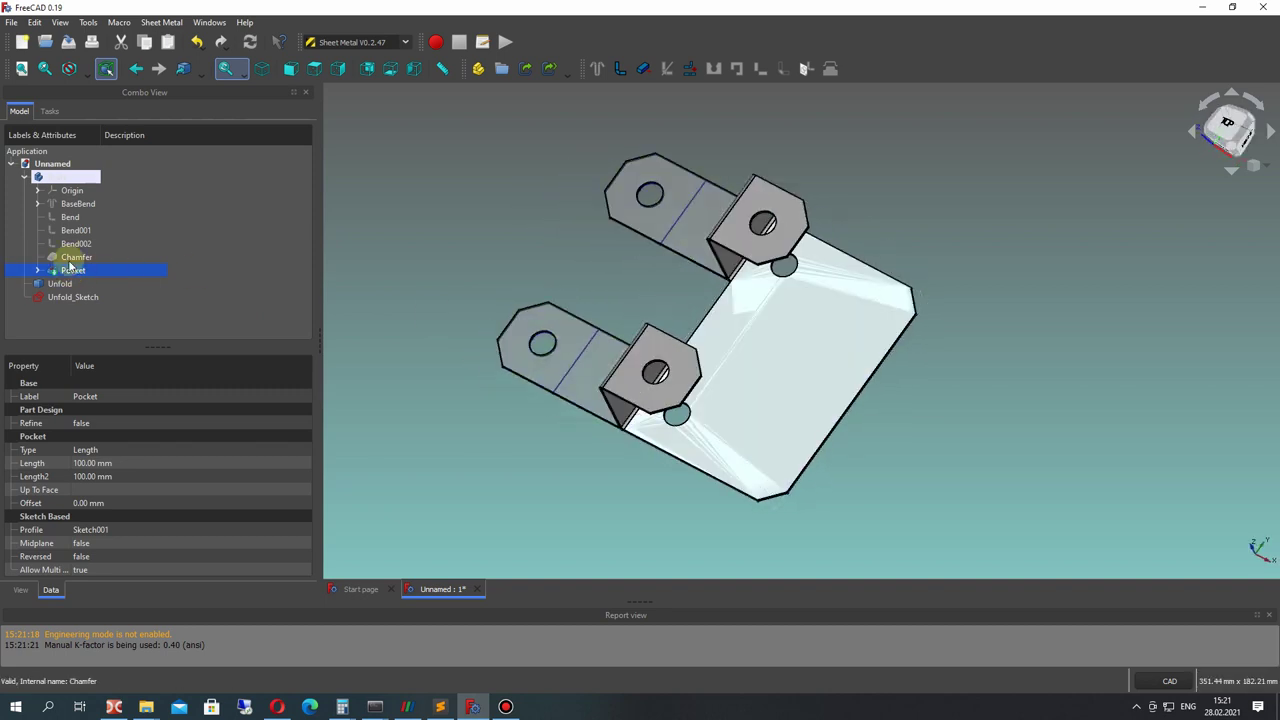
{"action": "right_click", "coordinate": [78, 270]}
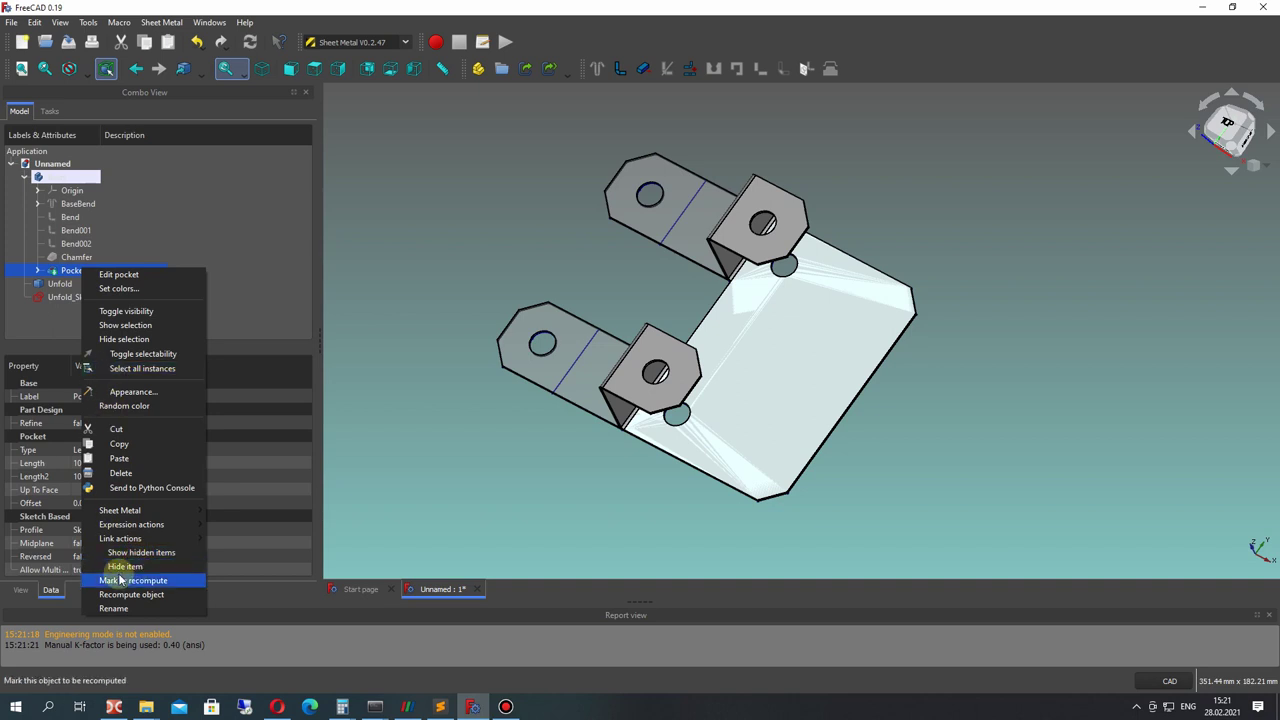
{"action": "left_click", "coordinate": [120, 580]}
{"action": "right_click", "coordinate": [79, 271]}
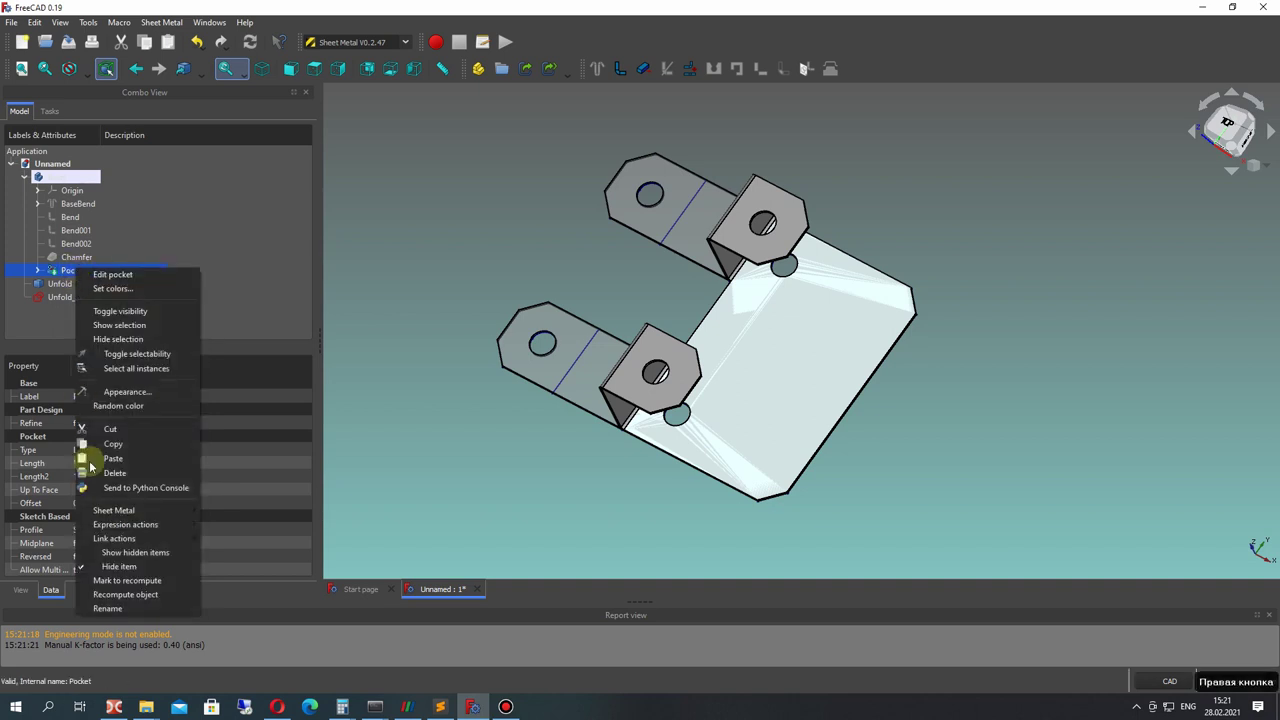
{"action": "left_click", "coordinate": [117, 555]}
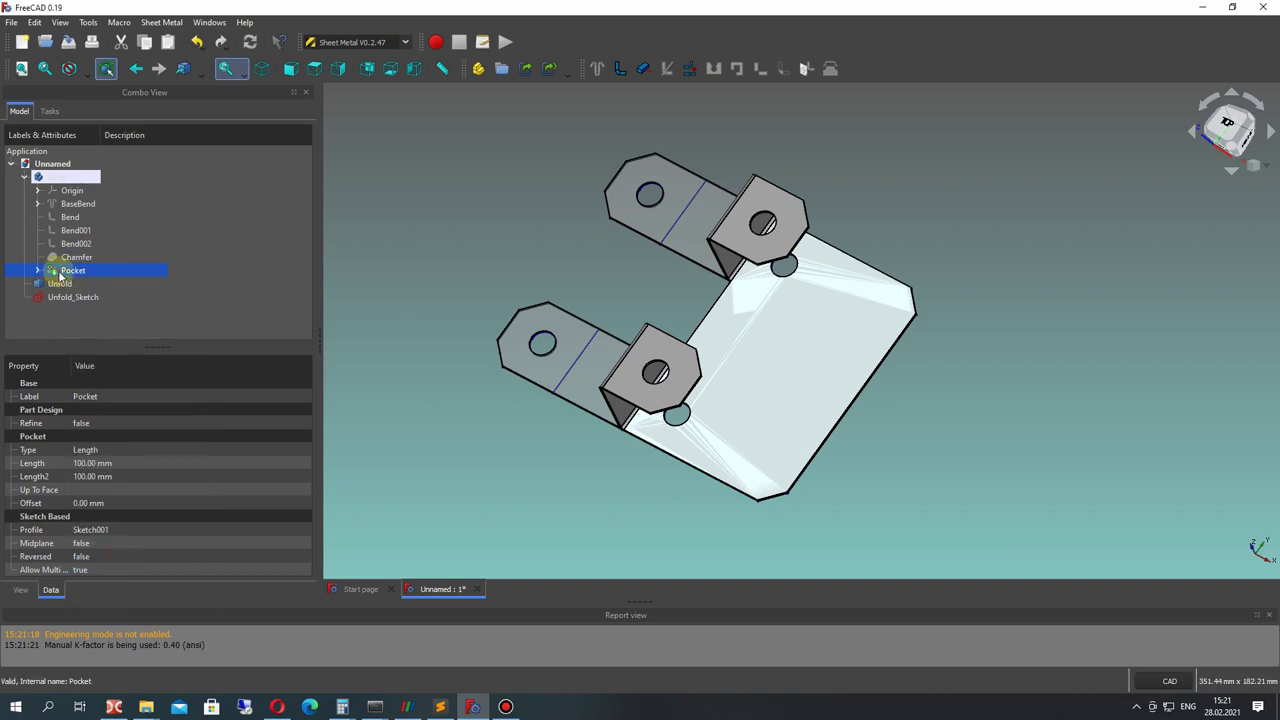
{"action": "right_click", "coordinate": [60, 276]}
{"action": "left_click", "coordinate": [64, 570]}
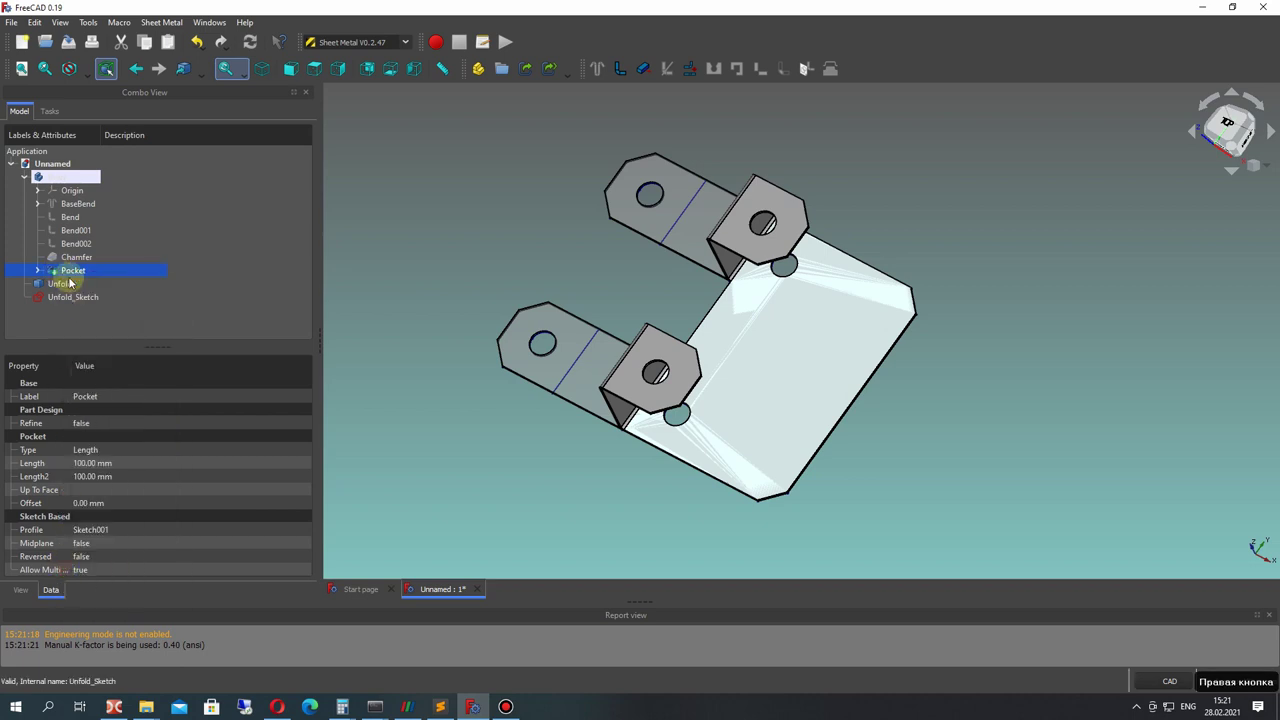
{"action": "right_click", "coordinate": [72, 276]}
{"action": "left_click", "coordinate": [90, 555]}
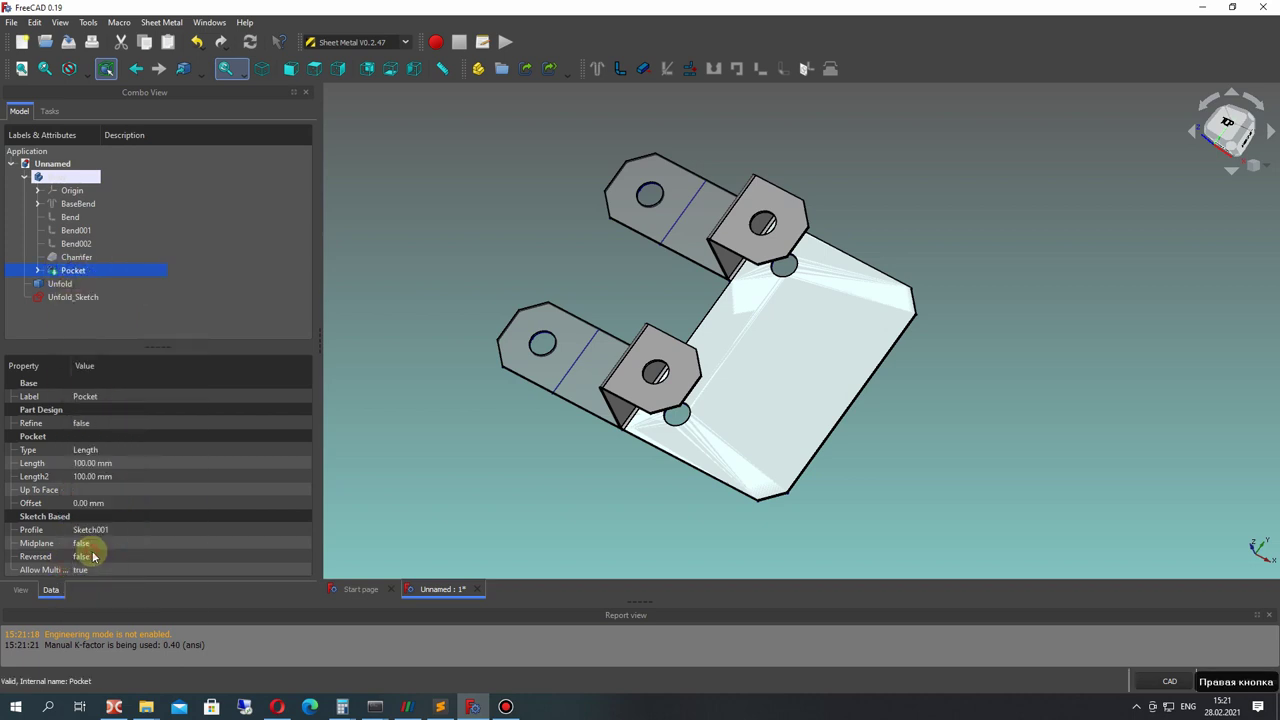
{"action": "key", "text": "space"}
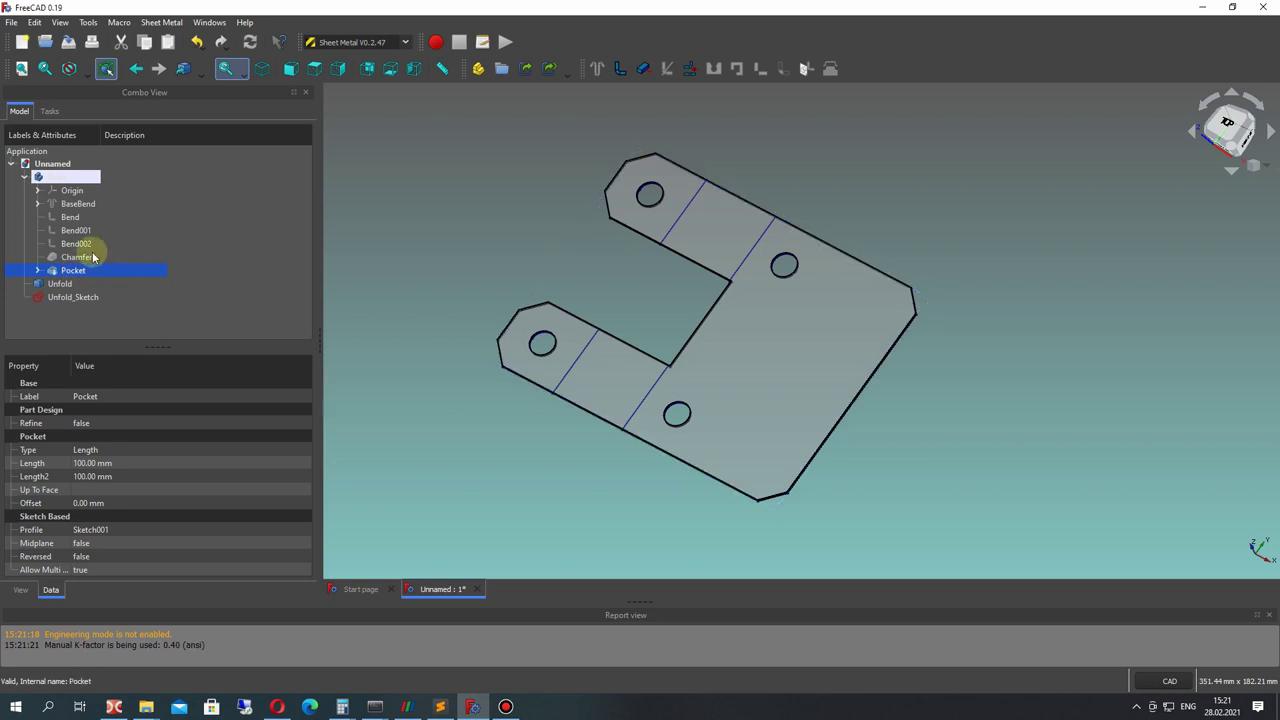
{"action": "left_click", "coordinate": [606, 262]}
{"action": "scroll", "coordinate": [611, 251], "scroll_direction": "up", "scroll_amount": 3}
{"action": "middle_click_drag", "start_coordinate": [672, 252], "coordinate": [668, 312]}
Hide the Unfold solid and show Unfold_Sketch, turning the flat pattern face-on.
{"action": "left_click", "coordinate": [62, 297]}
{"action": "middle_click_drag", "start_coordinate": [566, 303], "coordinate": [753, 373]}
{"action": "right_click_drag", "start_coordinate": [753, 373], "coordinate": [790, 262]}
{"action": "left_click", "coordinate": [60, 284]}
{"action": "key", "text": "space"}
{"action": "left_click", "coordinate": [62, 297]}
{"action": "key", "text": "space"}
{"action": "mouse_move", "coordinate": [624, 310]}
{"action": "right_mouse_down"}
{"action": "mouse_move", "coordinate": [657, 323]}
{"action": "mouse_move", "coordinate": [654, 349]}
{"action": "right_mouse_up"}
Open and close Unfold_Sketch in Sketcher, then delete Unfold and Unfold_Sketch.
{"action": "right_click", "coordinate": [100, 297]}
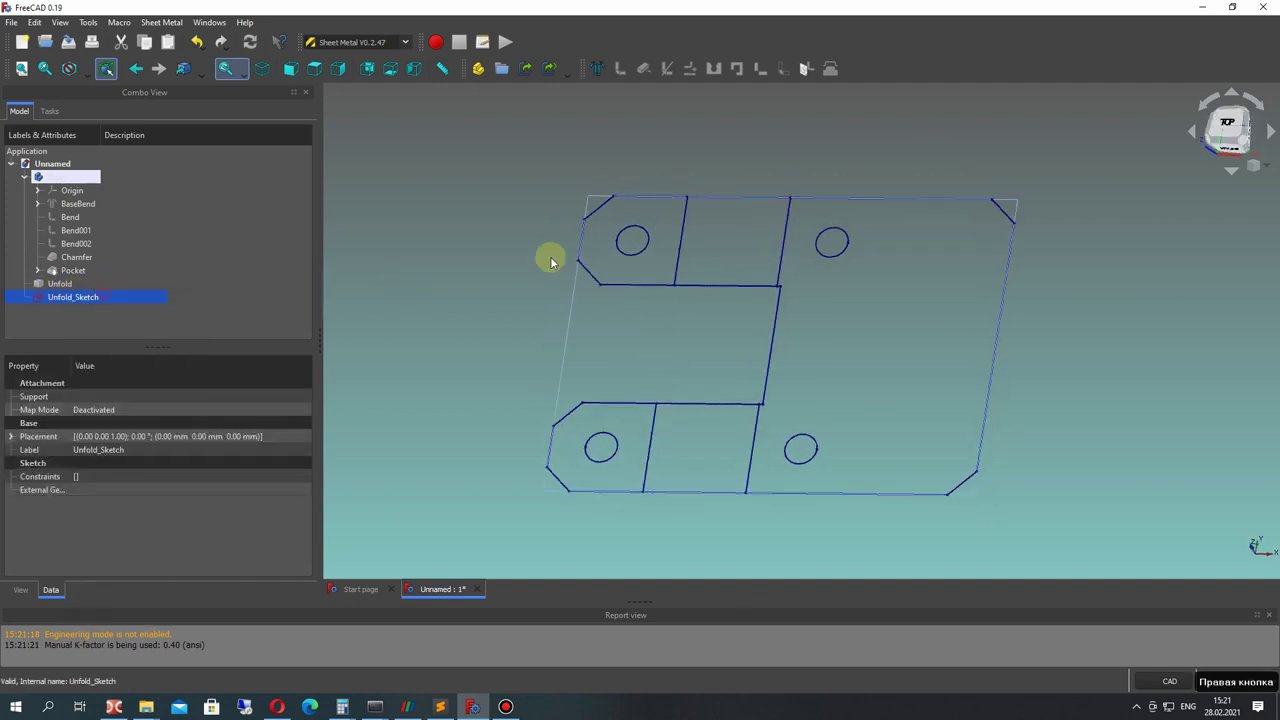
{"action": "left_click", "coordinate": [102, 298]}
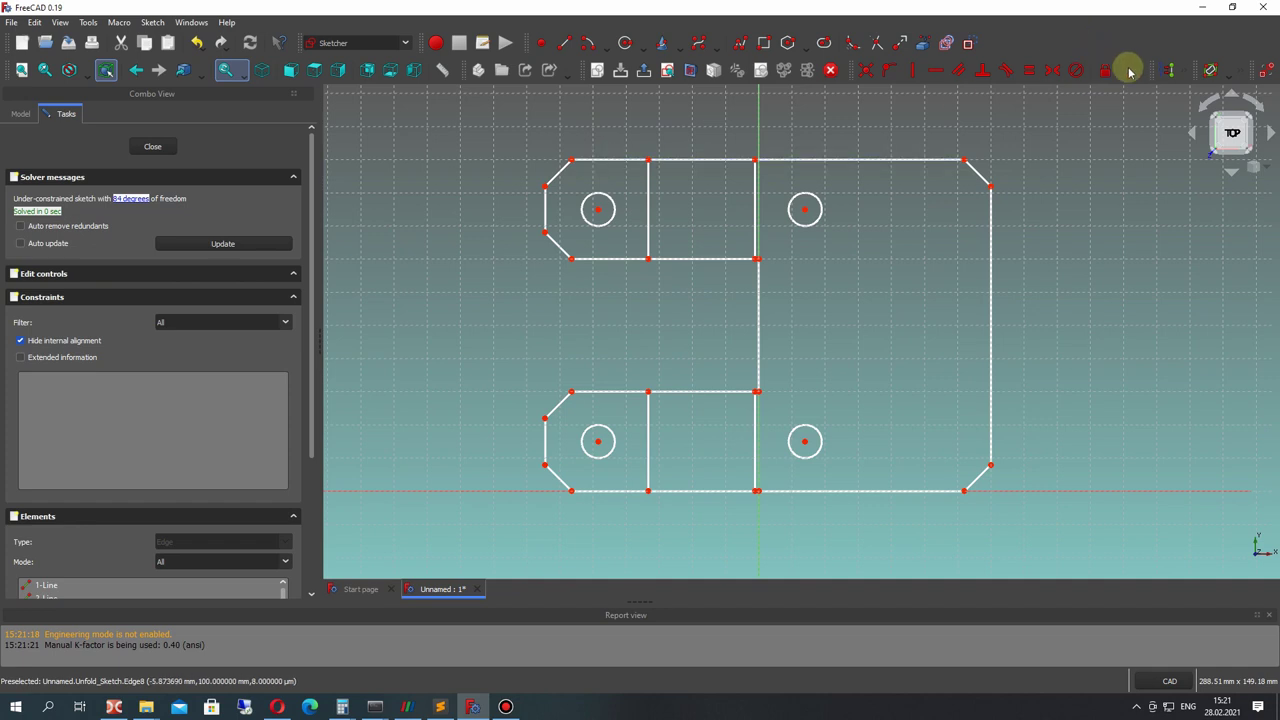
{"action": "left_click", "coordinate": [141, 148]}
{"action": "left_click", "coordinate": [62, 285]}
{"action": "key", "text": "Delete"}
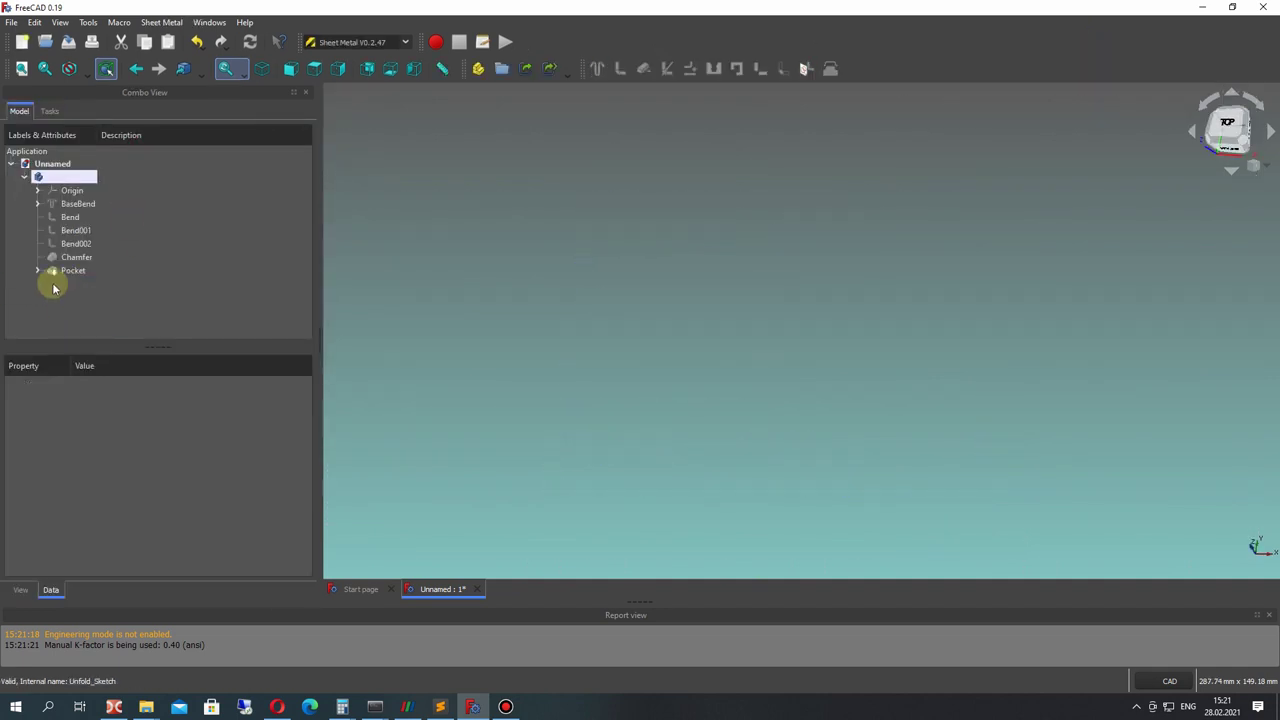
Show the folded Pocket bracket again in an isometric view.
{"action": "left_click", "coordinate": [61, 278]}
{"action": "key", "text": "space"}
{"action": "right_click_drag", "start_coordinate": [737, 309], "coordinate": [733, 342]}
{"action": "left_click", "coordinate": [551, 242]}
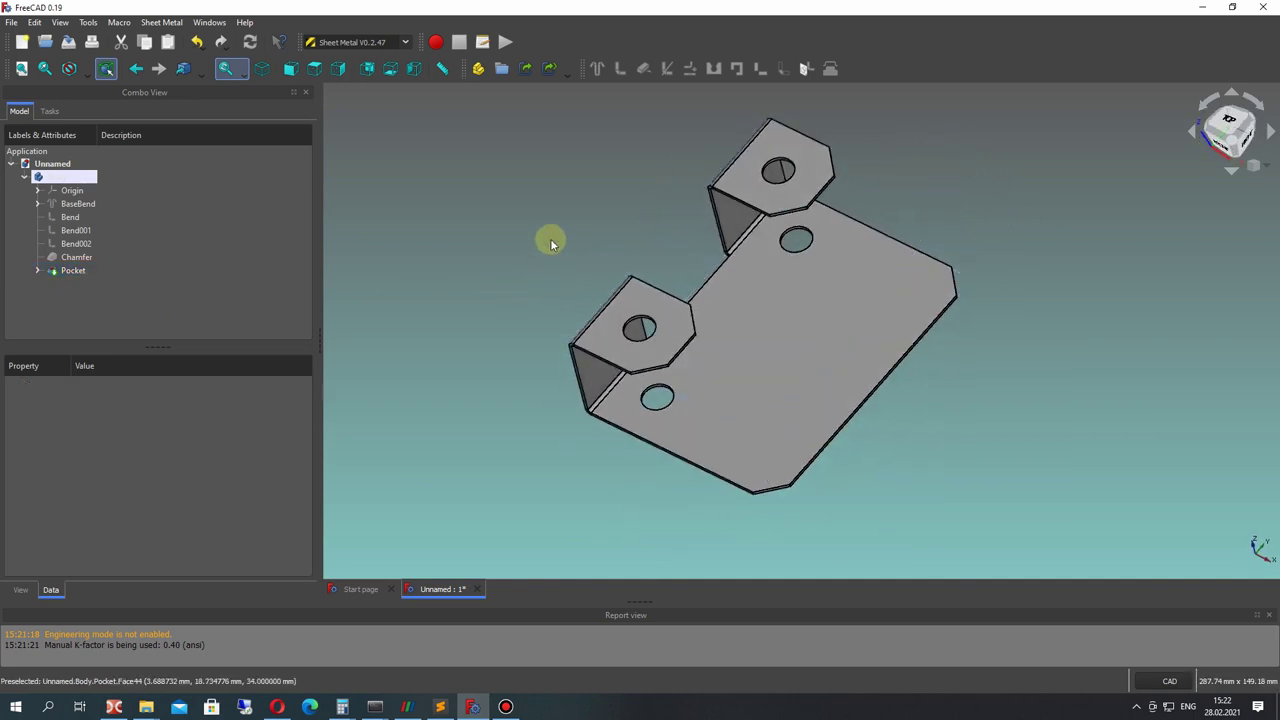